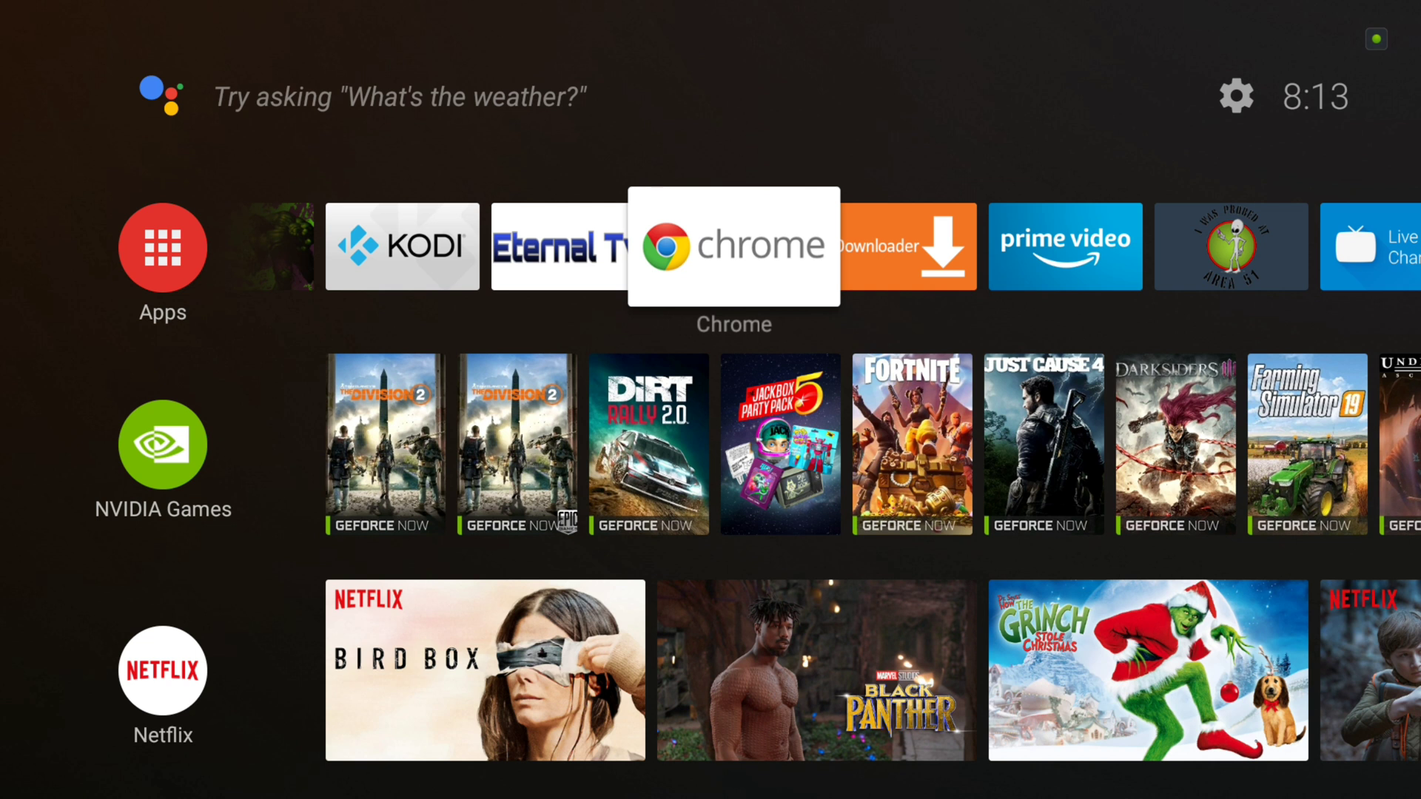
- Highlight the Downloader tile in the home screen's favorite apps row
key(Right)
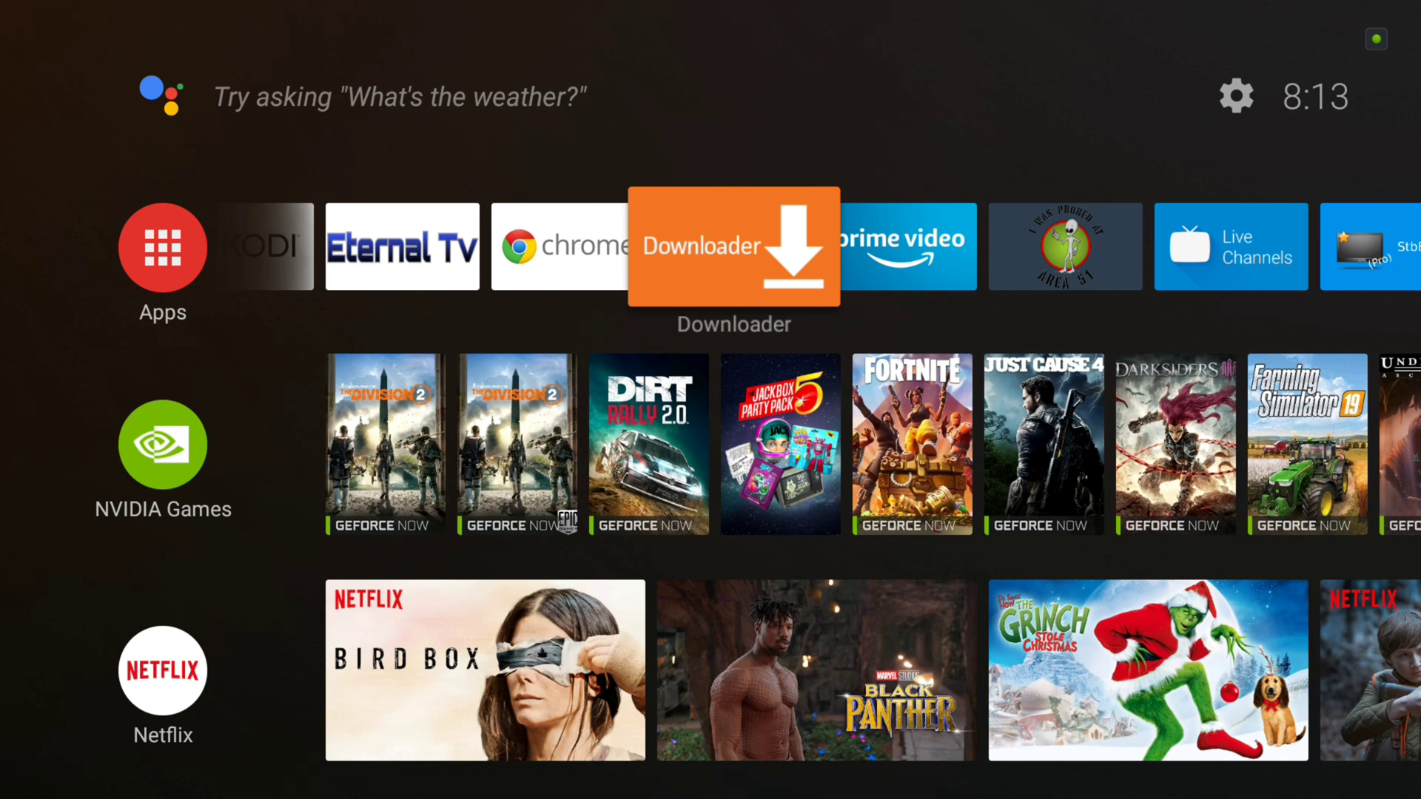
key(Left)
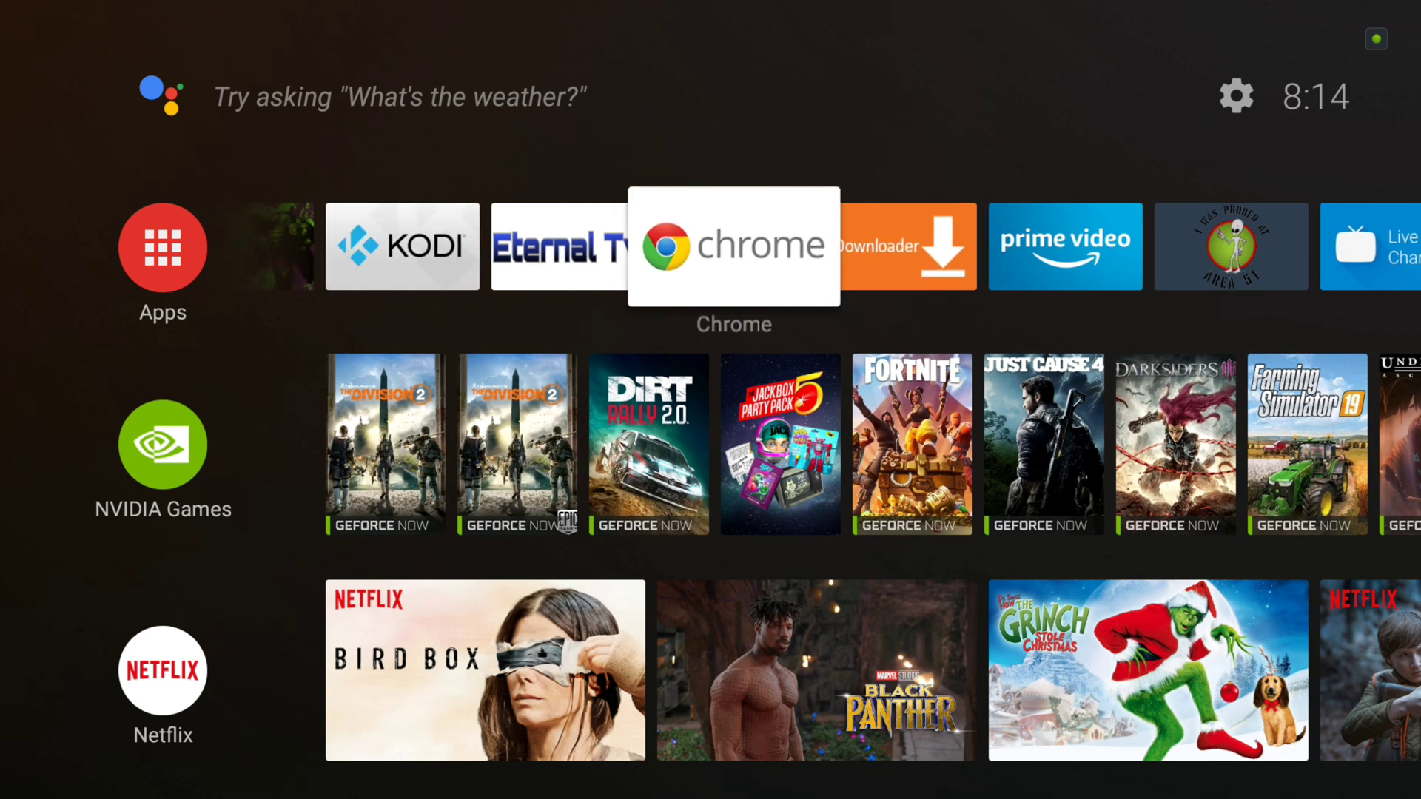
key(Right)
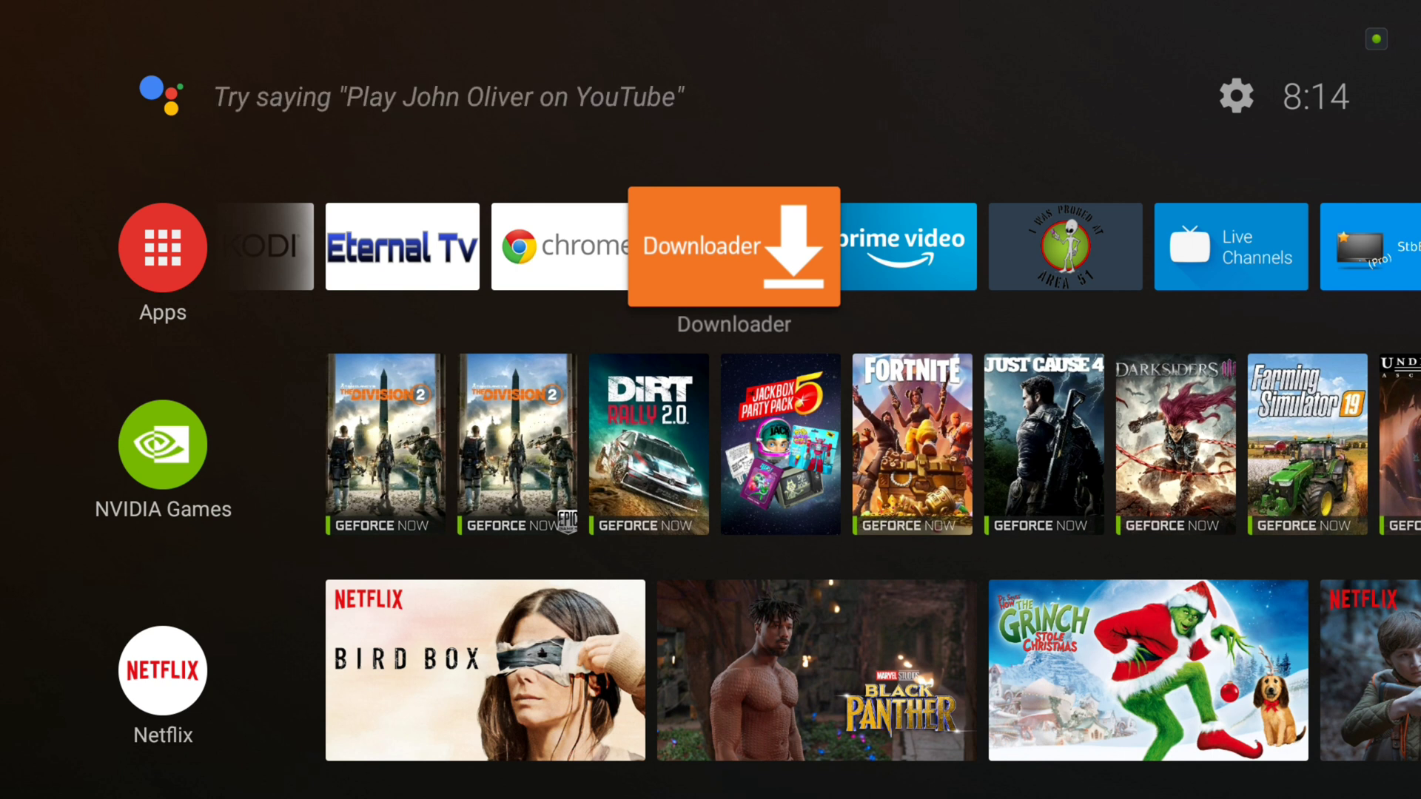
key(Left)
key(Right)
- Launch Downloader, enter misfitmods.com/mmmc in the URL field and submit it
key(Return)
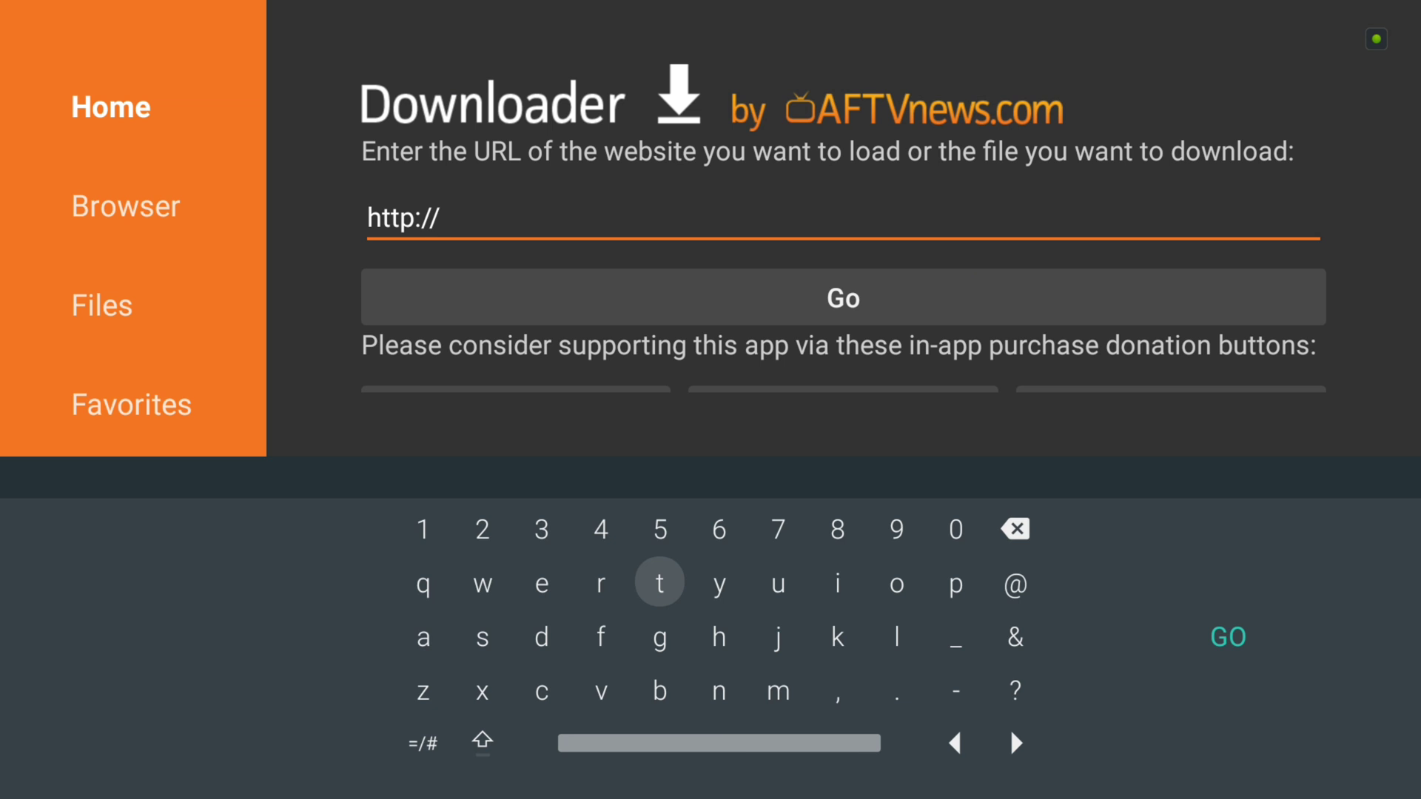
text(misfitm)
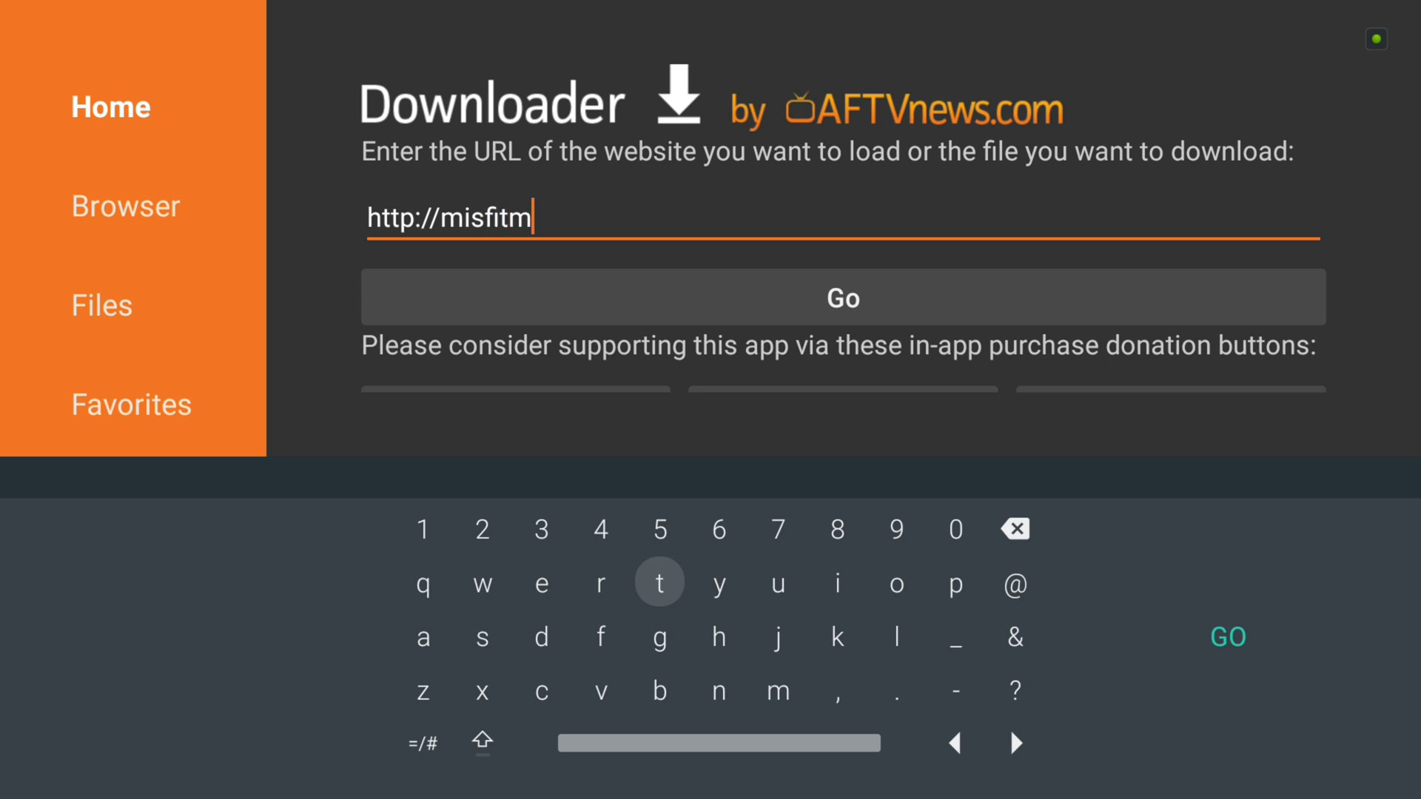
text(ods.com/)
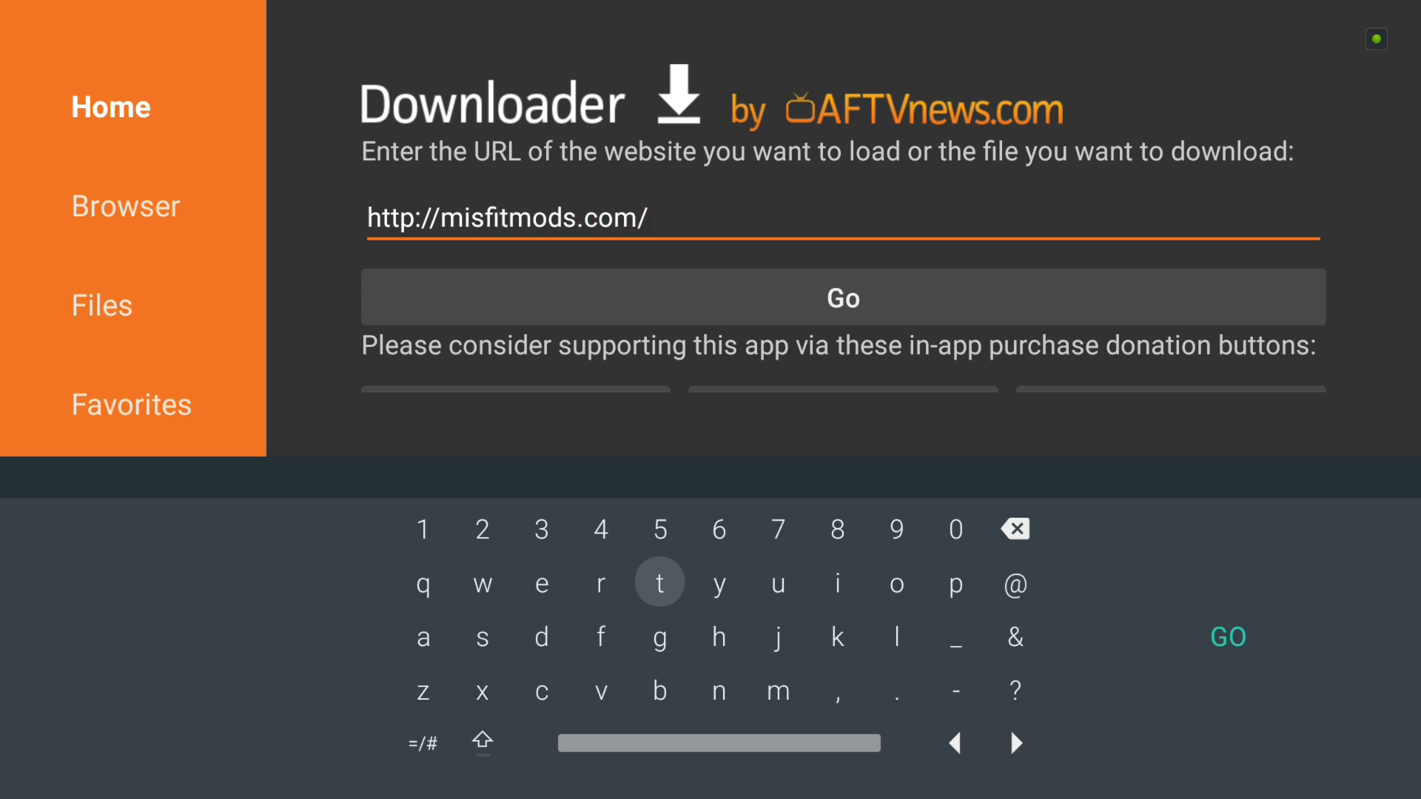
text(mmmc)
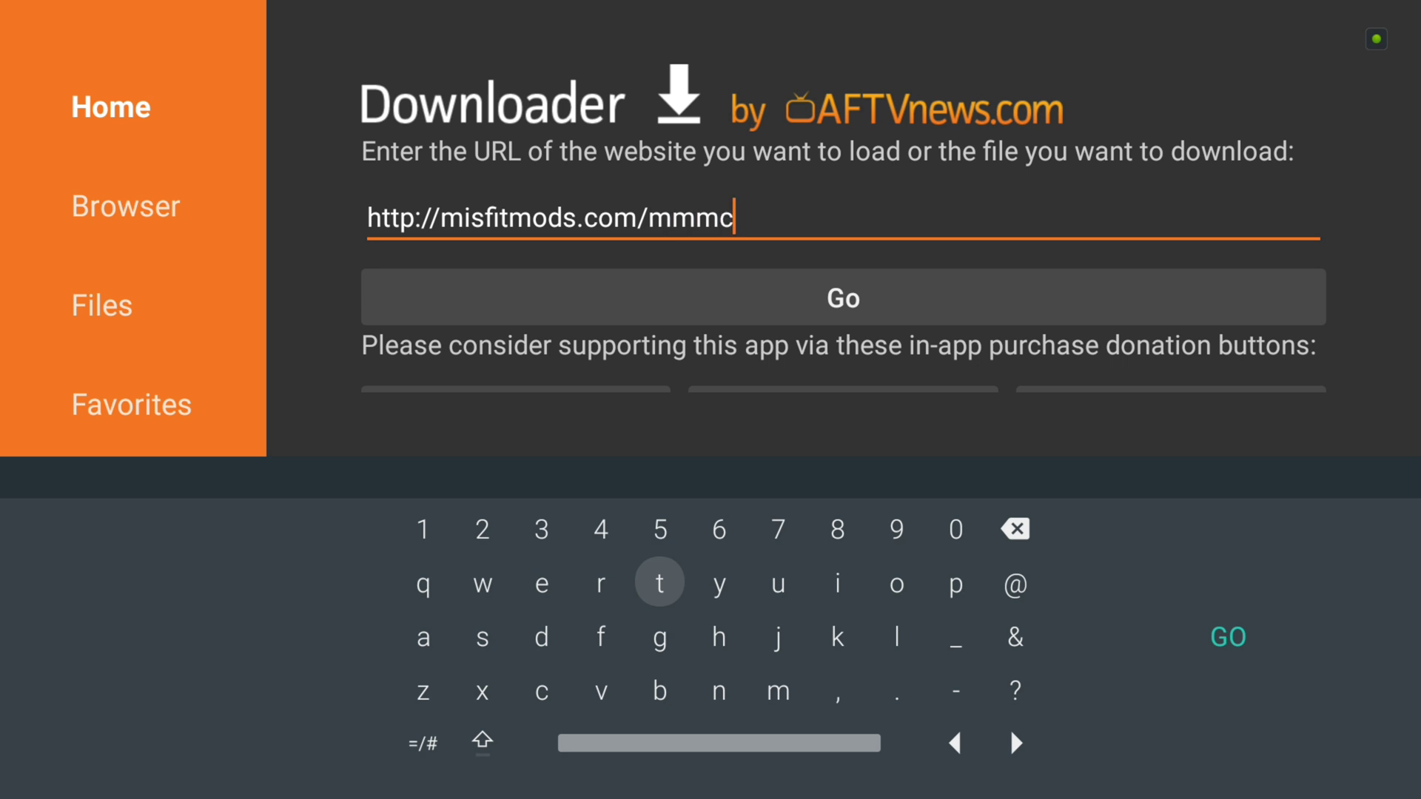
key(Right)
key(Right)
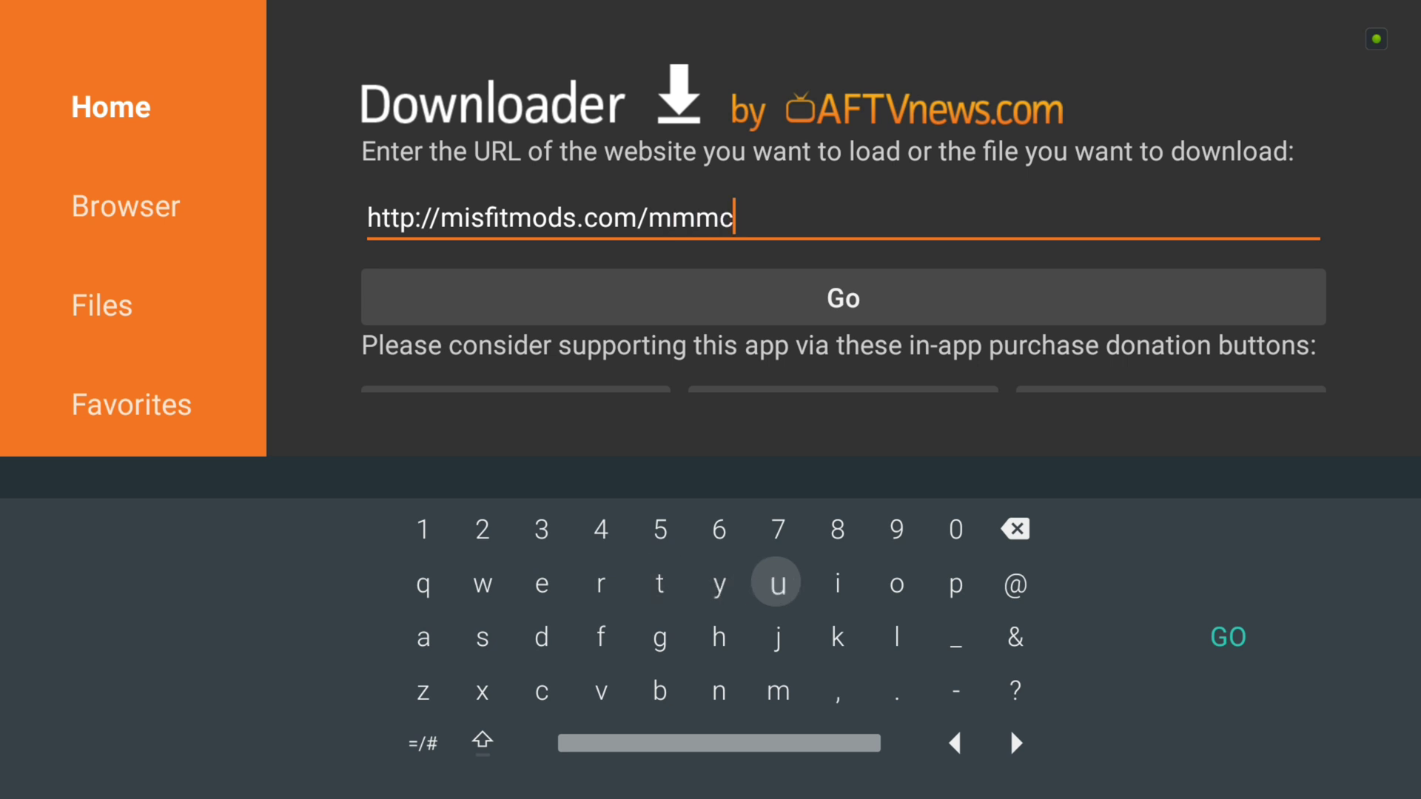
key(Right)
key(Right)
key(Right)
key(Right)
key(Right)
- Load the Index of /mmmc page, scroll through it, and select MMMC-18.1-1801000-armeabi-v7a.apk
key(Return)
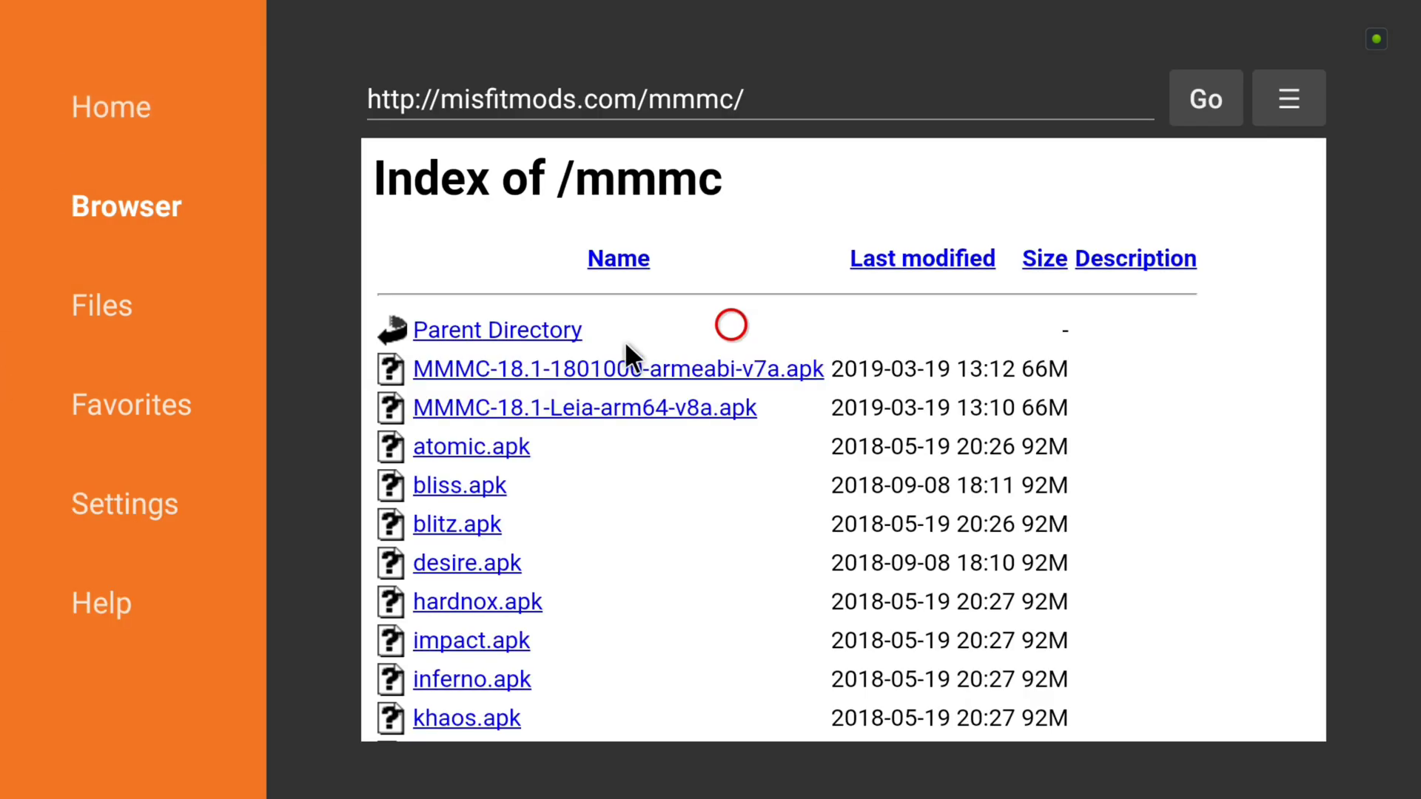
key(Down)
key(Down)
key(Down)
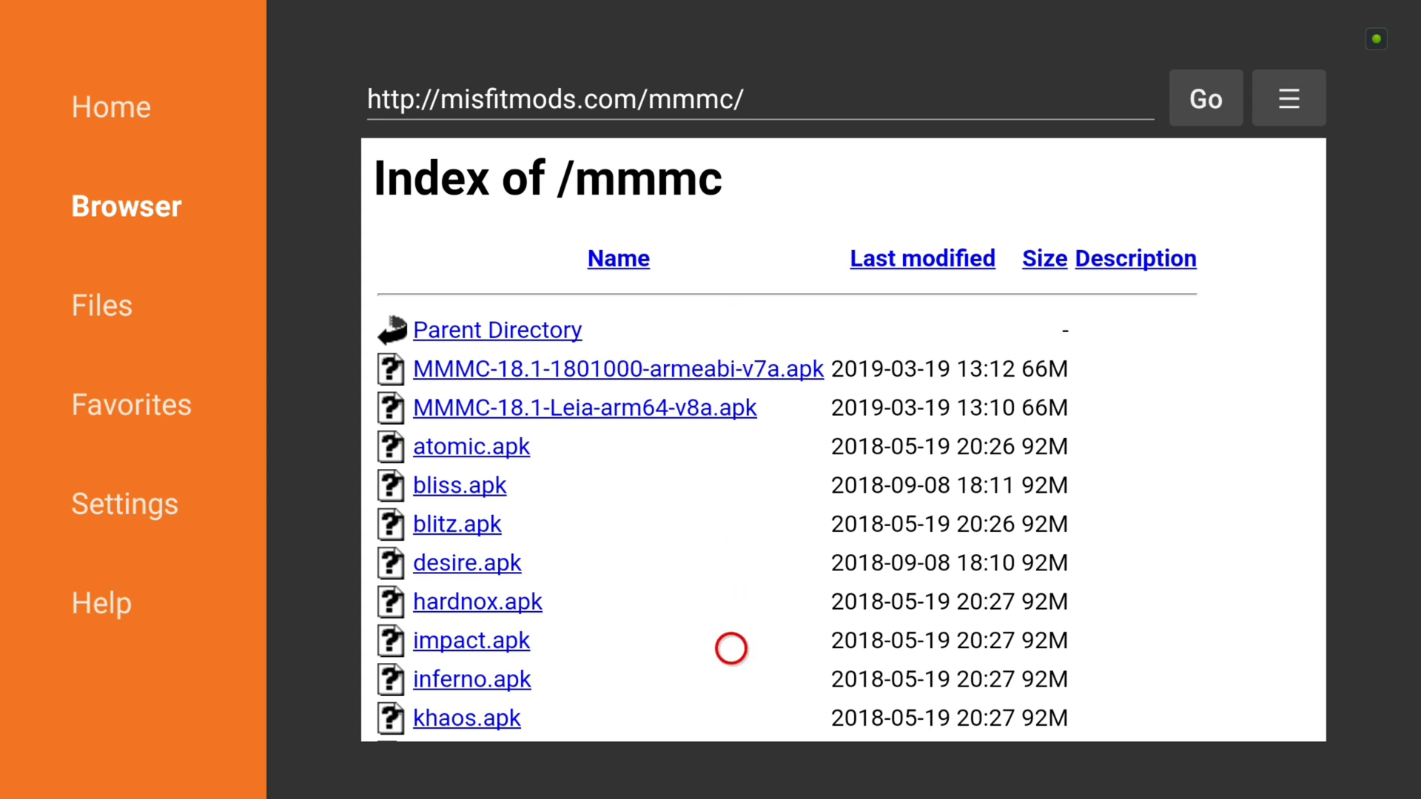
scroll(731, 687, down, 3)
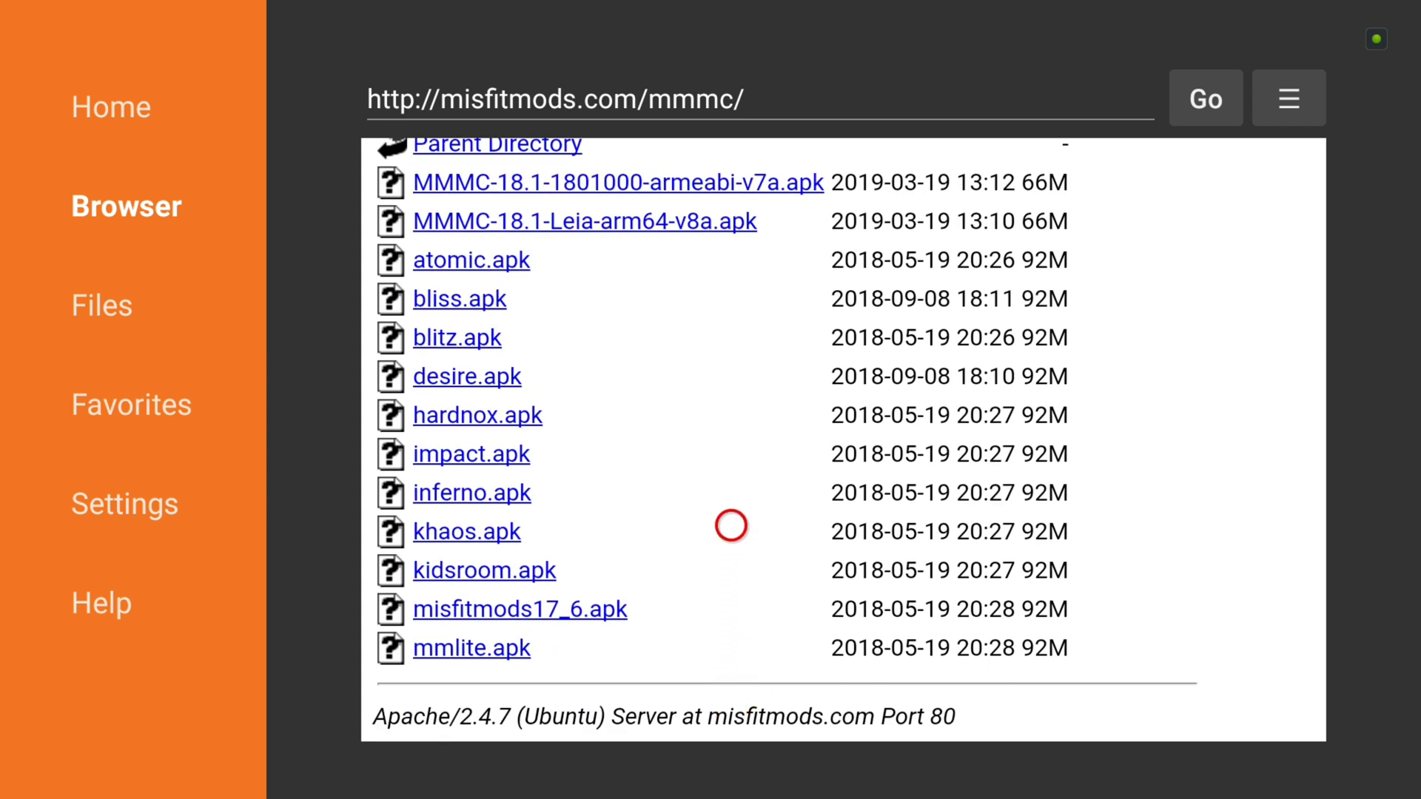
key(Up)
key(Up)
key(Up)
key(Up)
key(Up)
key(Up)
key(Down)
key(Down)
key(Down)
key(Down)
key(Down)
key(Up)
key(Up)
key(Up)
key(Down)
key(Down)
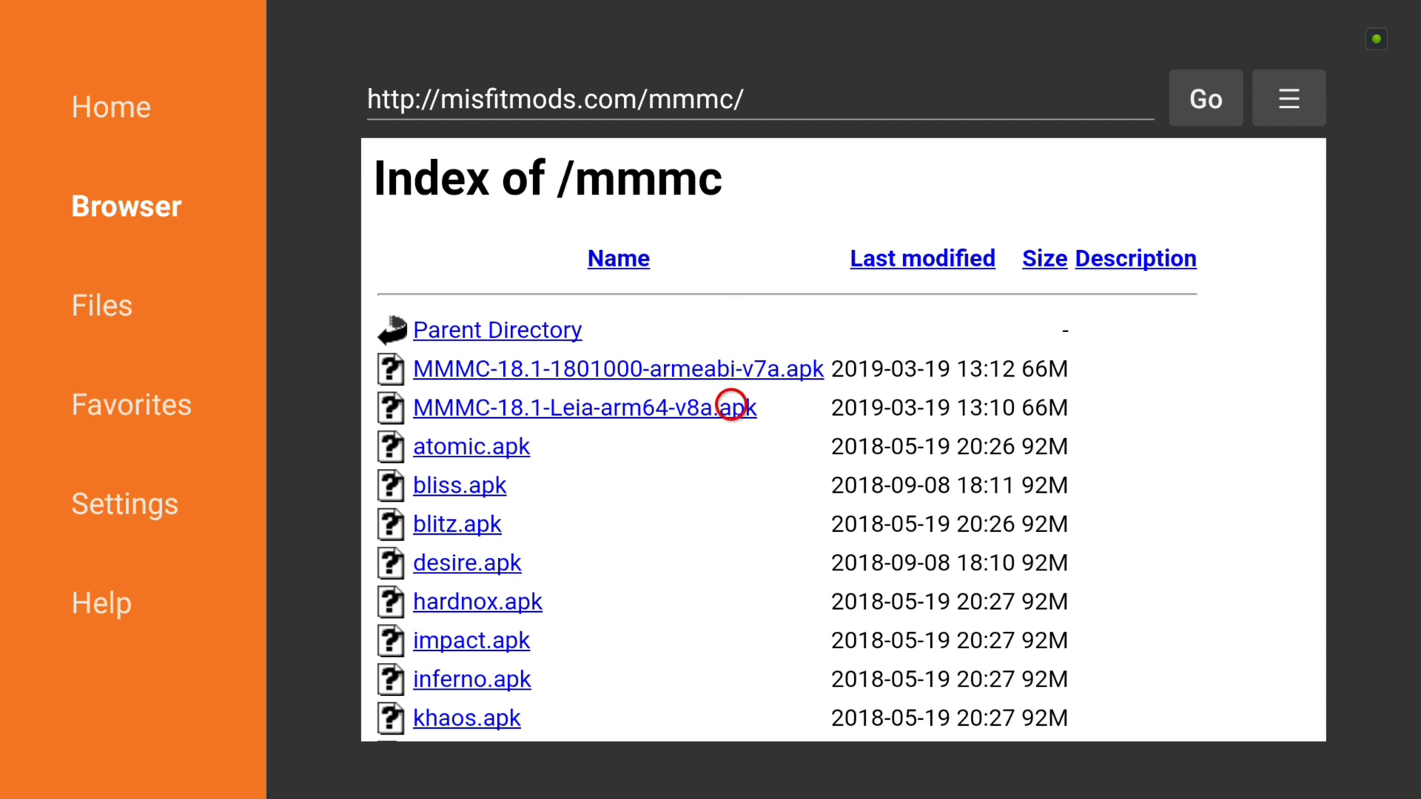
- Download MMMC-18.1-1801000-armeabi-v7a.apk and install MMMC 18.1 32b
click(647, 368)
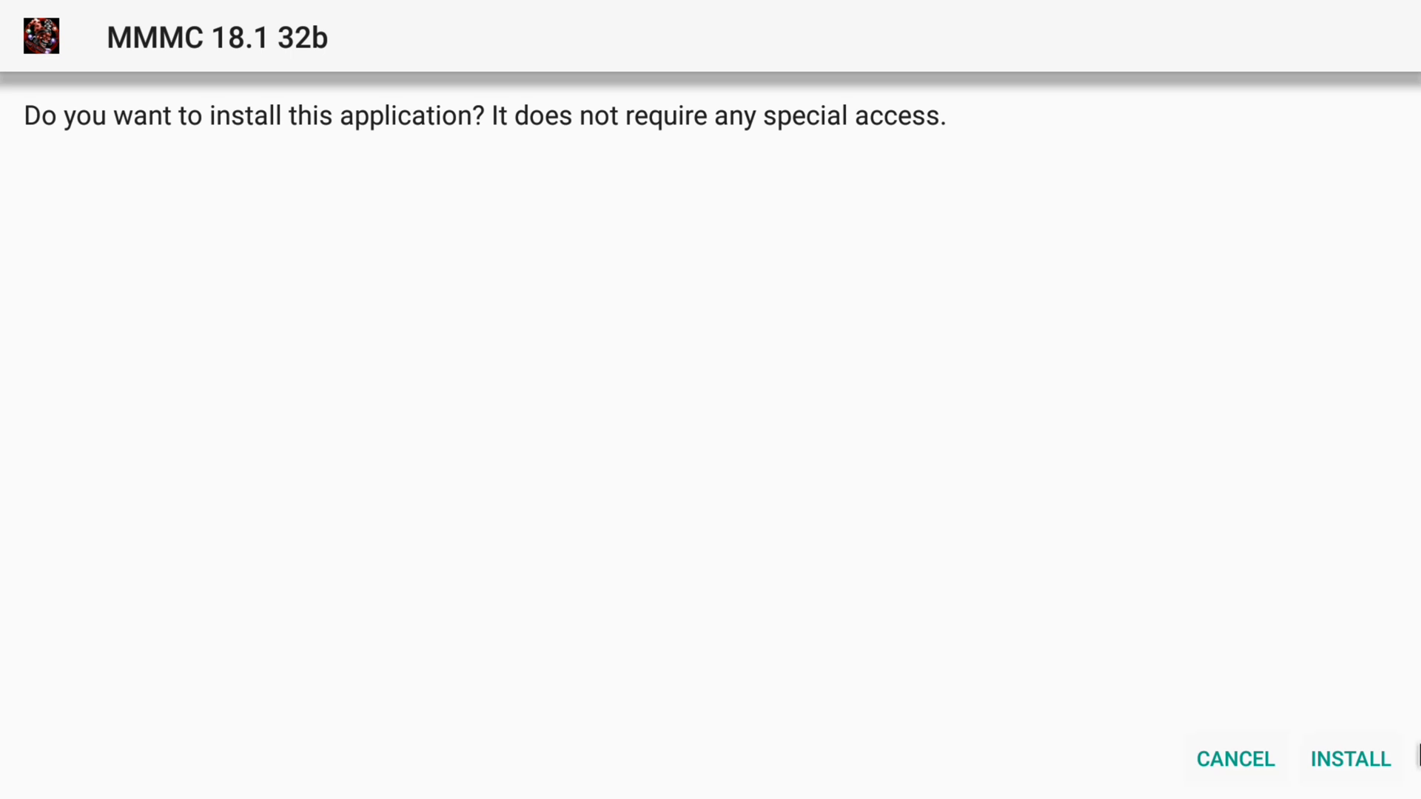
click(1382, 759)
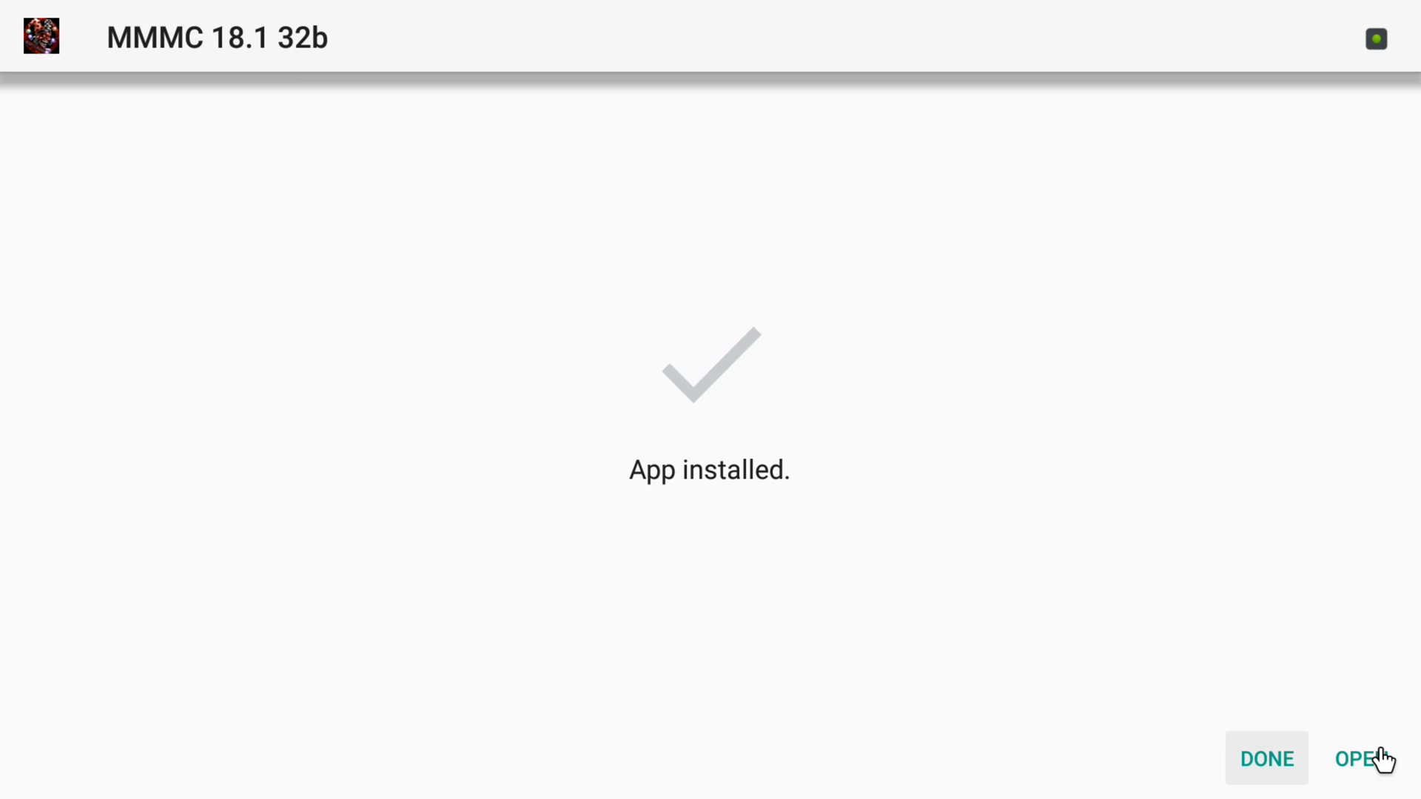
- Finish the installer and delete the downloaded MMMC-18.1-1801000-armeabi-v7a.apk, confirming the deletion
click(1286, 759)
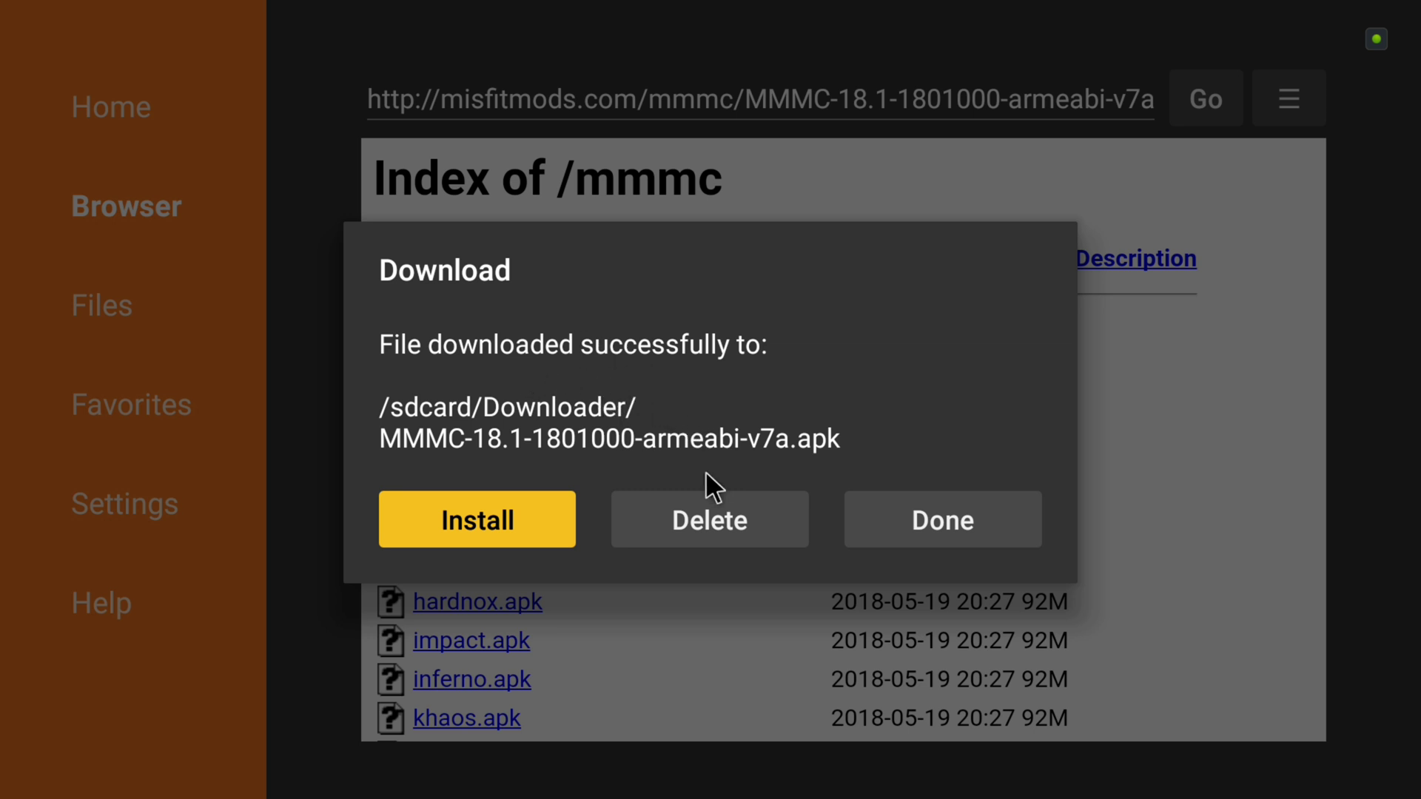
click(773, 531)
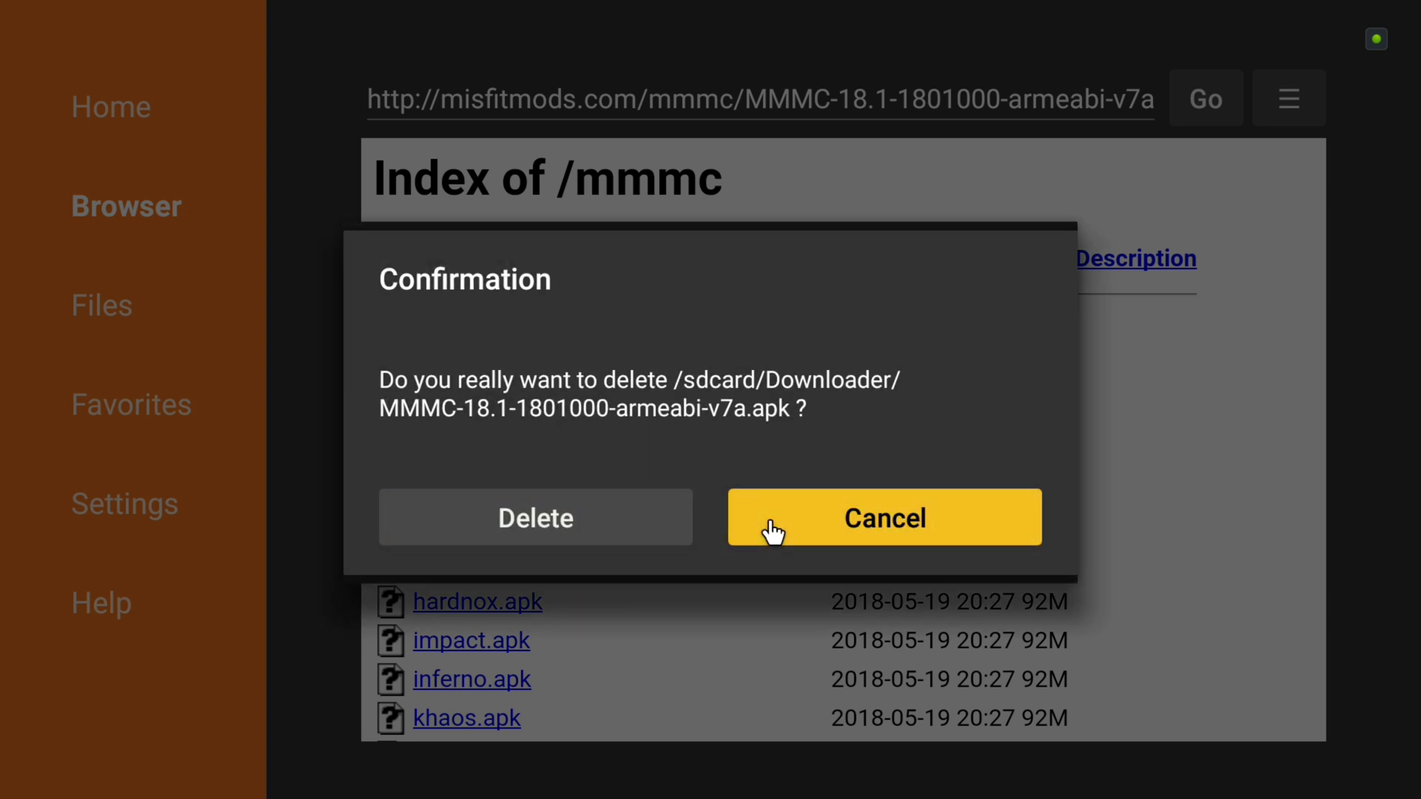
click(625, 519)
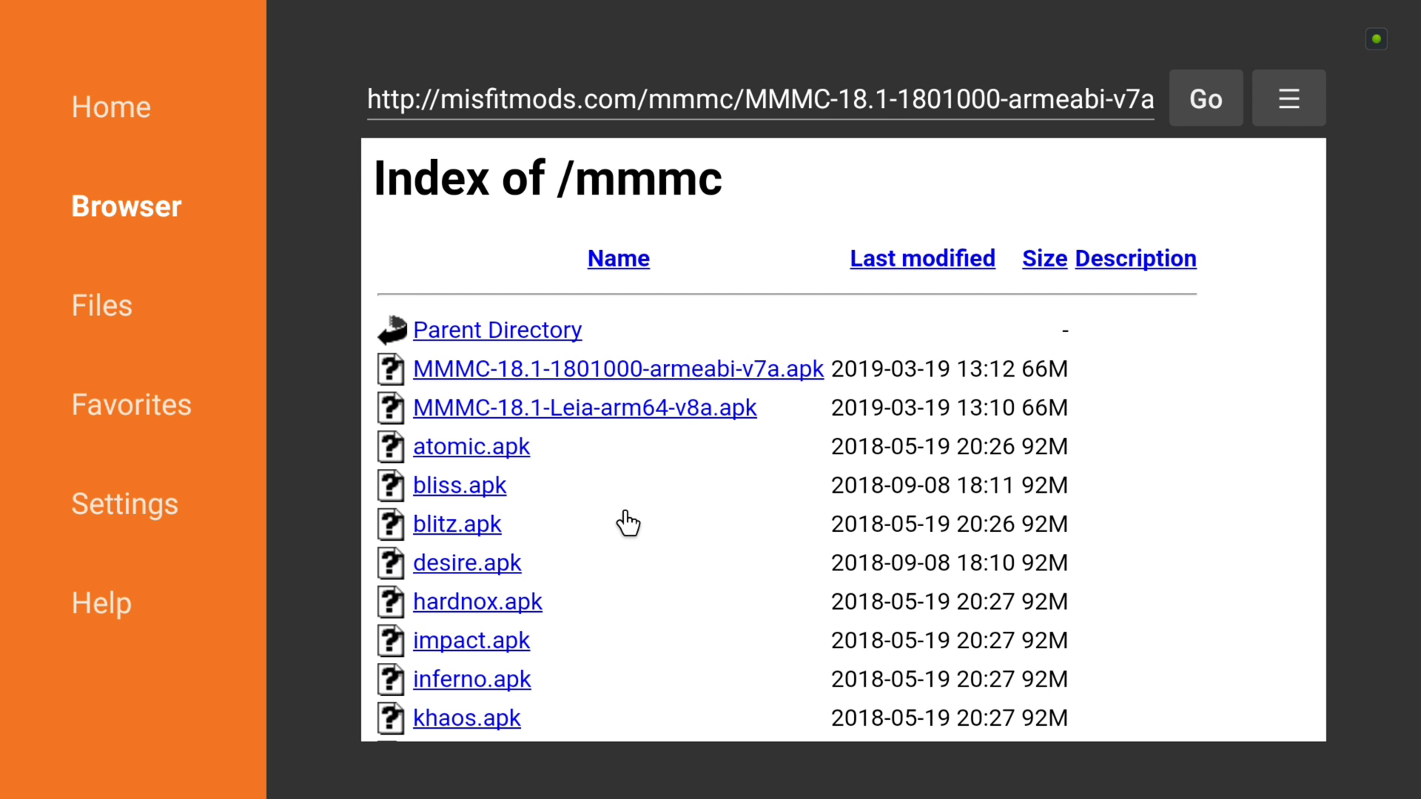
- Back out of Downloader to the Android TV home screen
key(Escape)
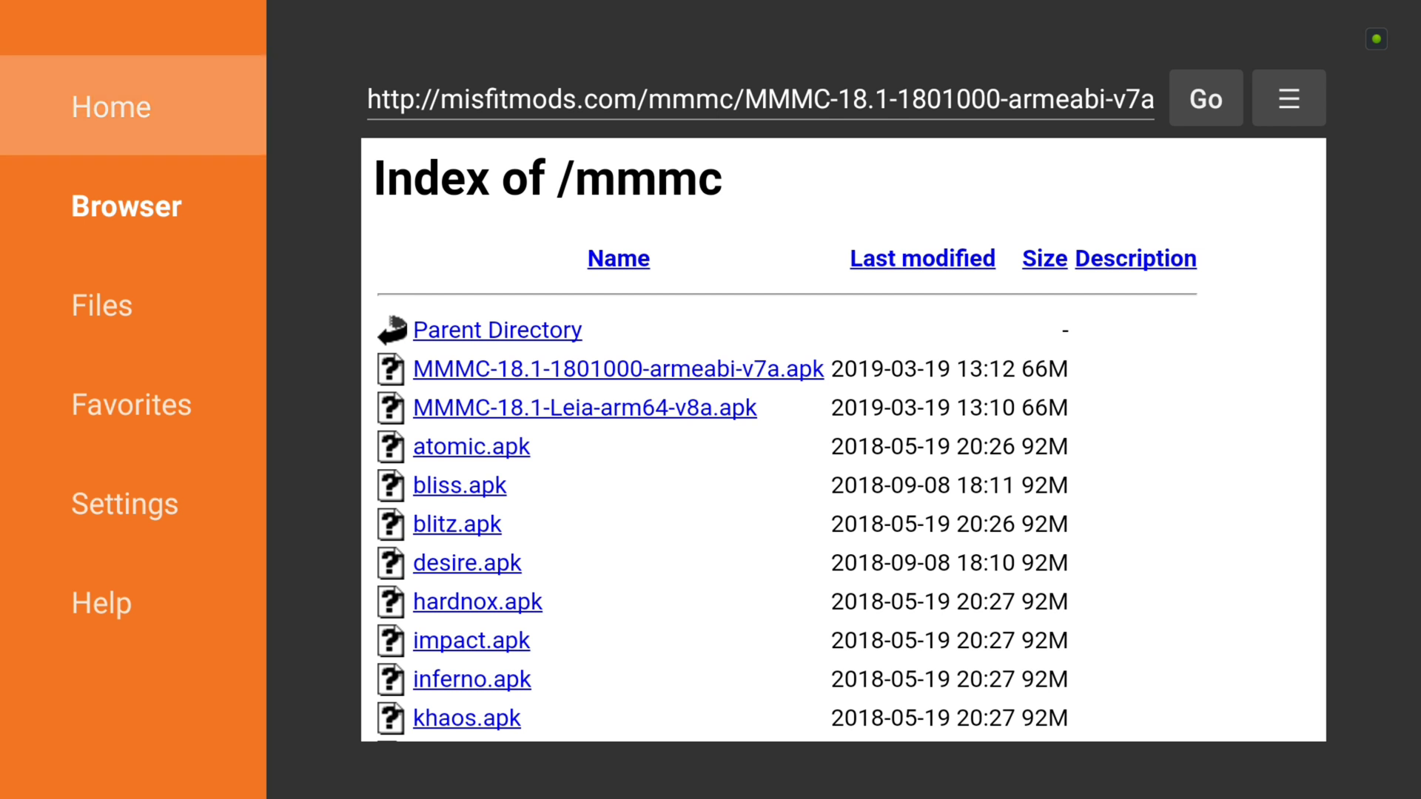
click(127, 109)
key(Escape)
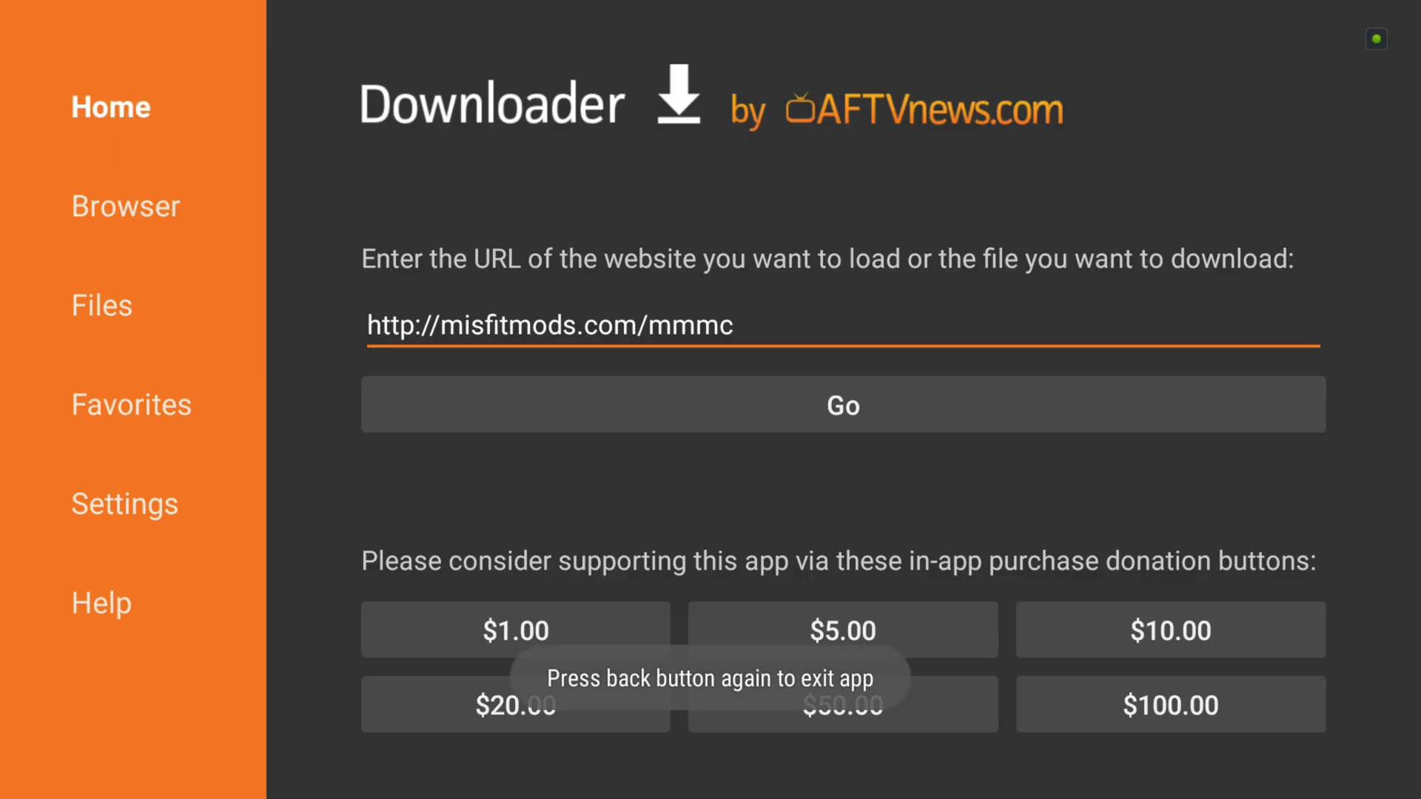
key(Escape)
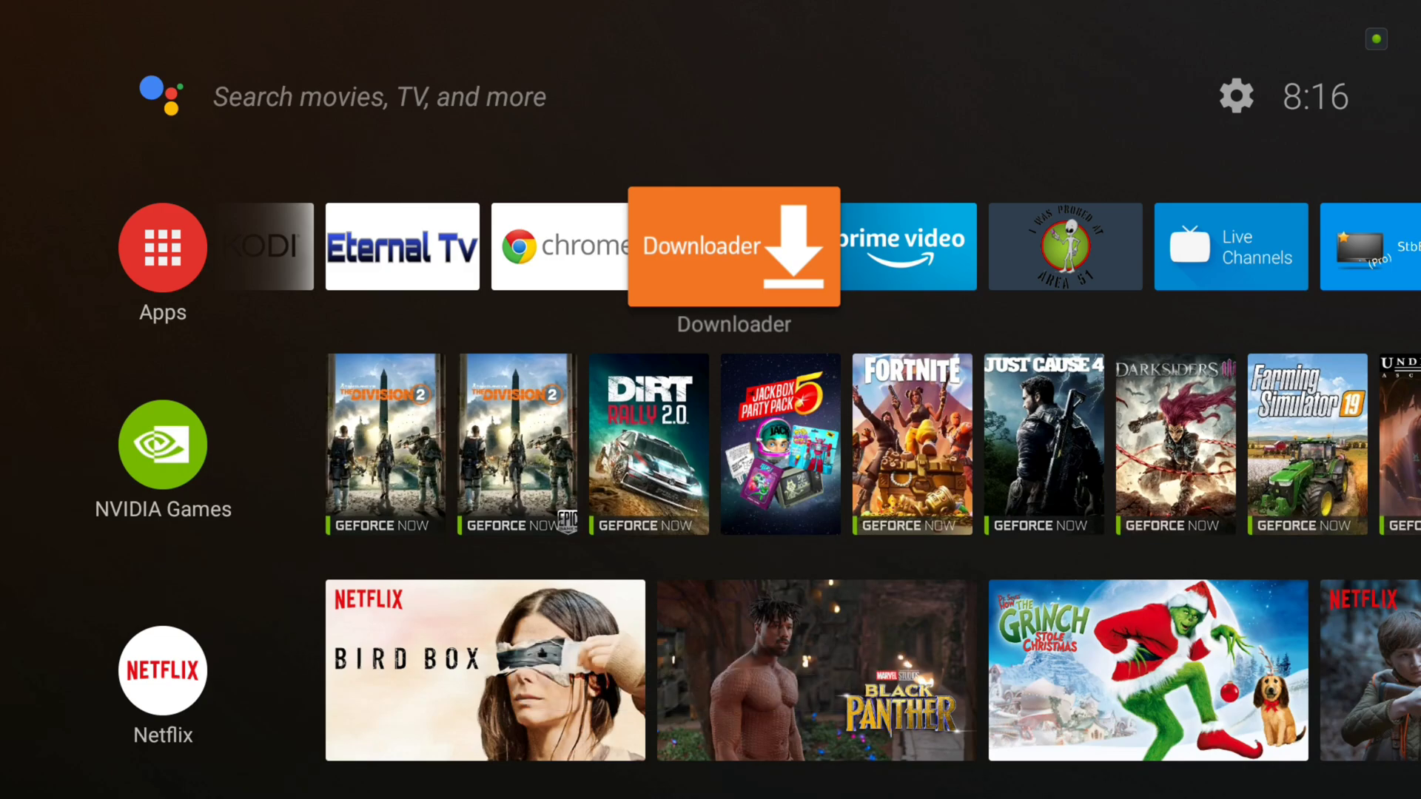
- Find MMMC 18.1 32b among the installed apps and launch it
key(Left)
key(Left)
key(Right)
key(Right)
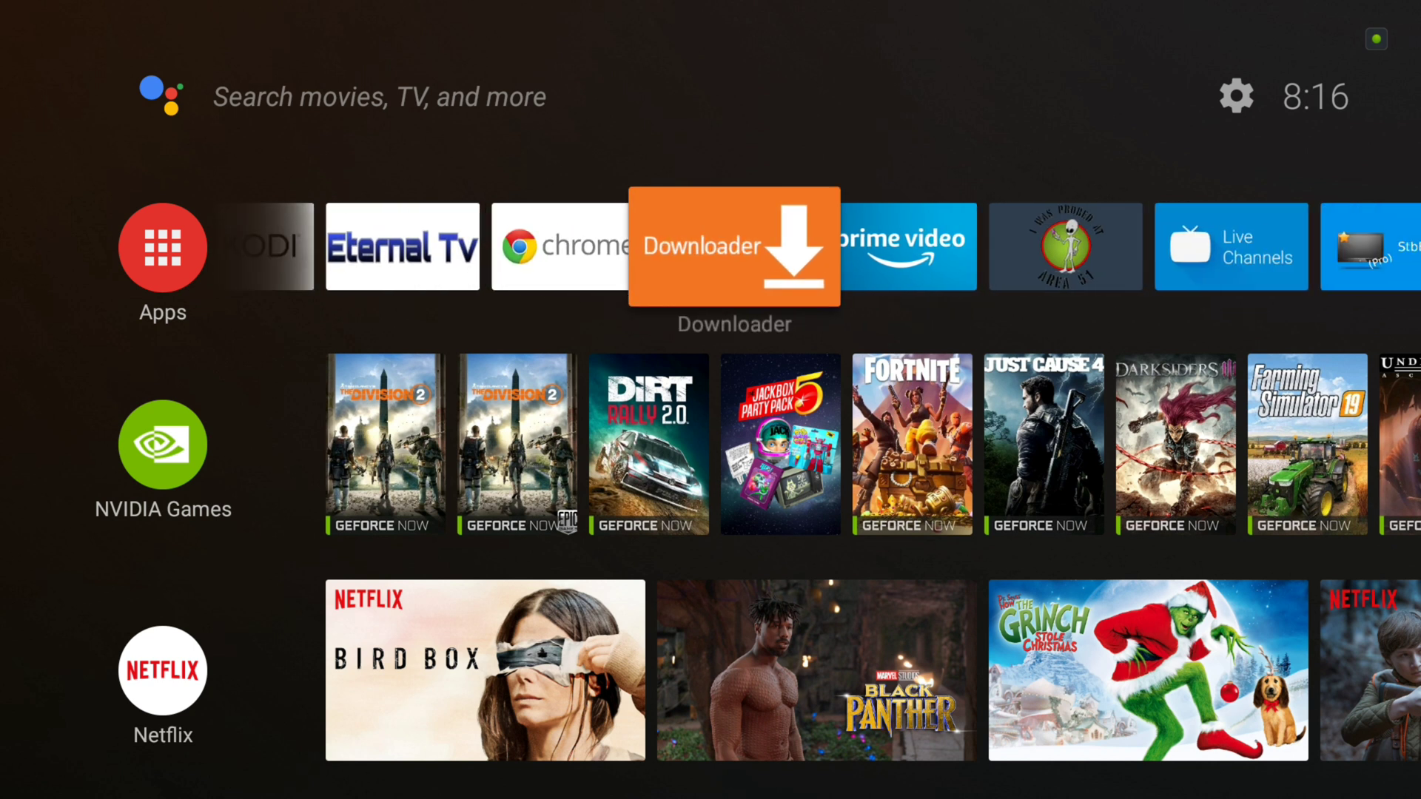
key(Right)
key(Left)
key(Left)
key(Left)
key(Left)
key(Left)
key(Left)
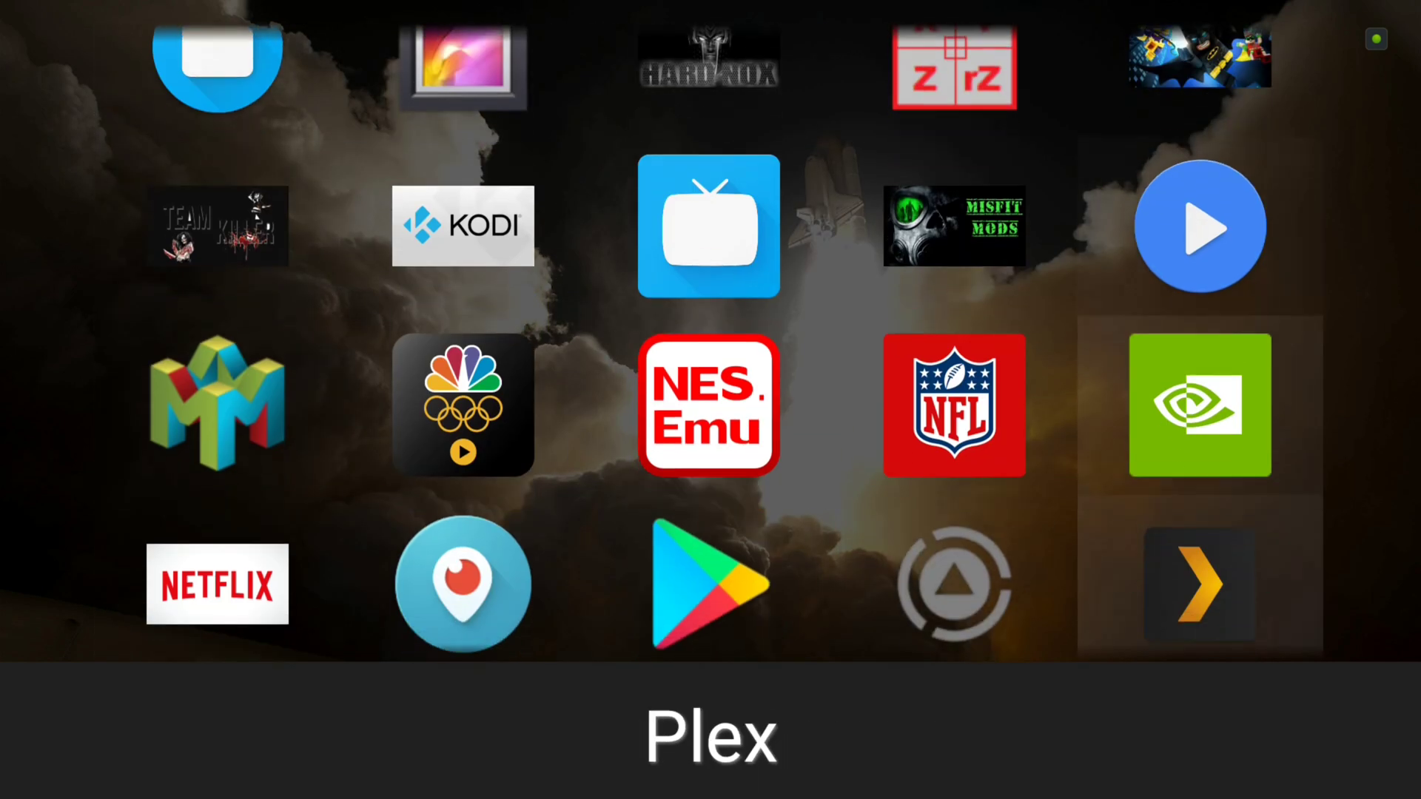
key(Up)
key(Up)
key(Left)
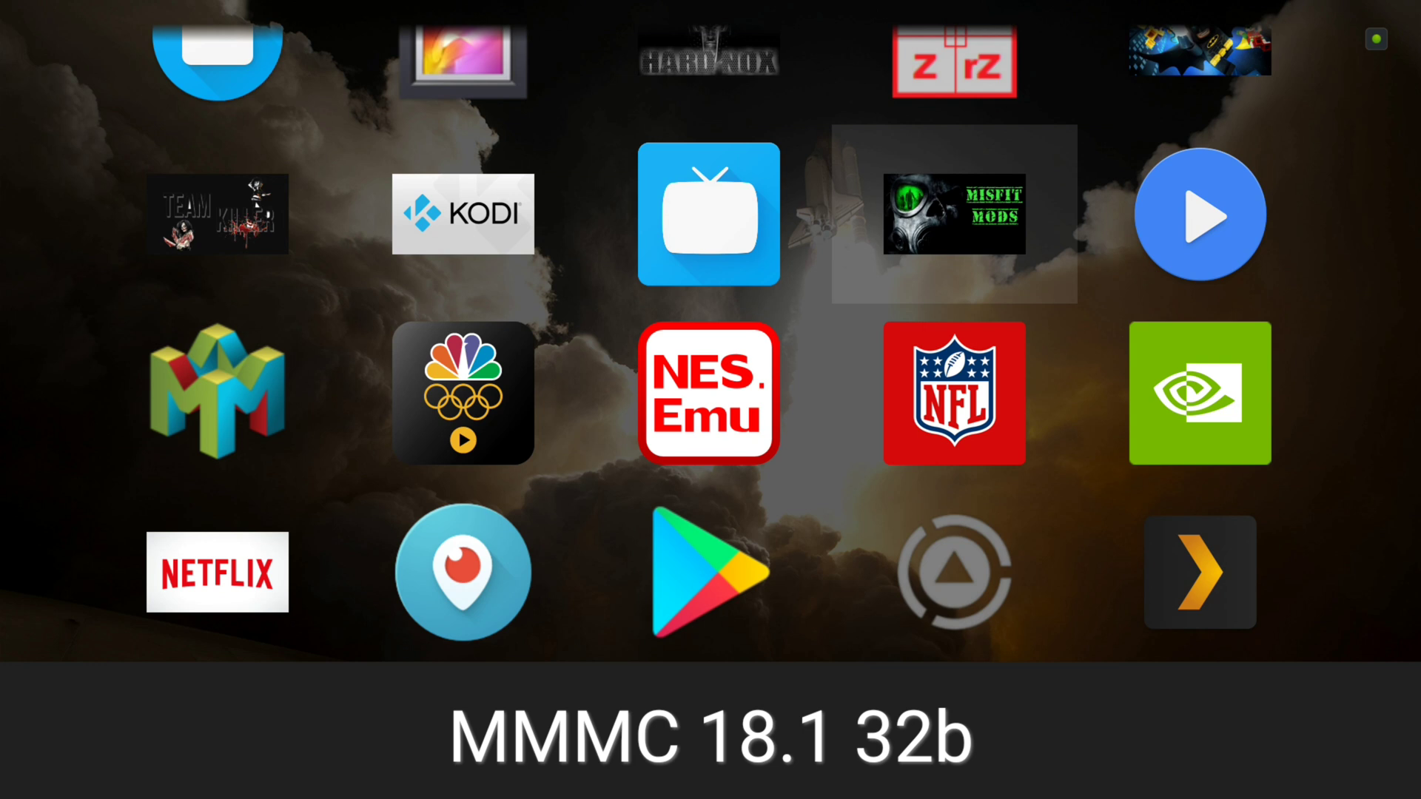
key(Return)
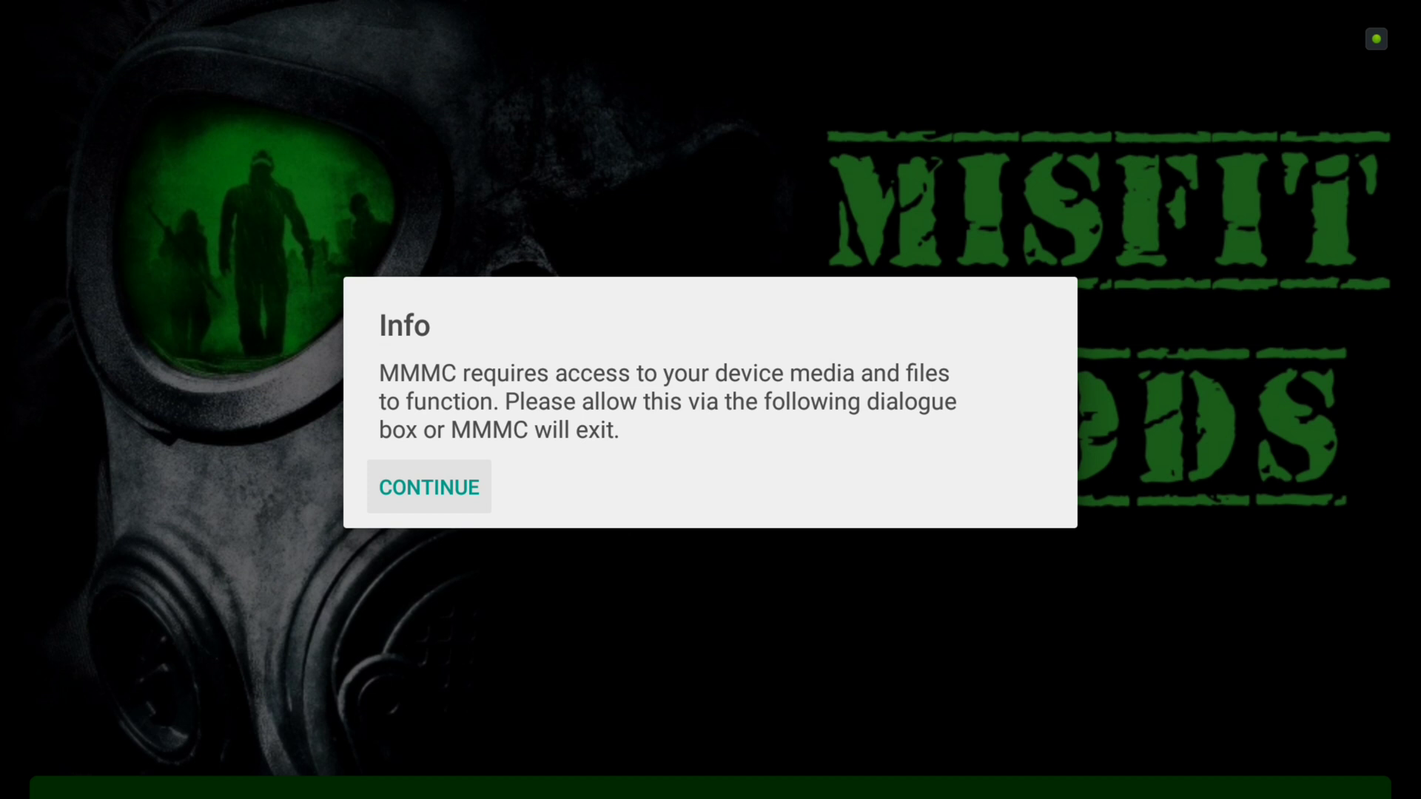
- Acknowledge MMMC's media and files access notice so the app can finish starting
key(Return)
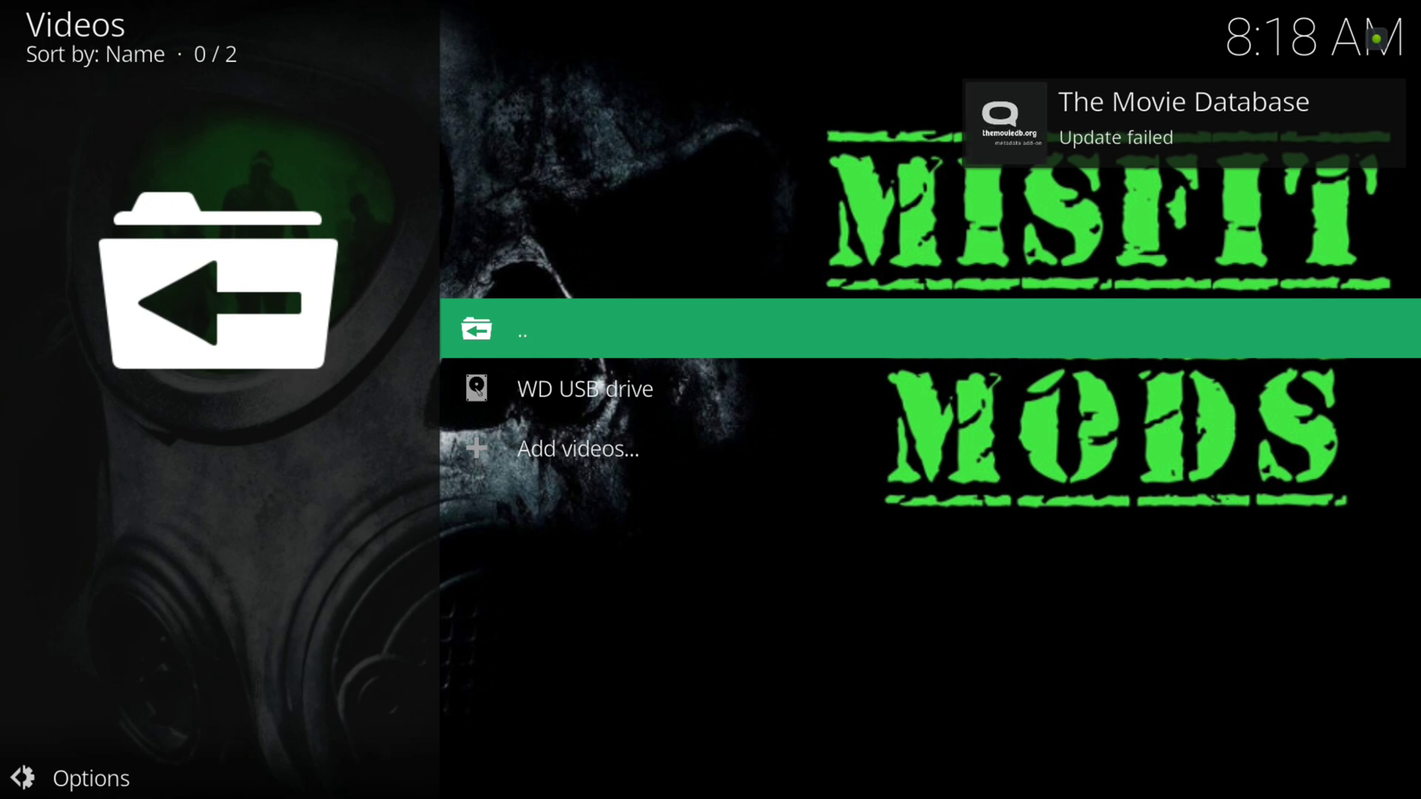
- Dismiss the Misfit Mods Wizard welcome, accept its first-run settings, and close the install-complete notice
key(Escape)
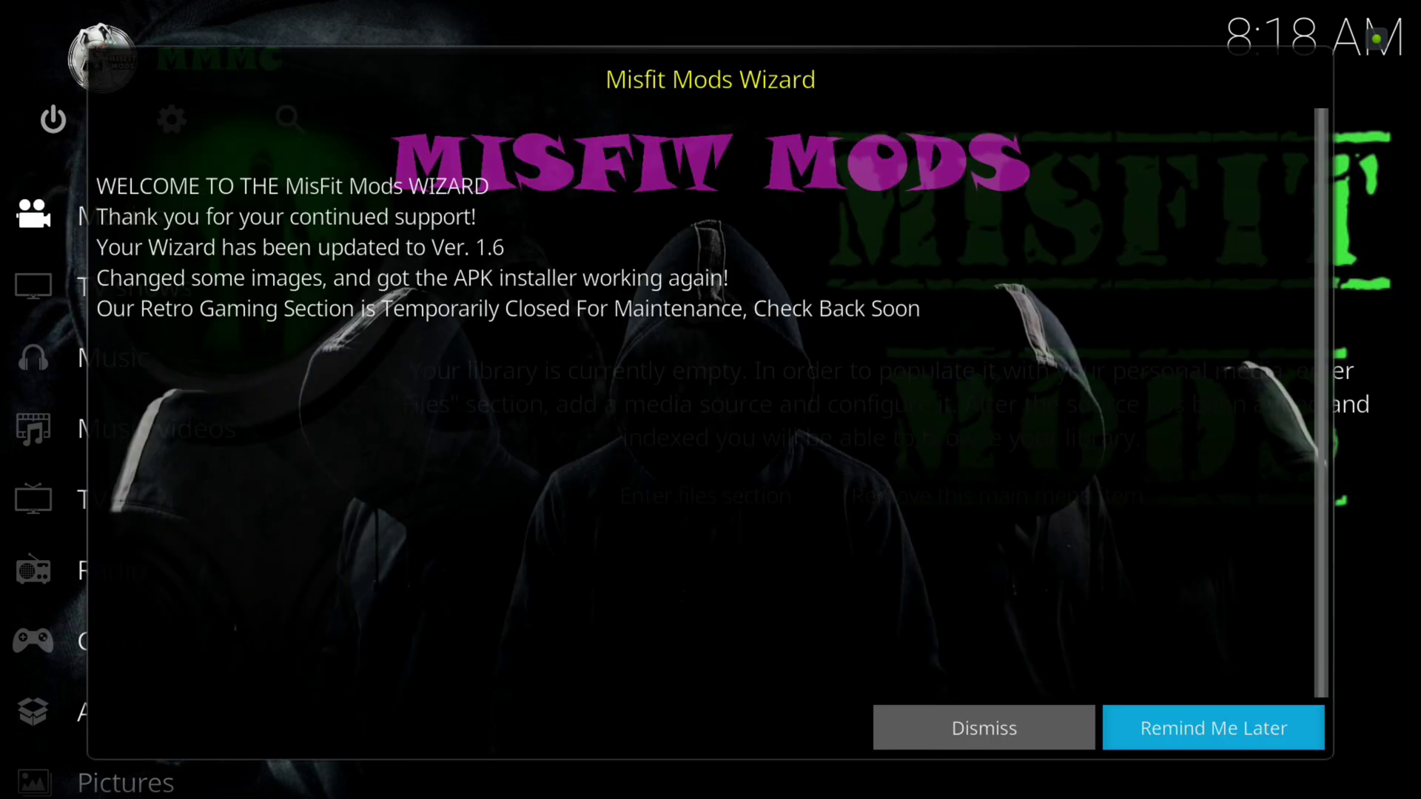
key(Left)
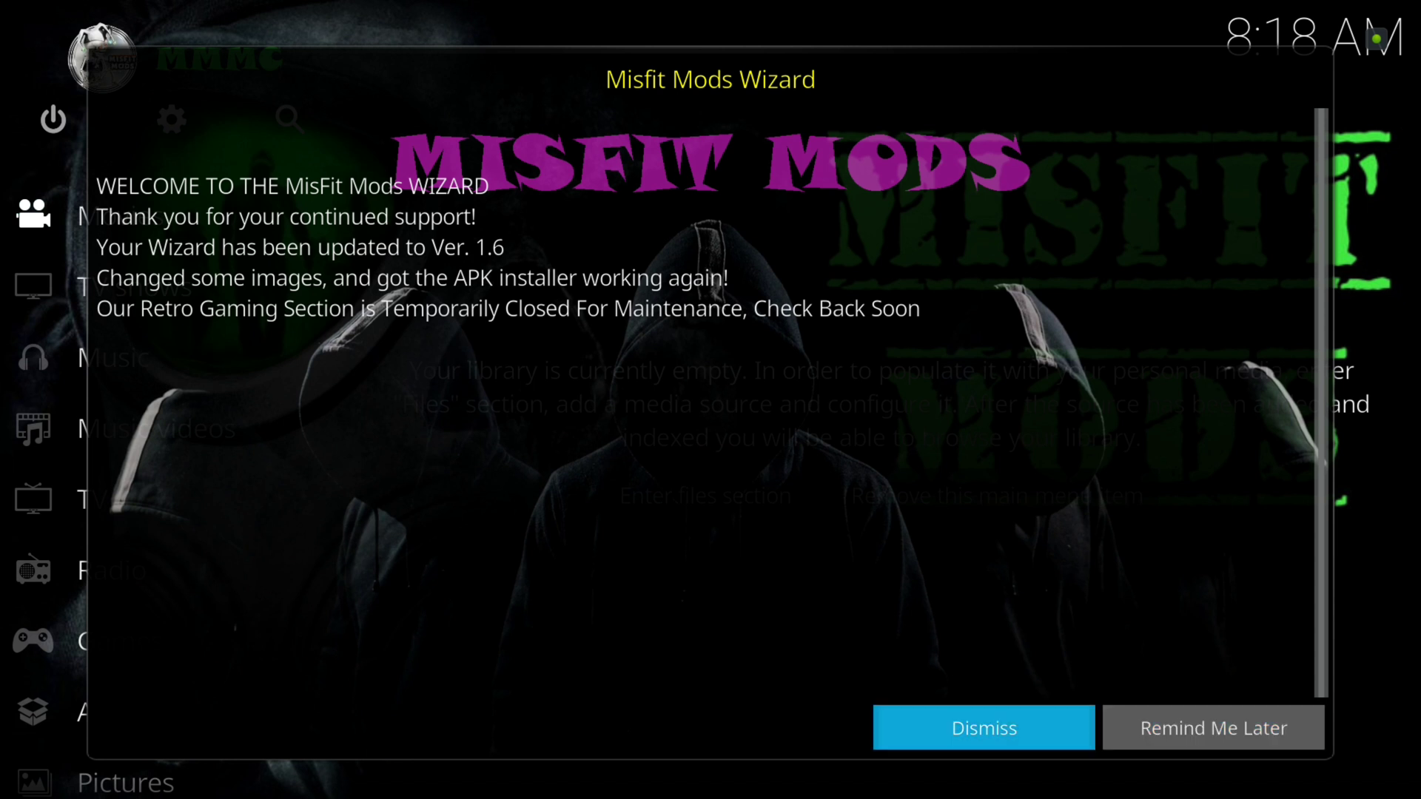
key(Return)
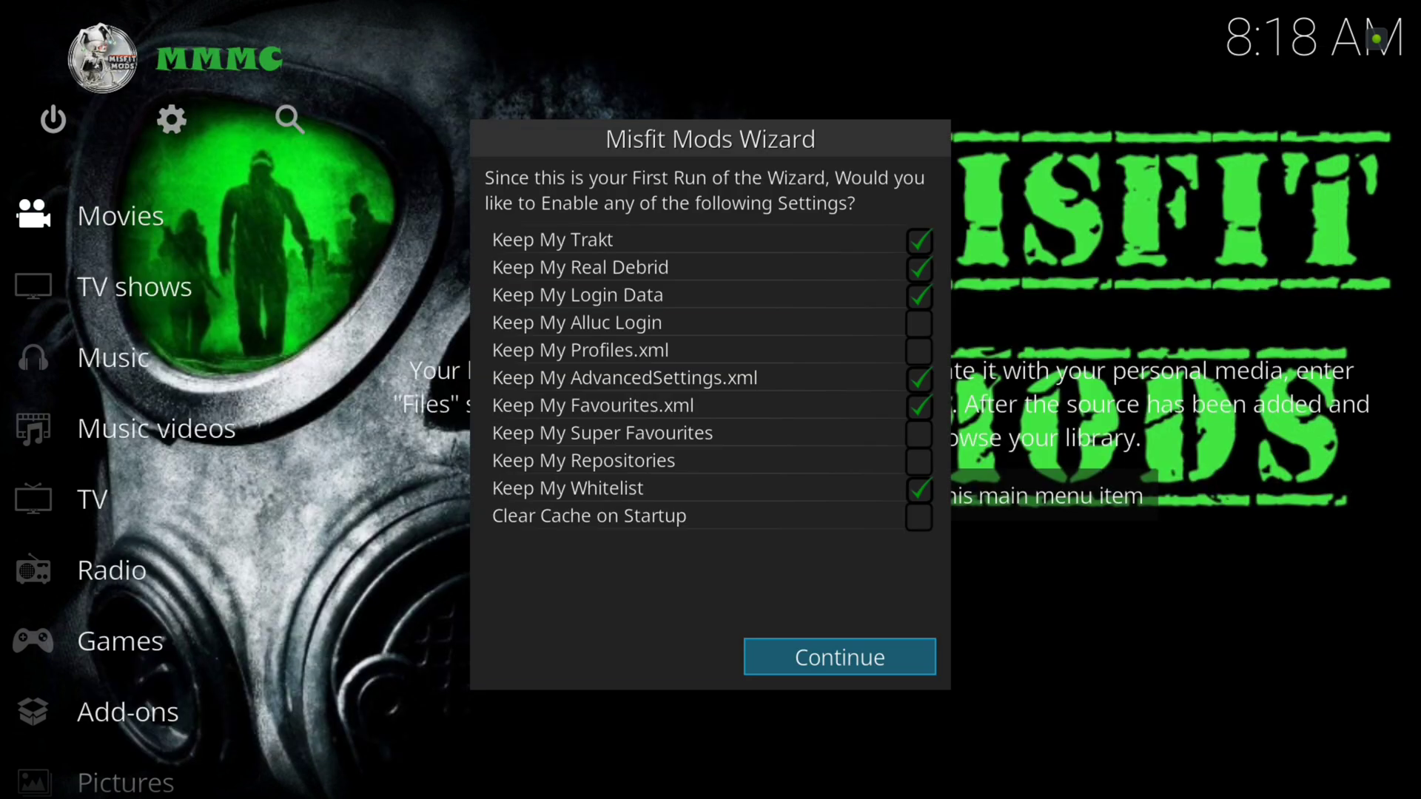
key(Return)
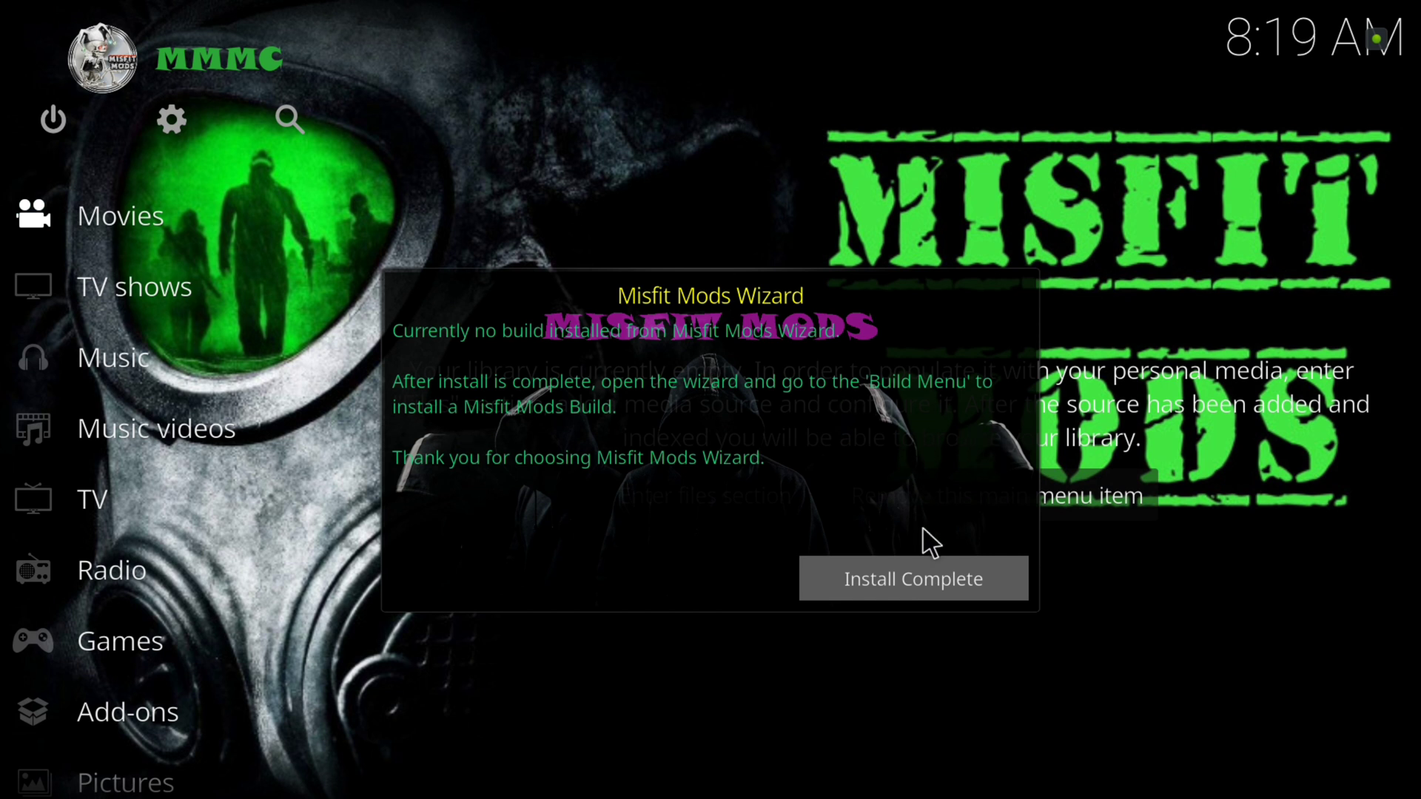
click(954, 581)
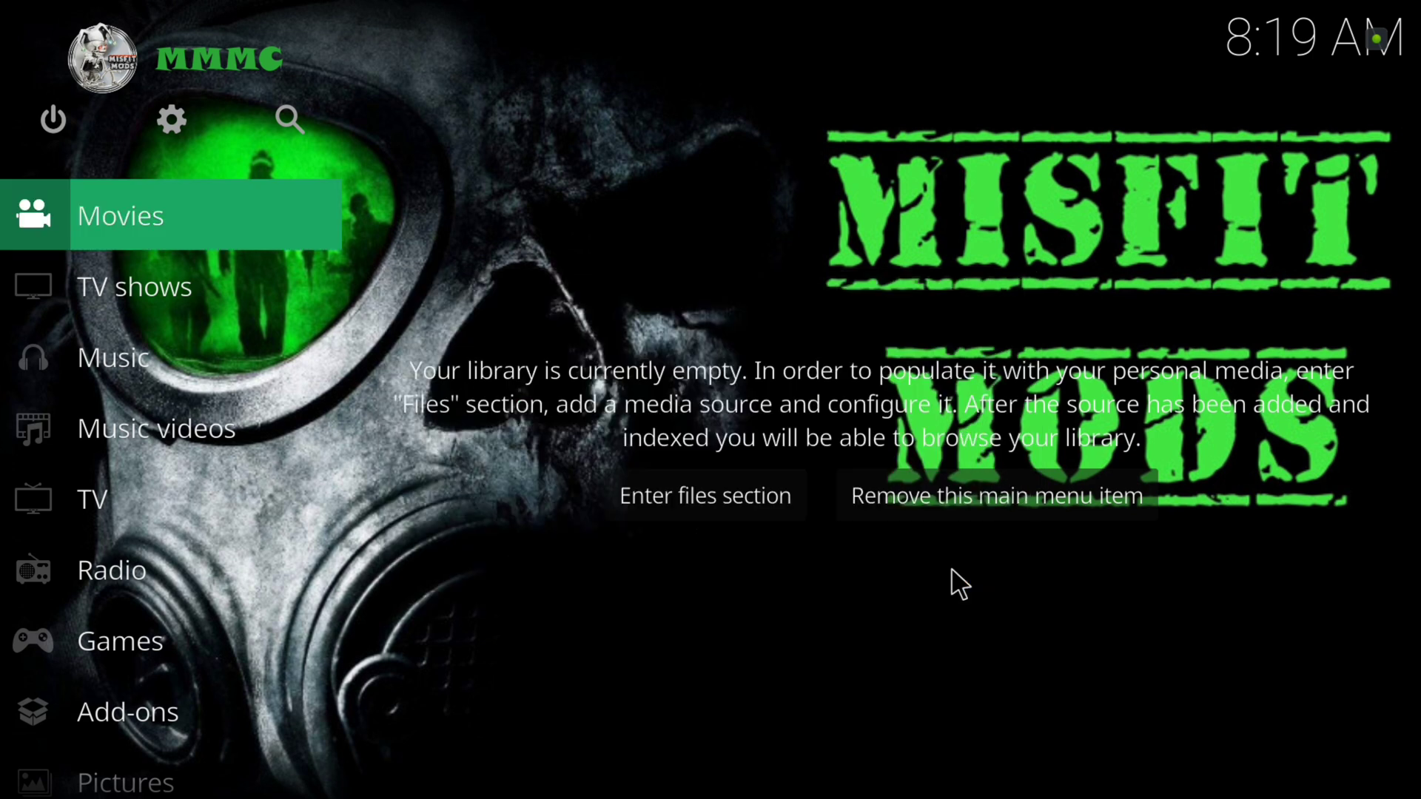
- Move through the MMMC home menu from TV shows past Games to Add-ons
key(Down)
key(Down)
key(Down)
key(Down)
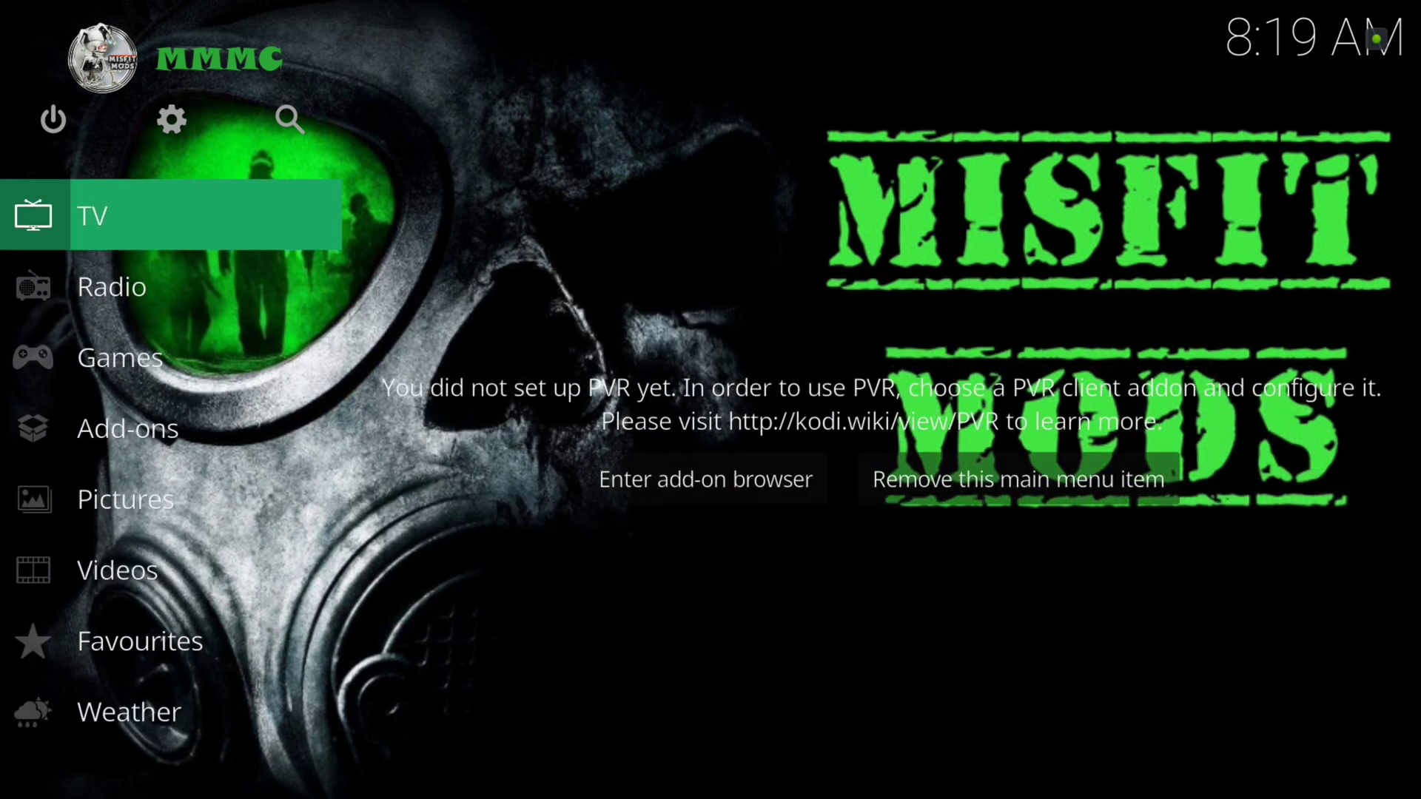
key(Up)
key(Up)
key(Down)
key(Up)
key(Up)
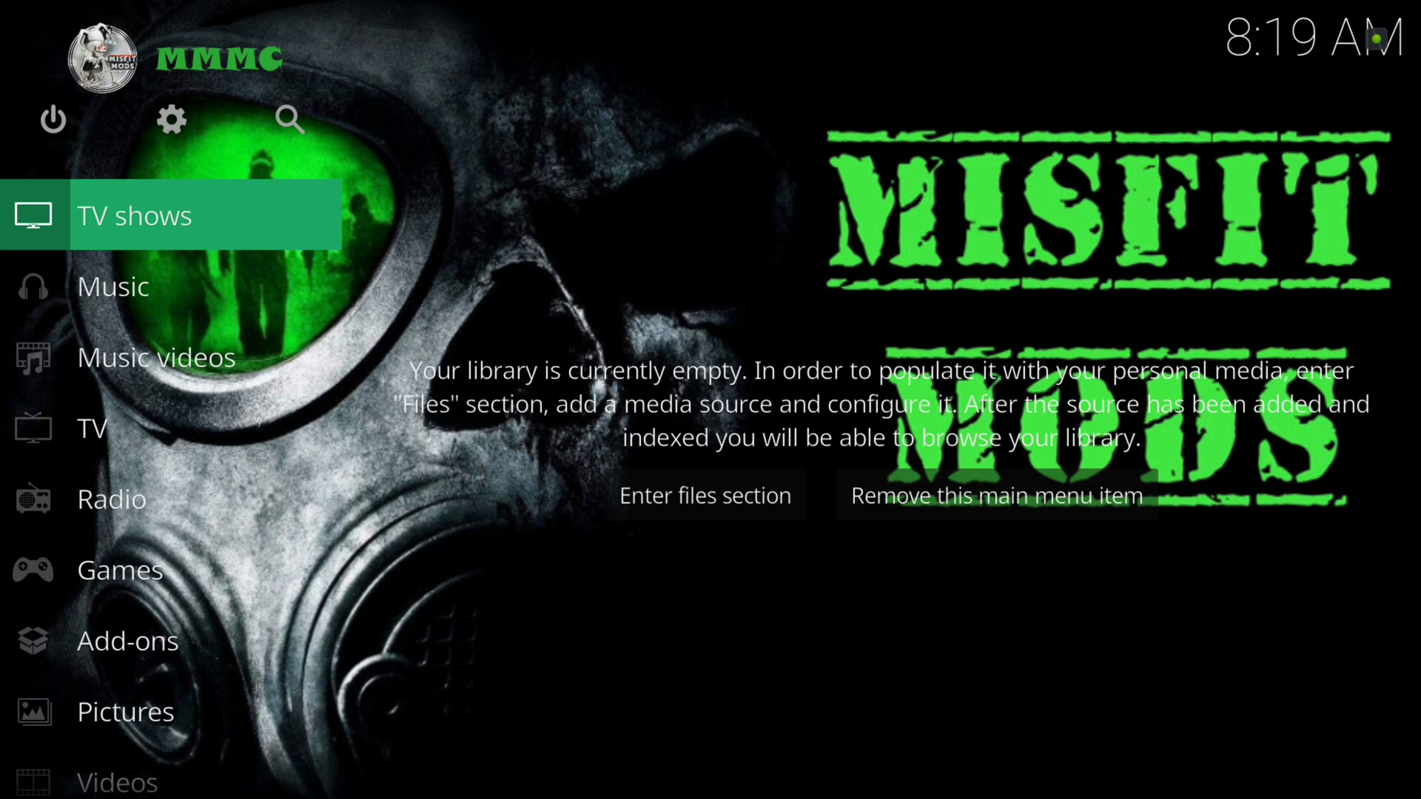
key(Down)
key(Down)
key(Down)
key(Down)
key(Down)
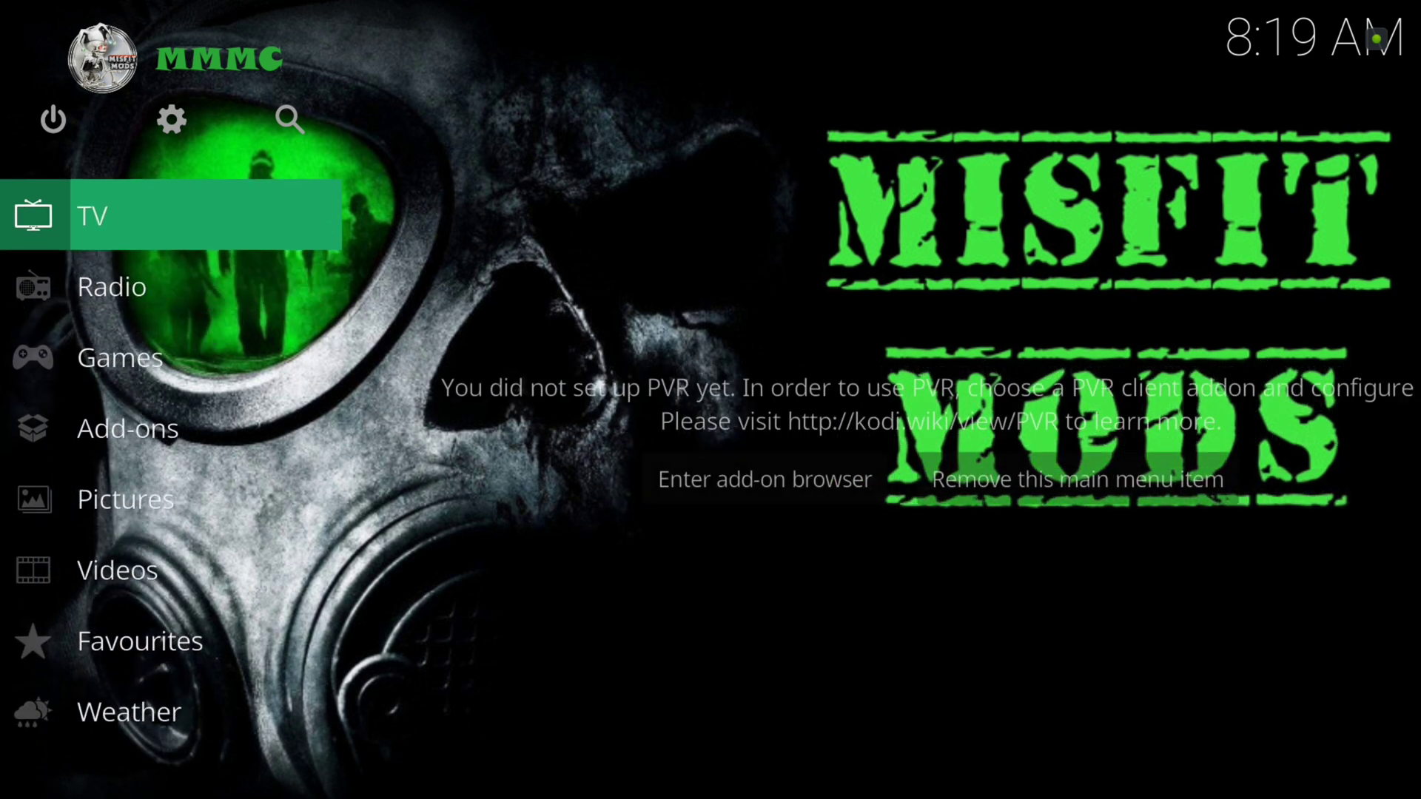
key(Down)
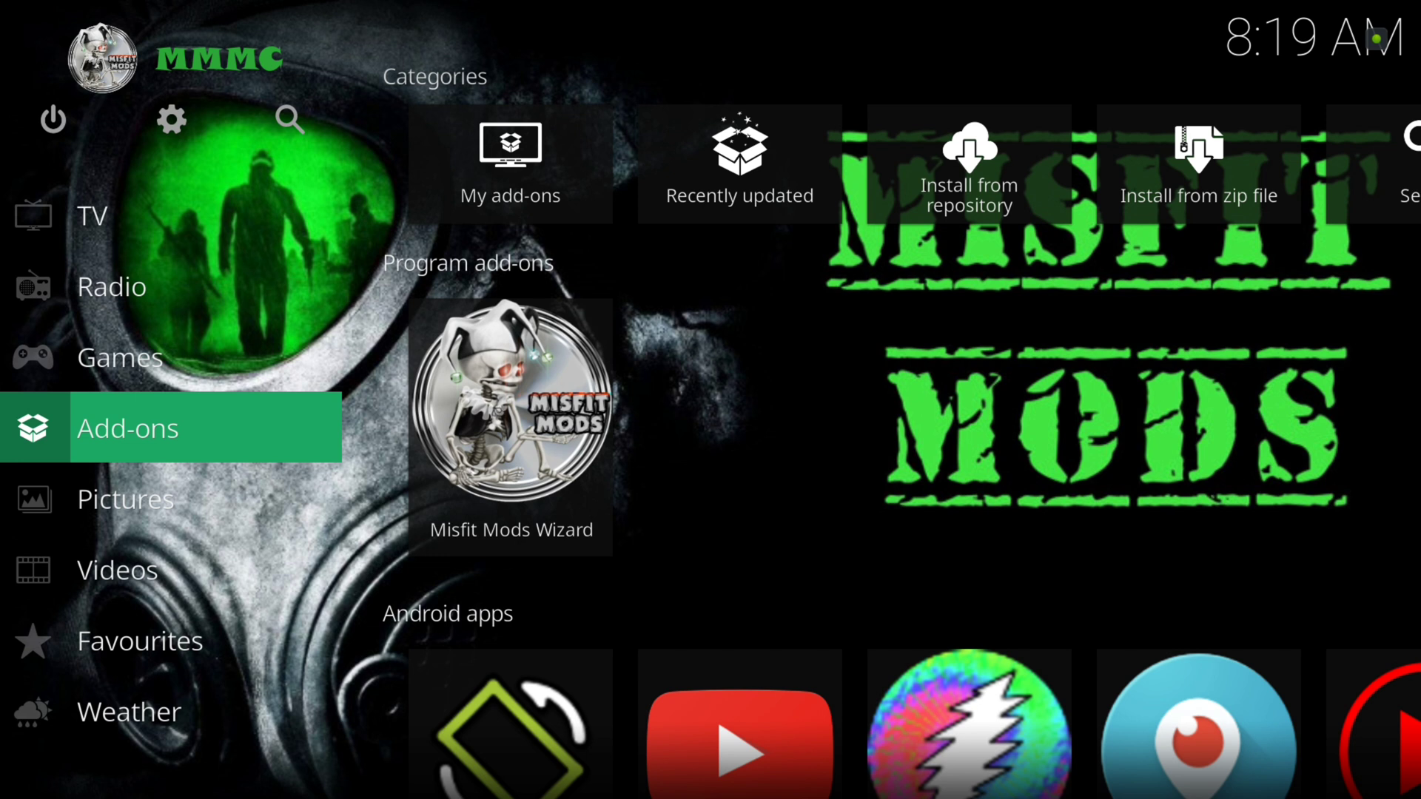
- Open My add-ons > VideoPlayer InputStream and inspect InputStream Adaptive and RTMP Input
key(Return)
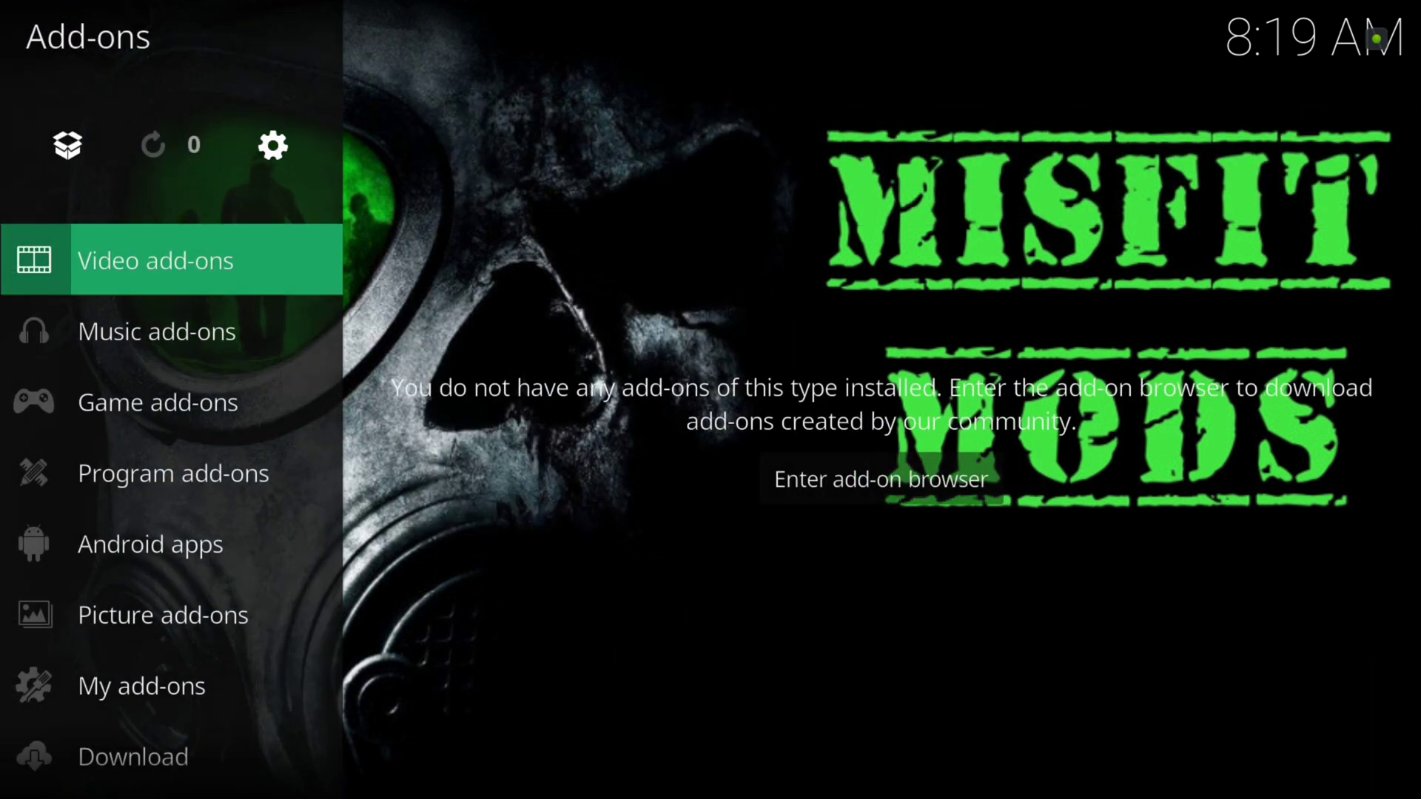
key(Down)
key(Down)
key(Down)
key(Down)
key(Down)
key(Down)
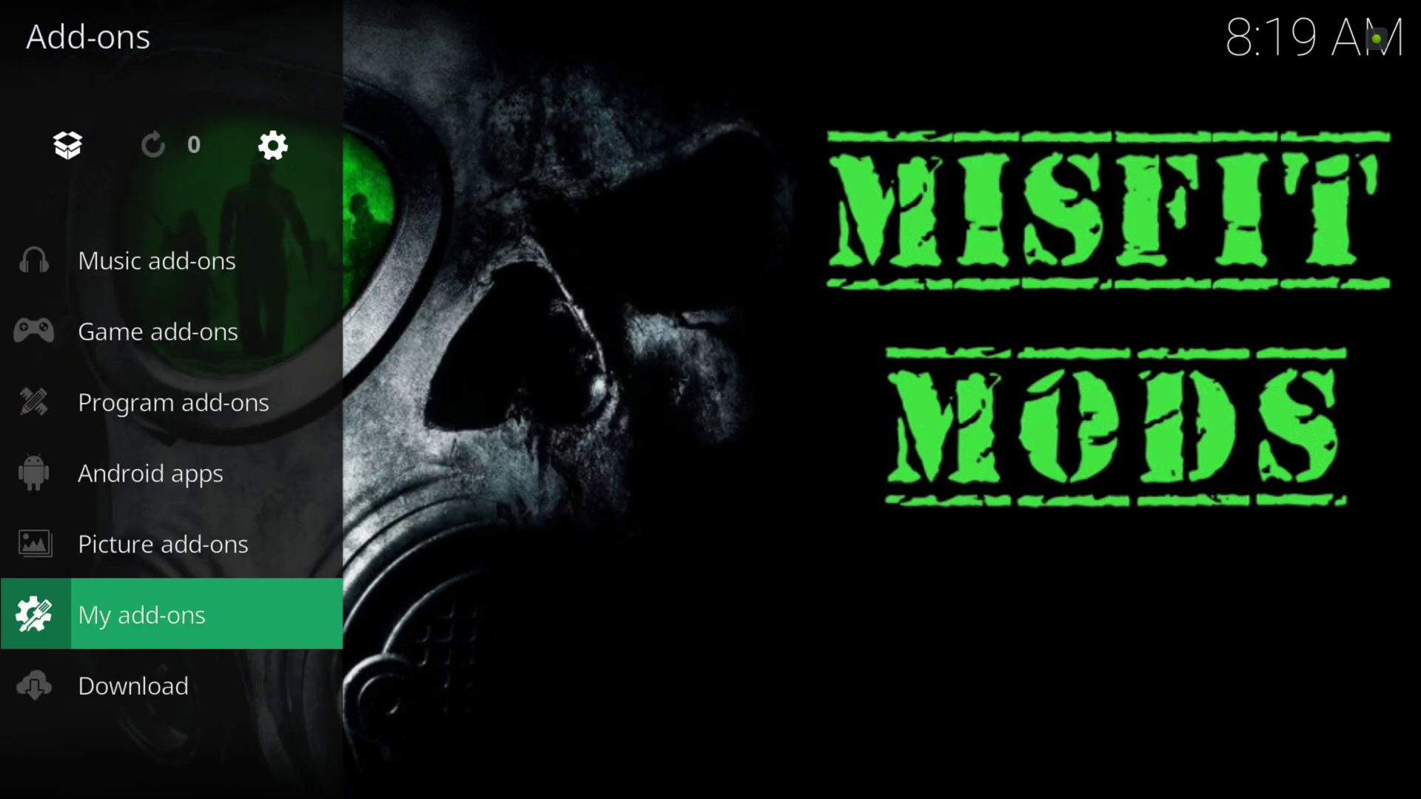
key(Return)
key(Down)
key(Down)
key(Down)
key(Down)
key(Down)
key(Down)
key(Down)
key(Down)
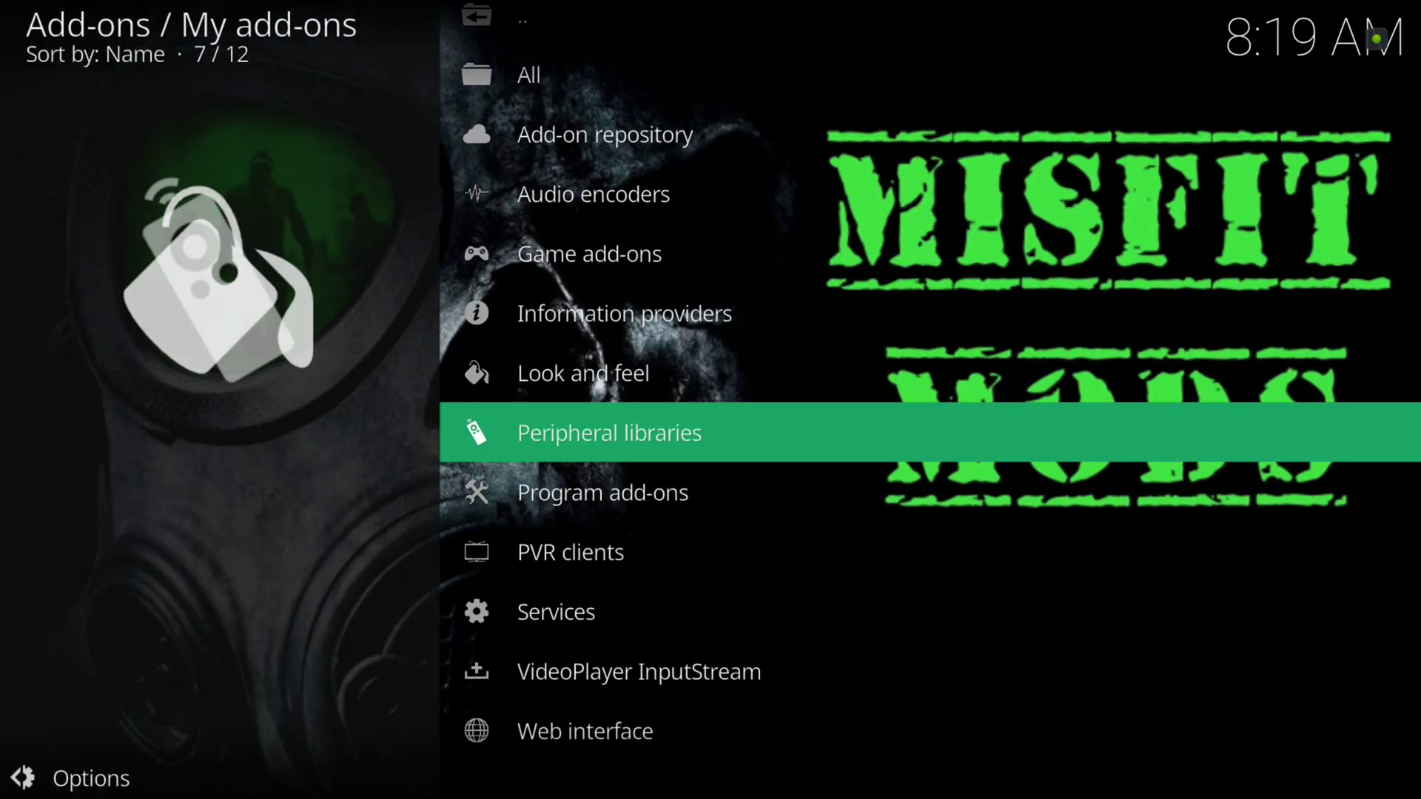
key(Down)
key(Down)
key(Down)
key(Return)
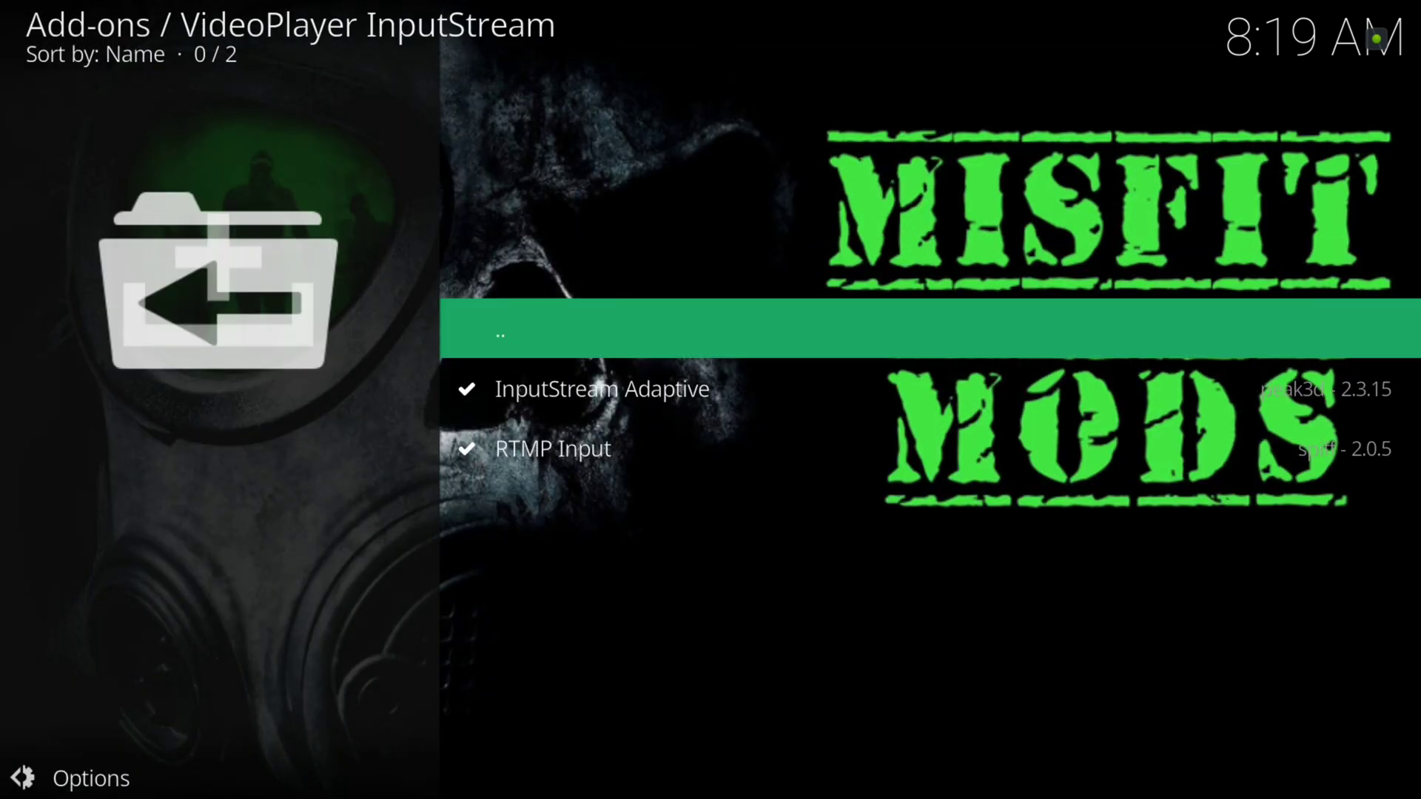
key(Down)
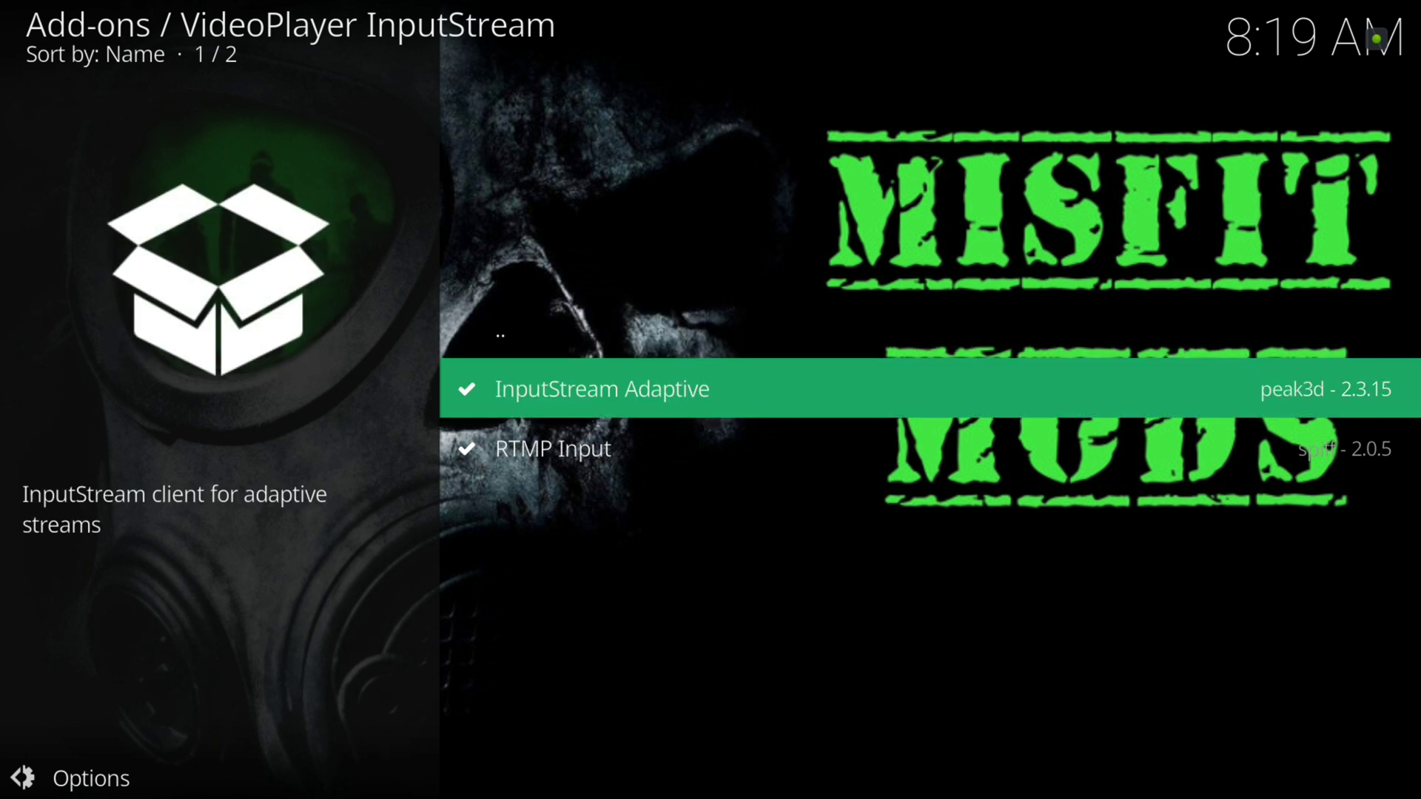
key(Down)
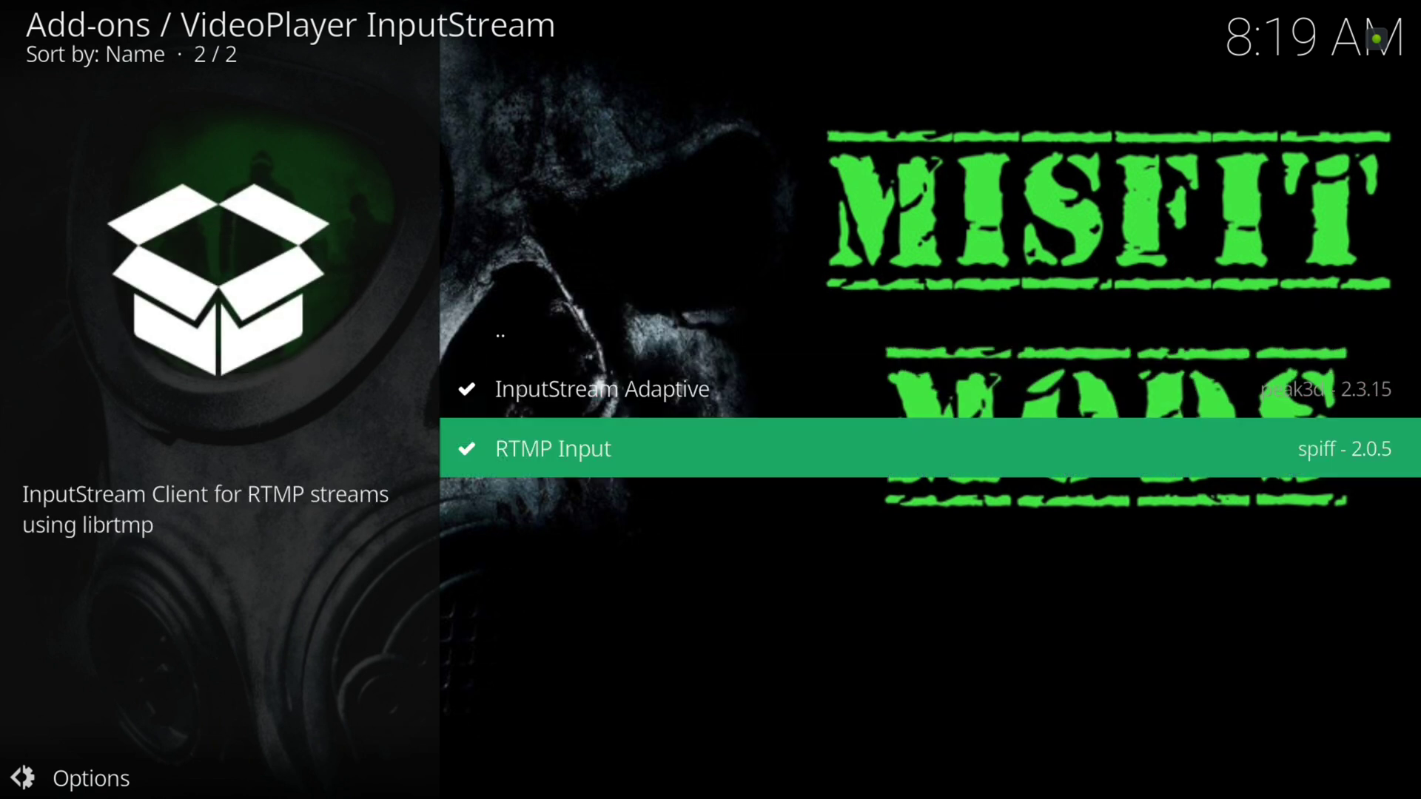
key(Up)
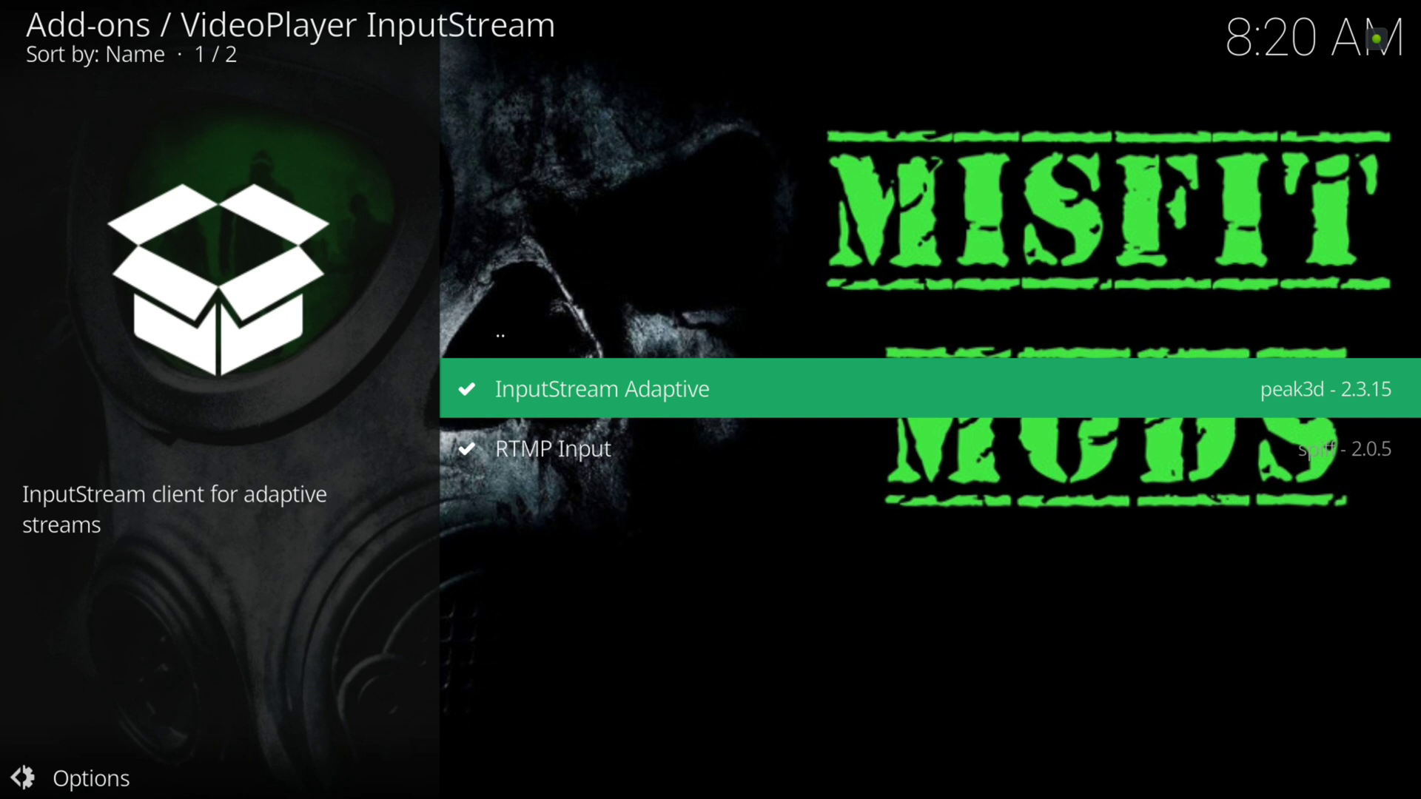
click(553, 450)
click(602, 390)
- Go back to the Add-ons overview and open PVR clients to view PVR IPTV Simple Client
key(BackSpace)
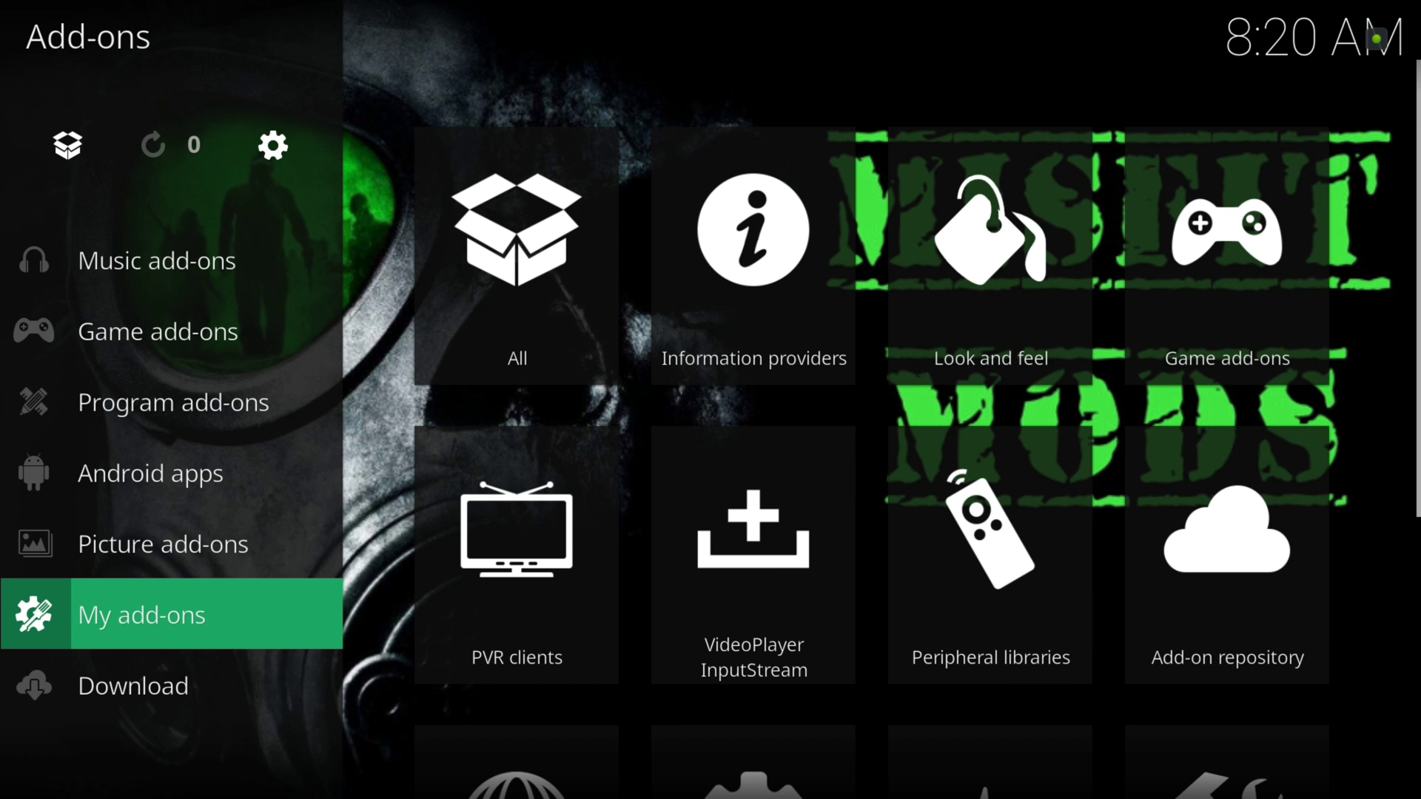
key(Right)
key(Down)
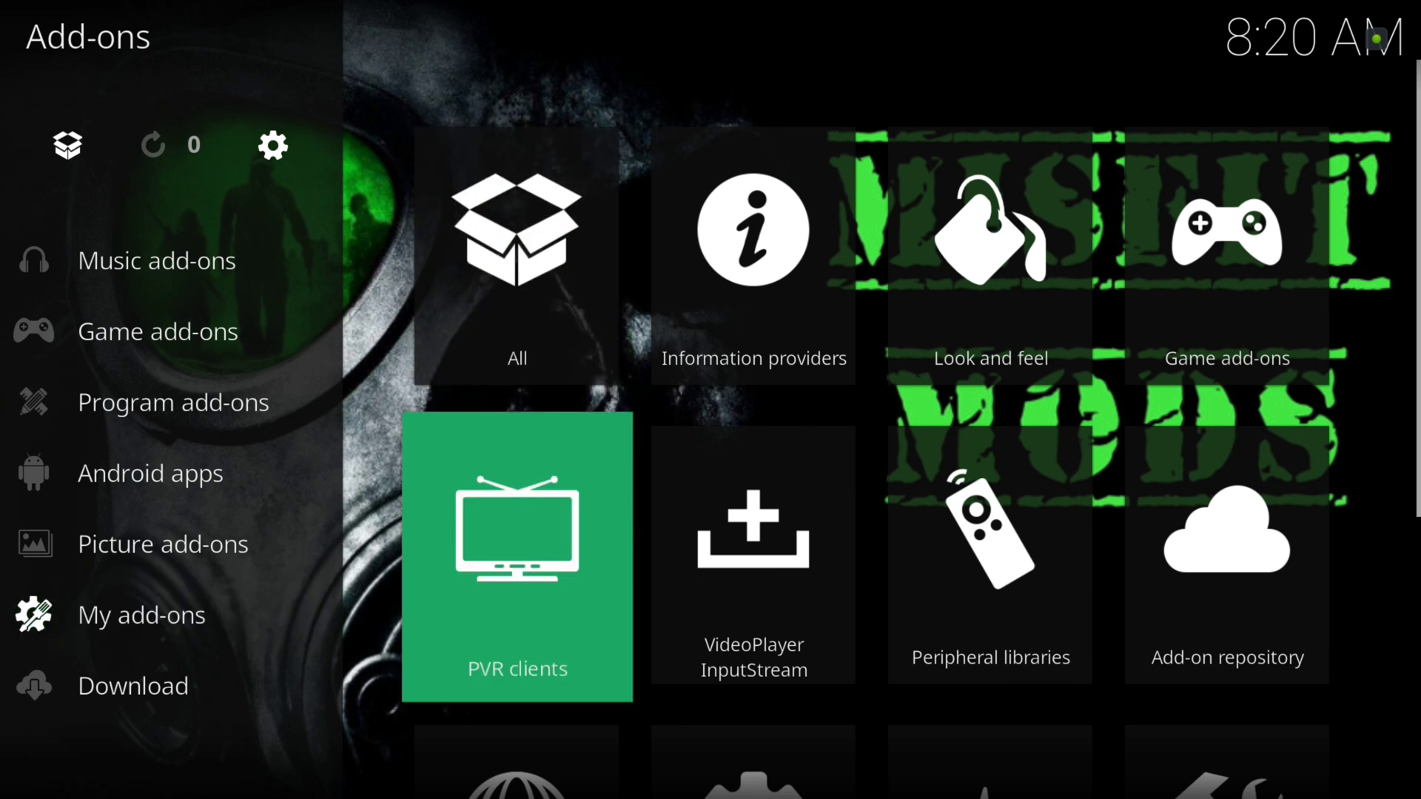
key(Return)
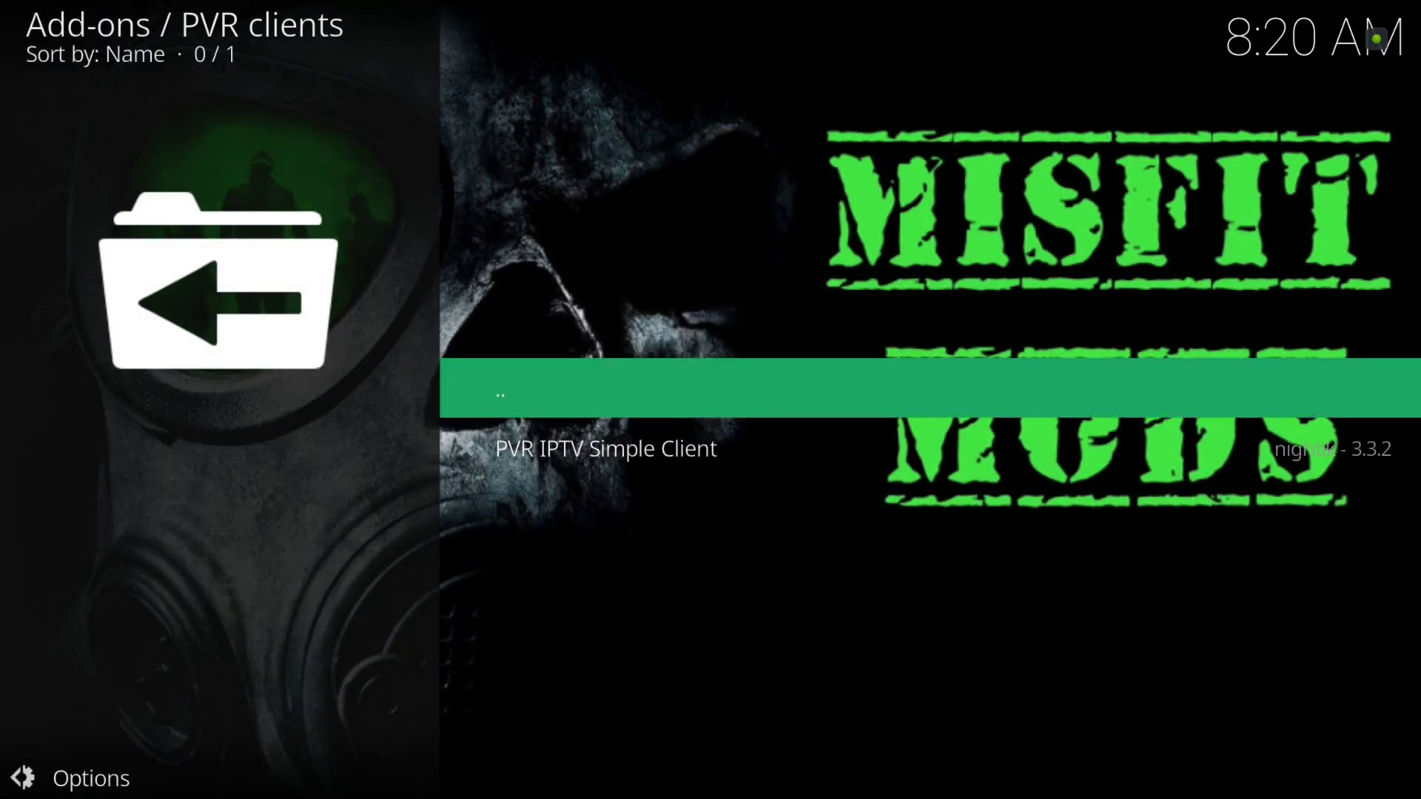
key(Down)
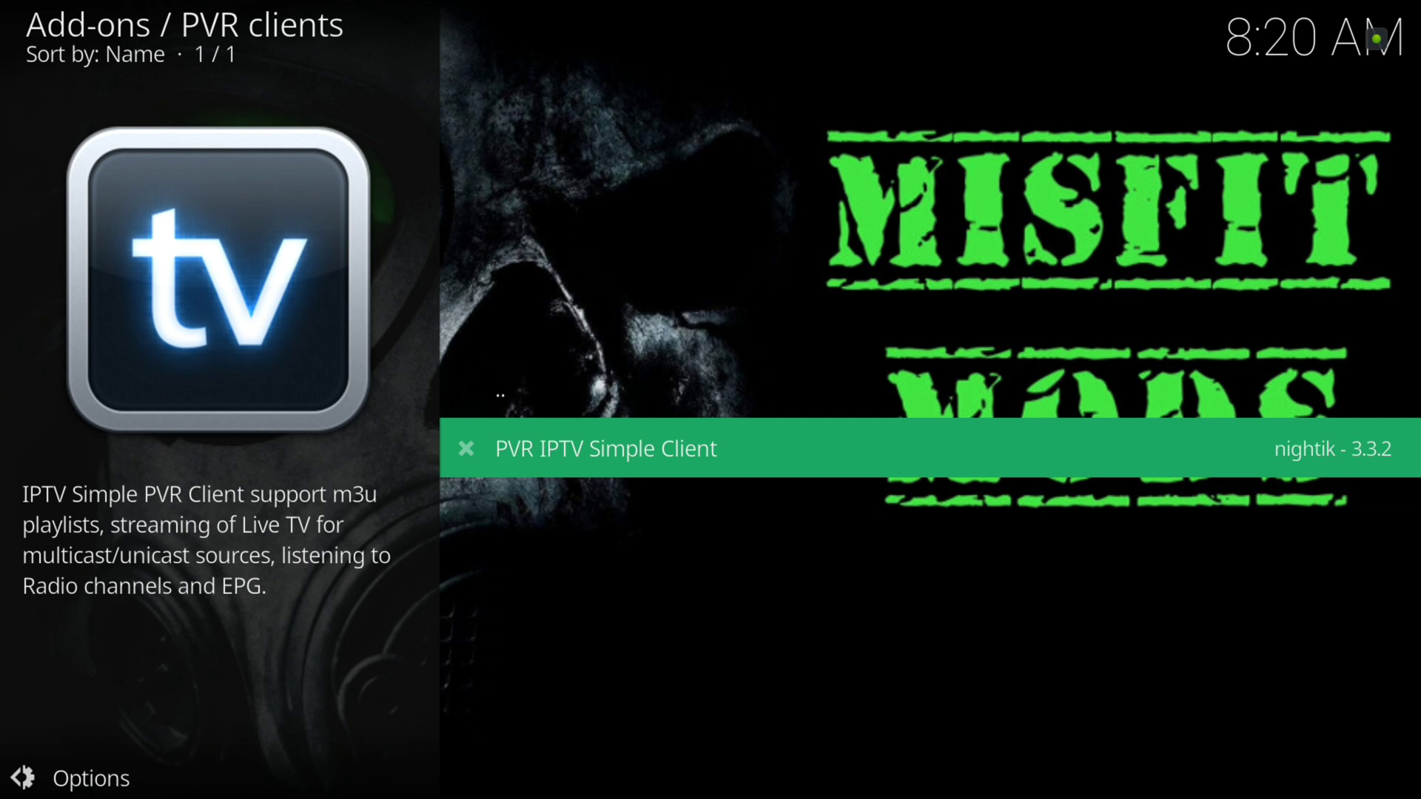
- Open the Misfit Mods Wizard's builds list under Program add-ons
key(BackSpace)
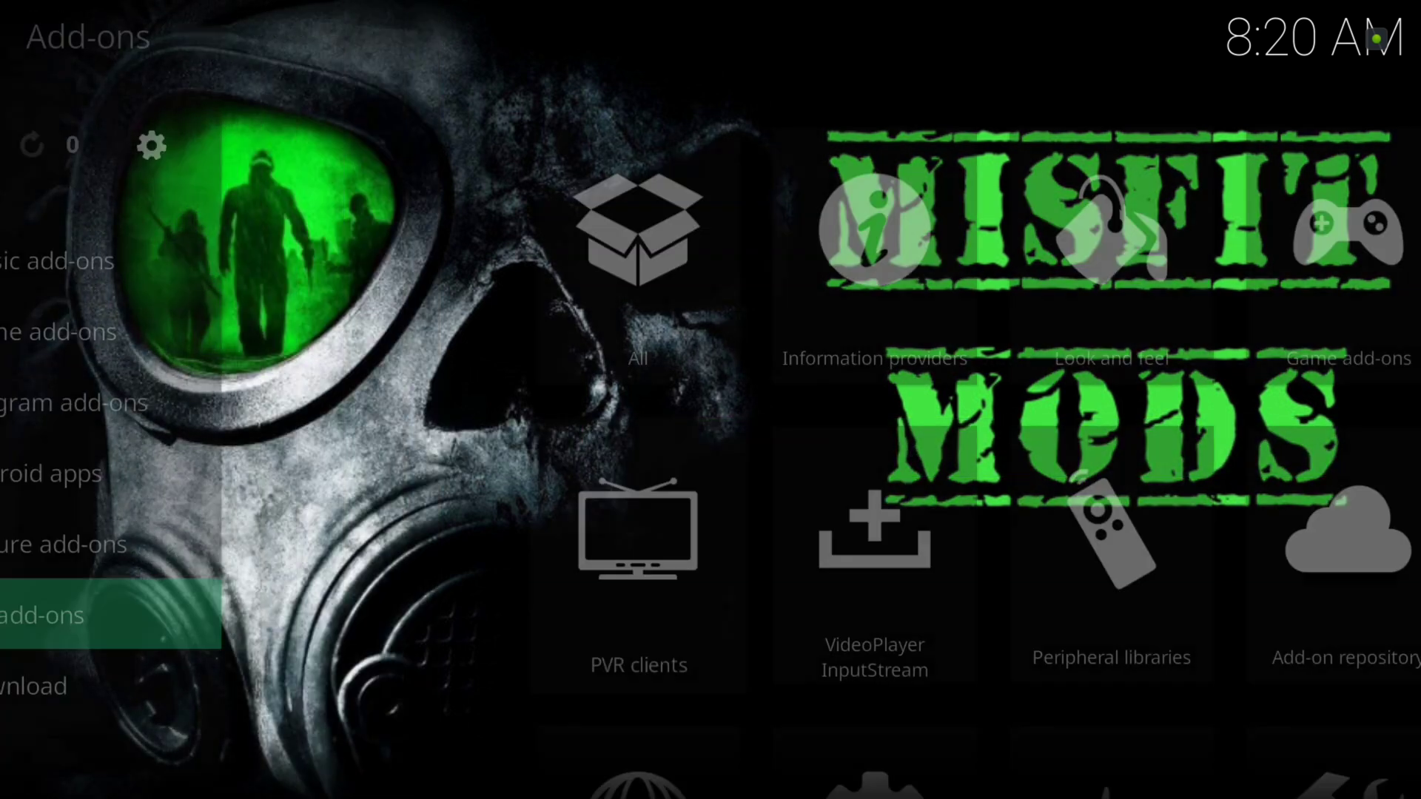
key(Up)
key(Up)
key(Up)
key(Up)
key(Up)
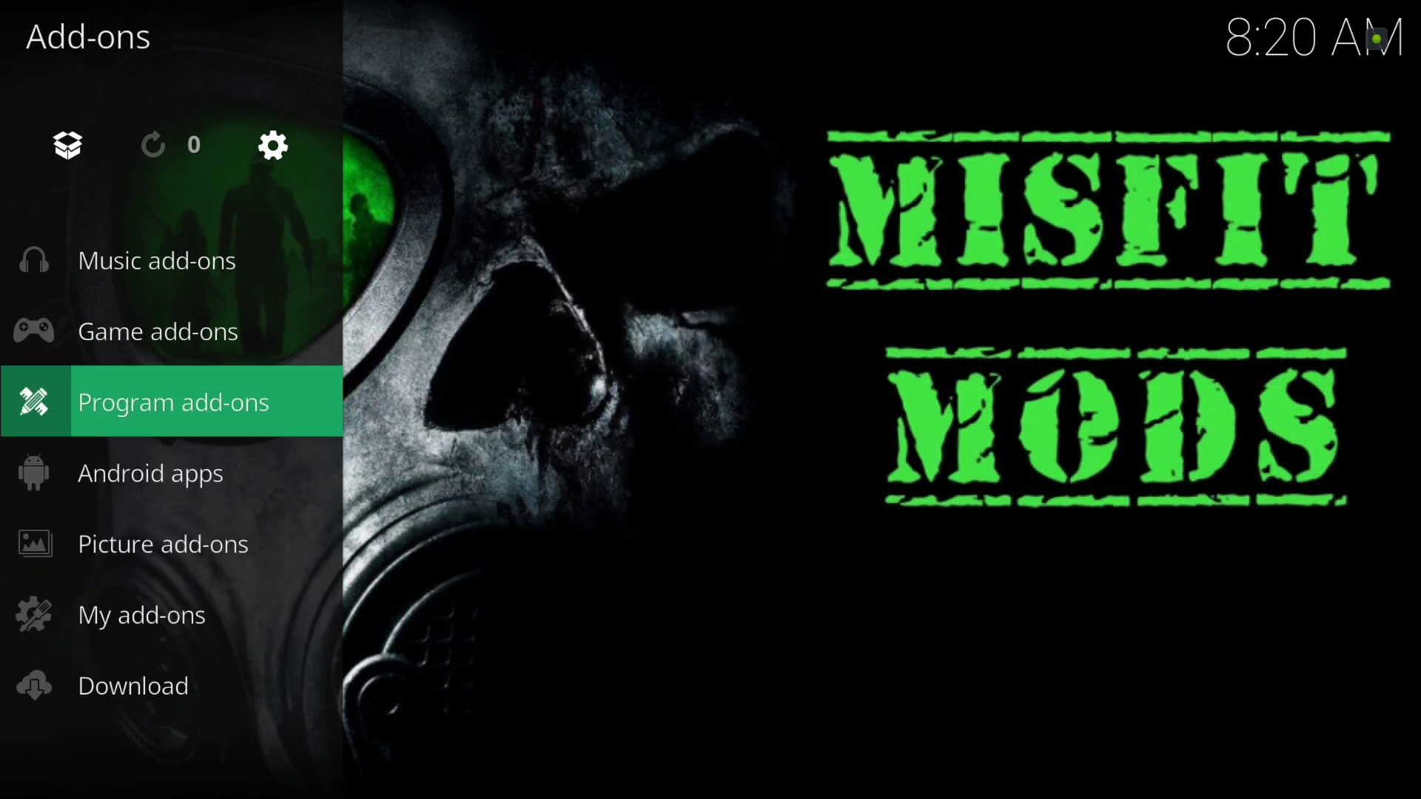
key(Up)
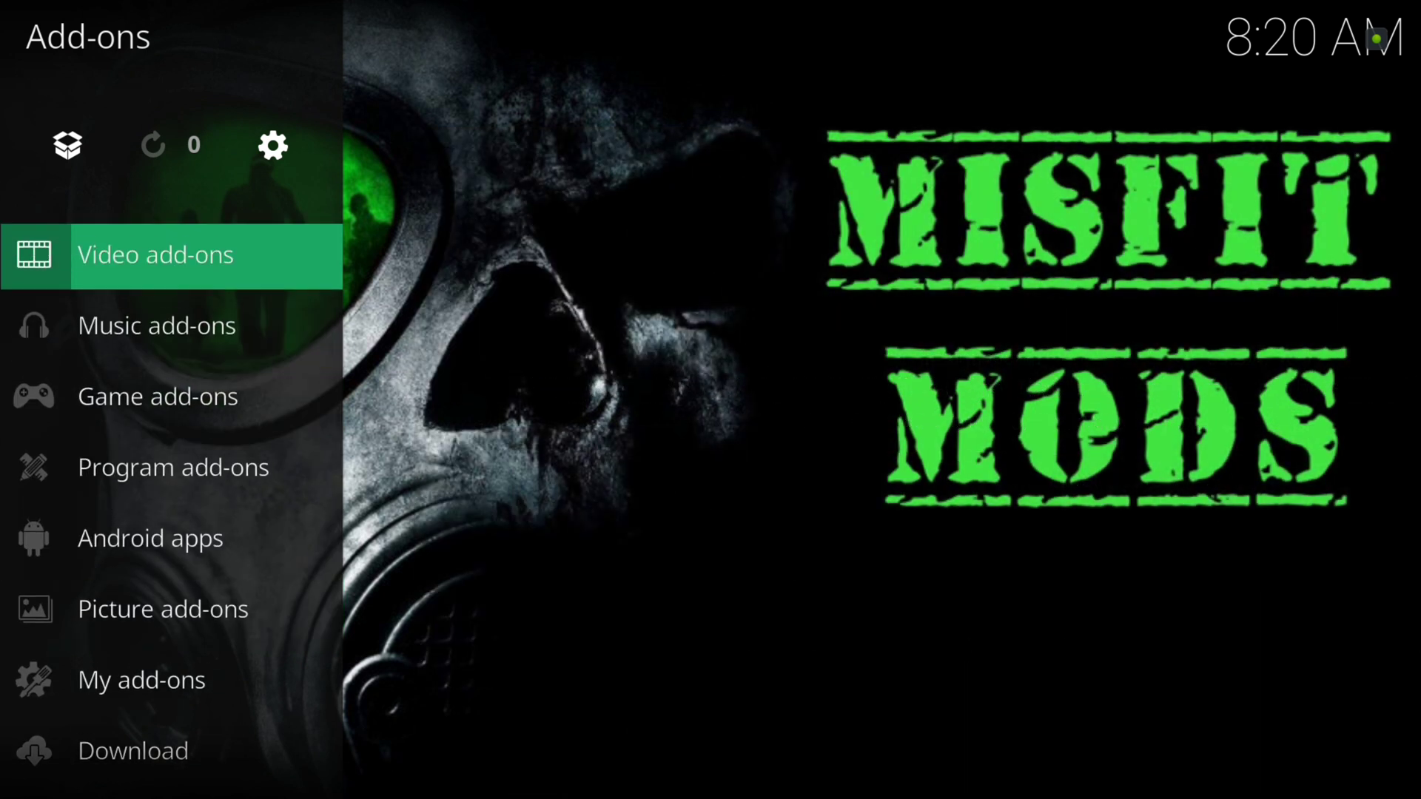
key(Up)
key(Down)
key(Down)
key(Down)
key(Down)
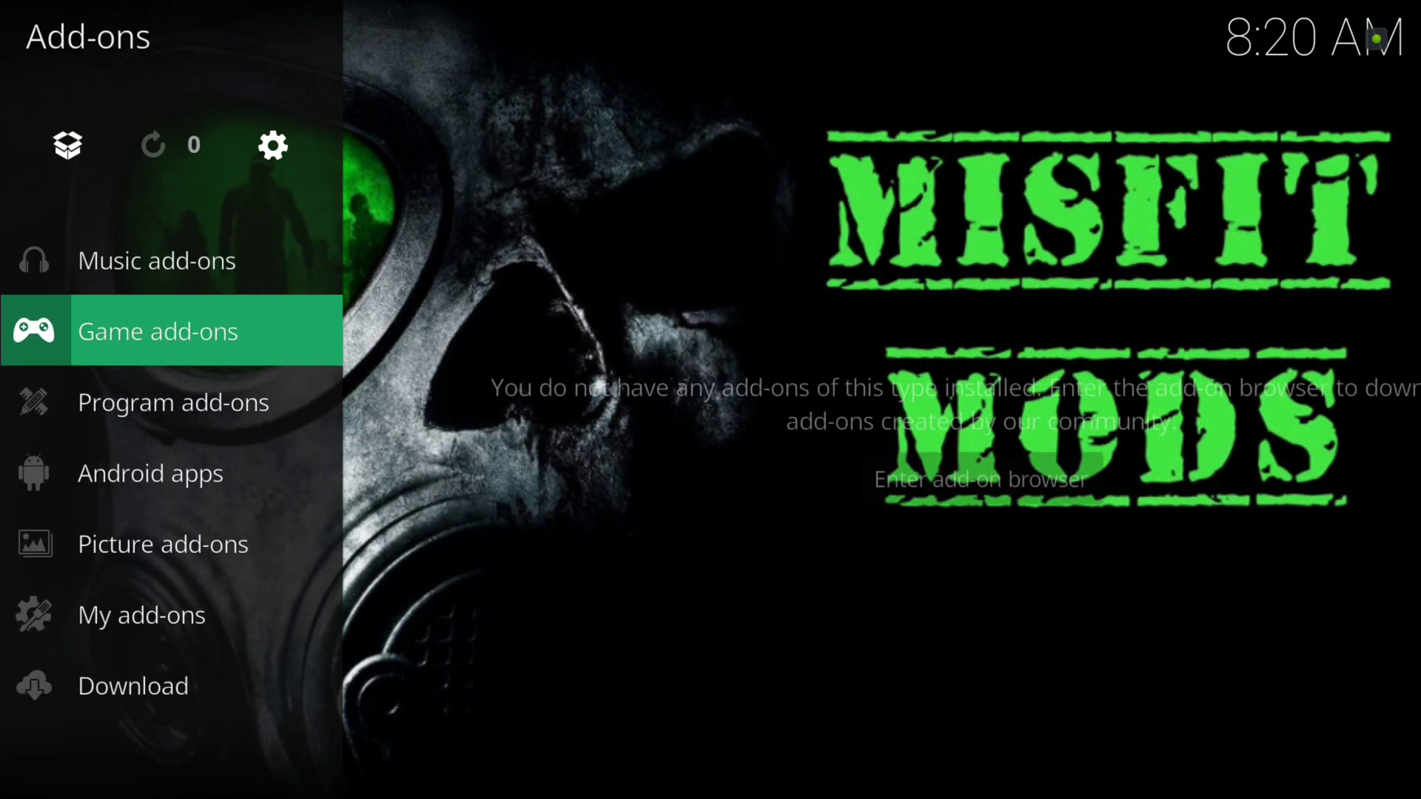
key(Right)
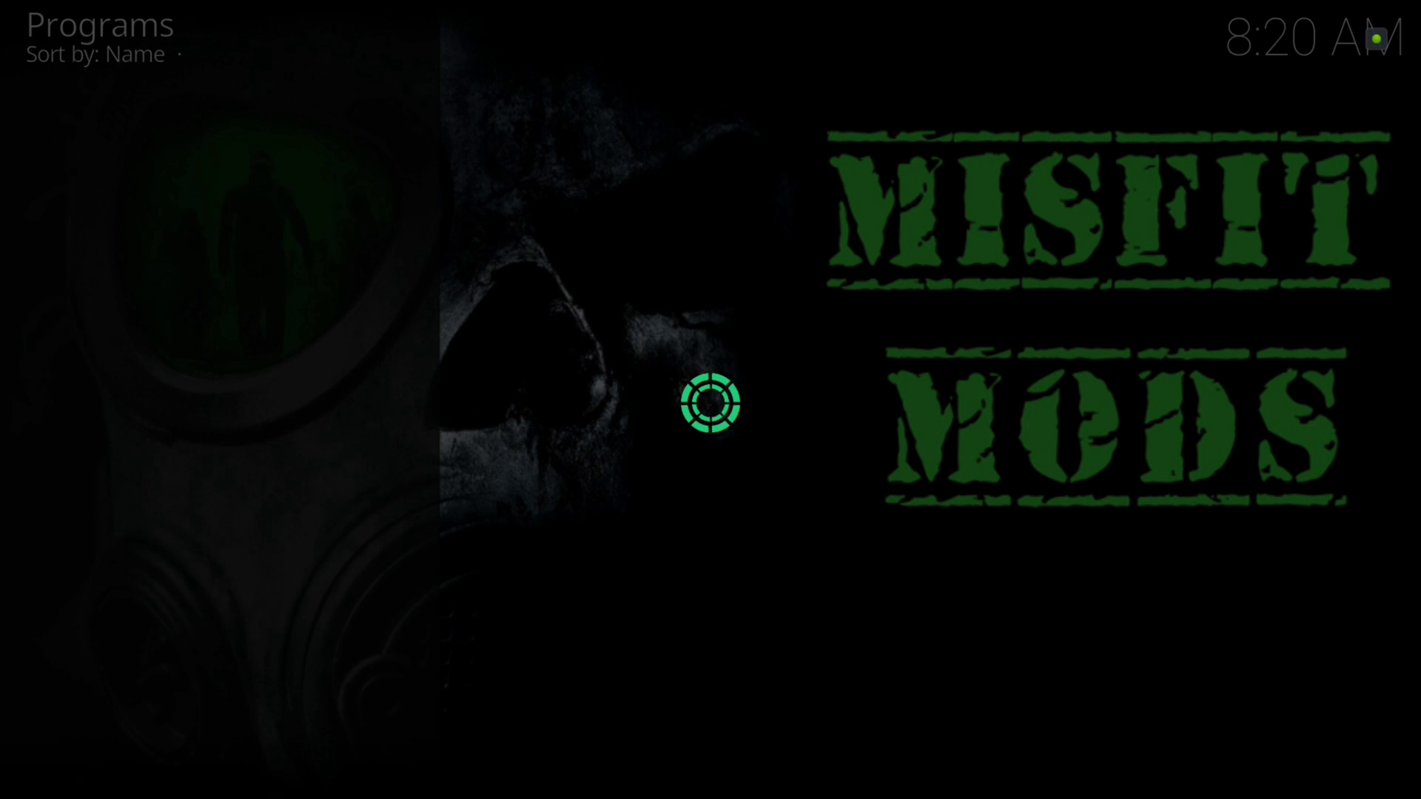
key(Return)
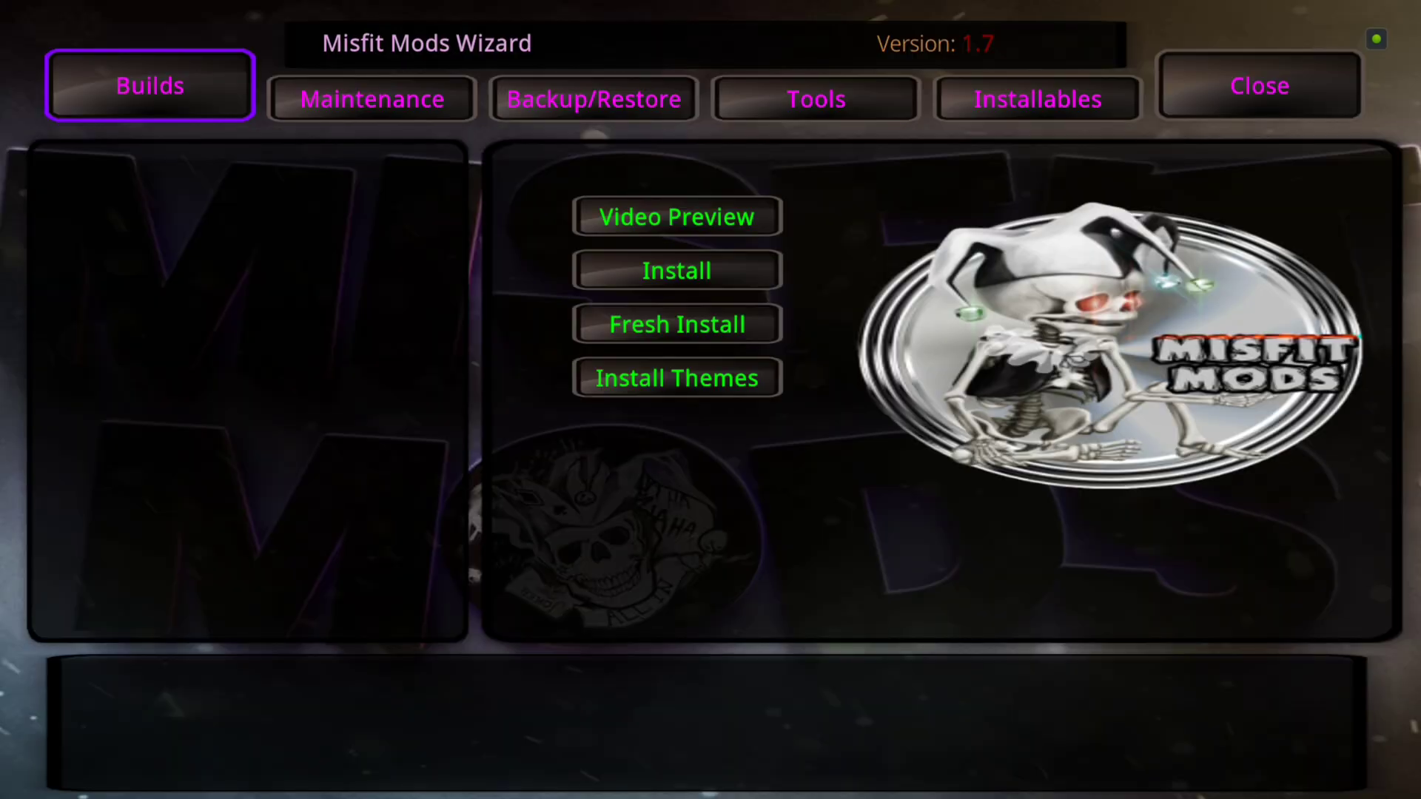
- Install the Asylum build, confirming the Asylum v1.1 download and install
key(Down)
key(Down)
key(Down)
key(Down)
key(Down)
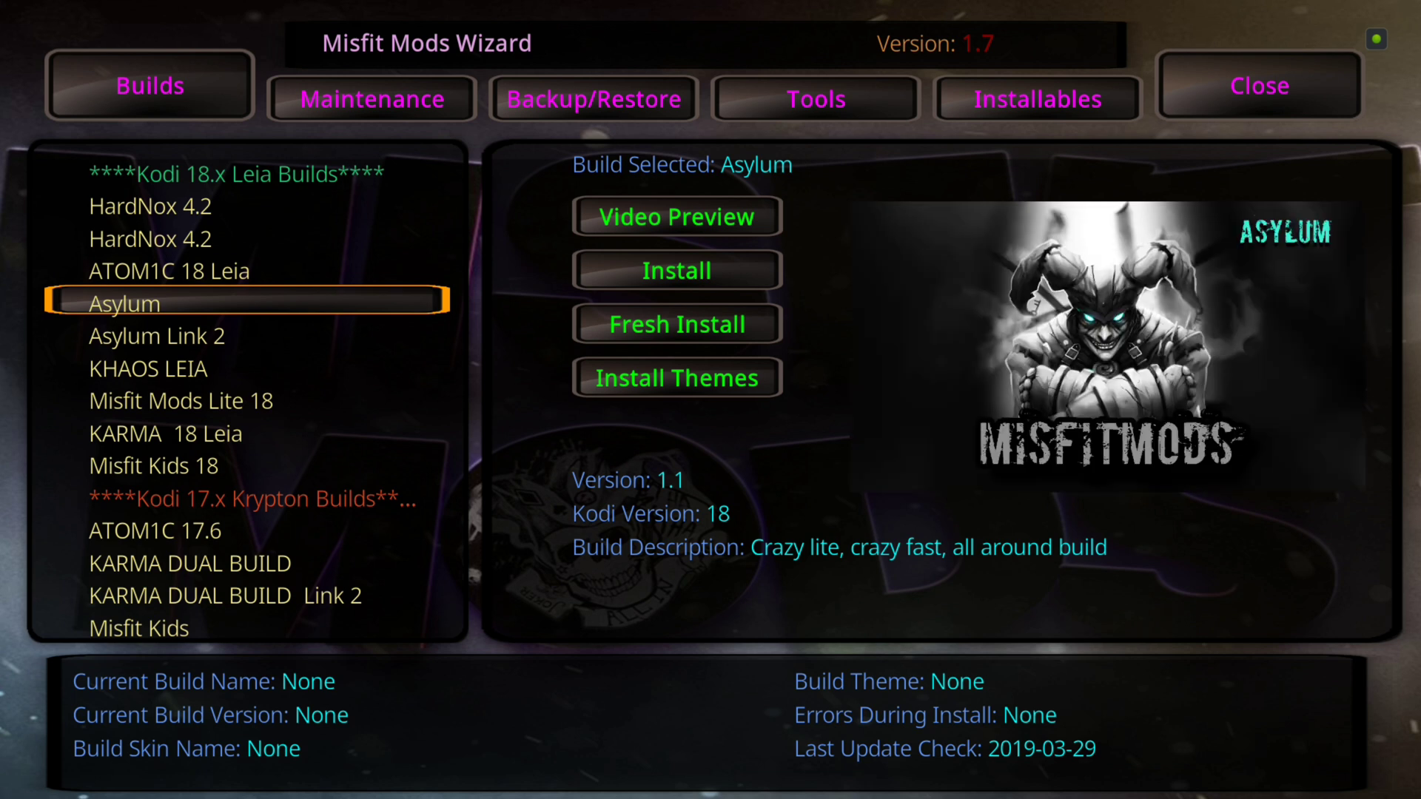
key(Right)
key(Down)
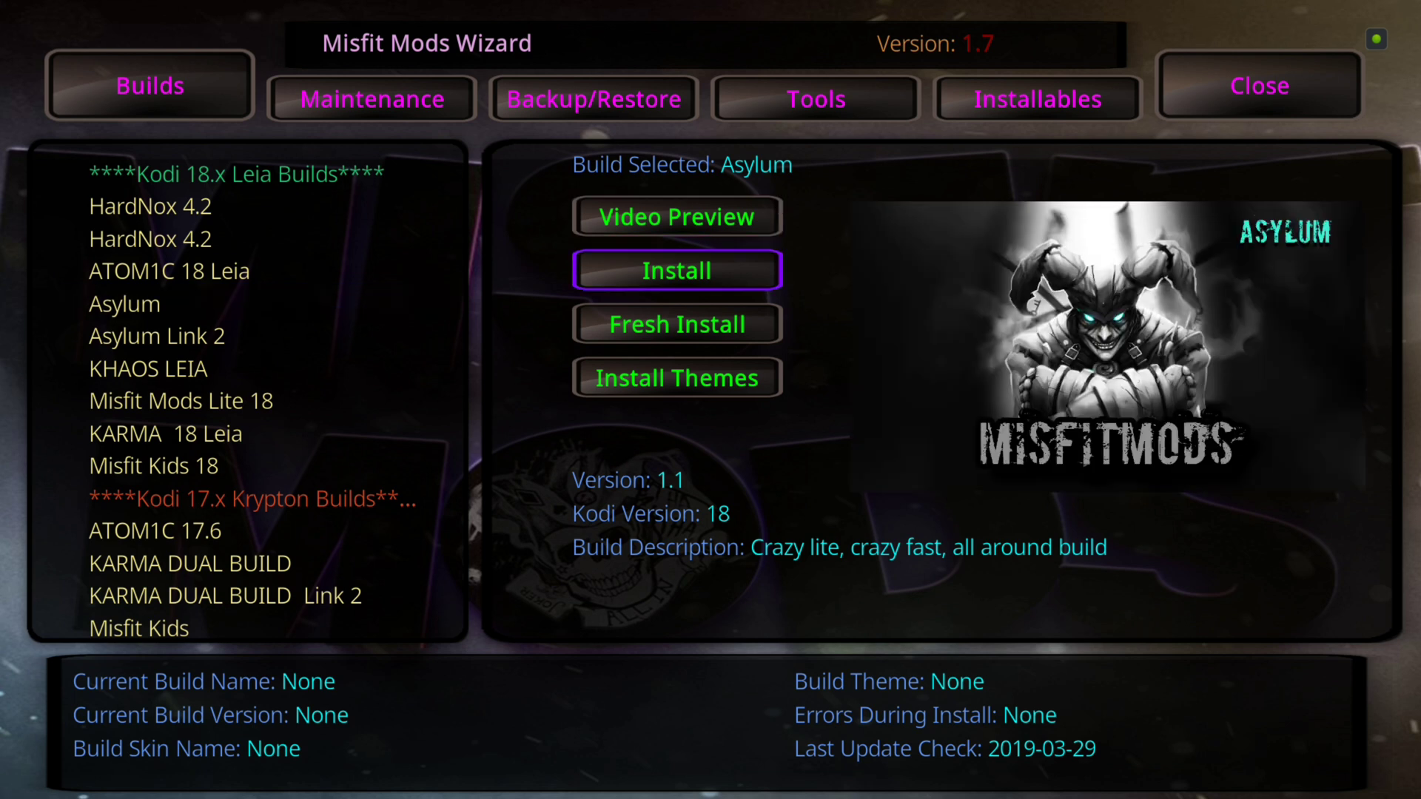
key(Return)
key(Left)
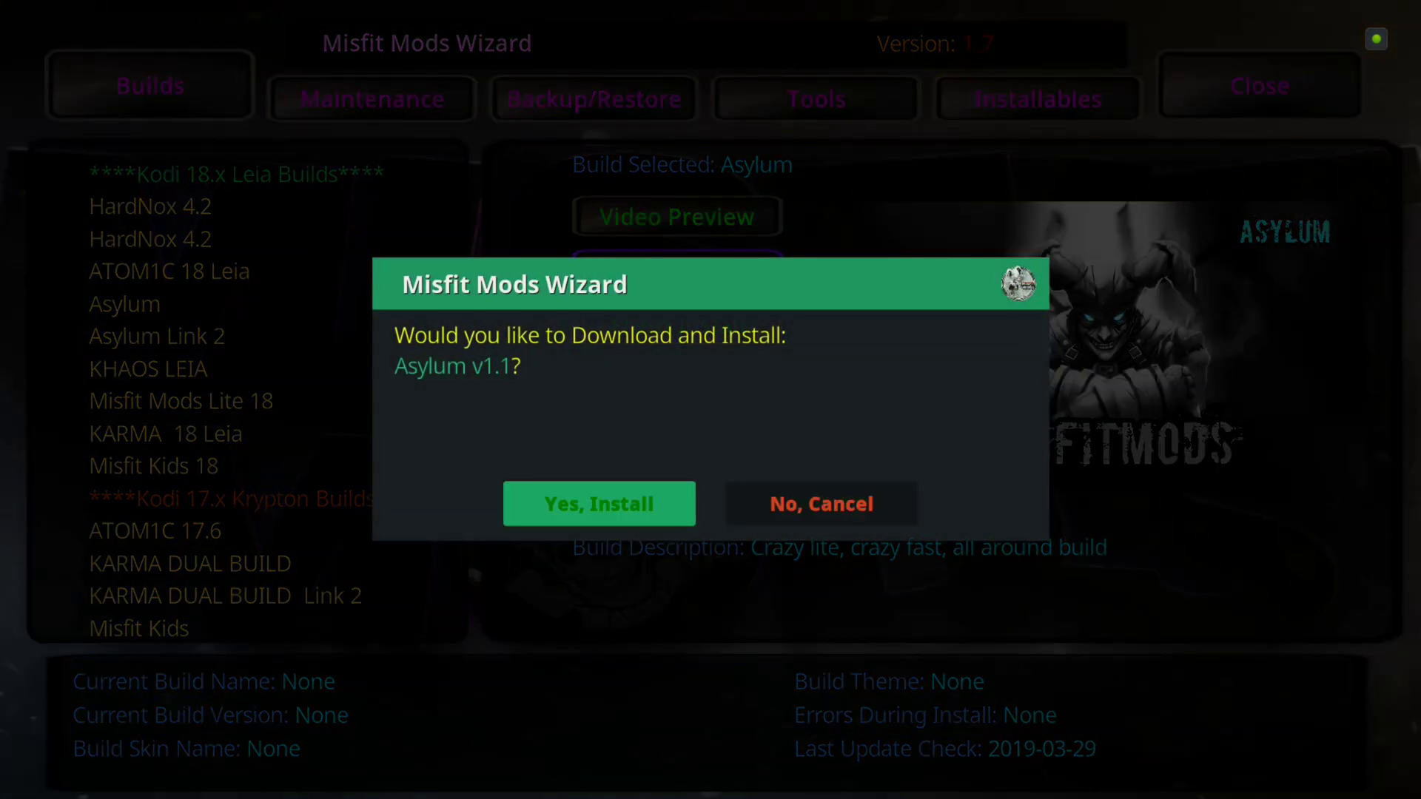
key(Return)
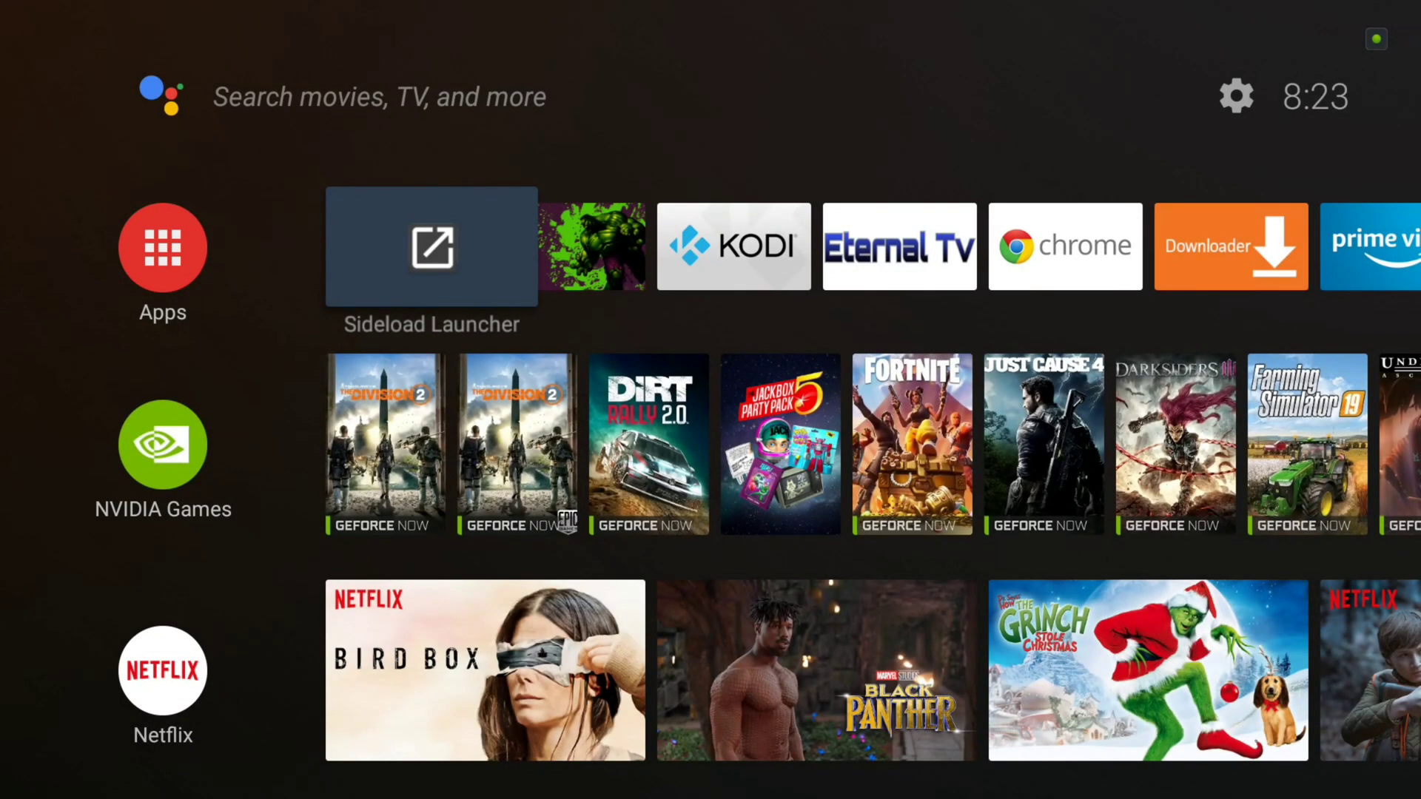
key(Return)
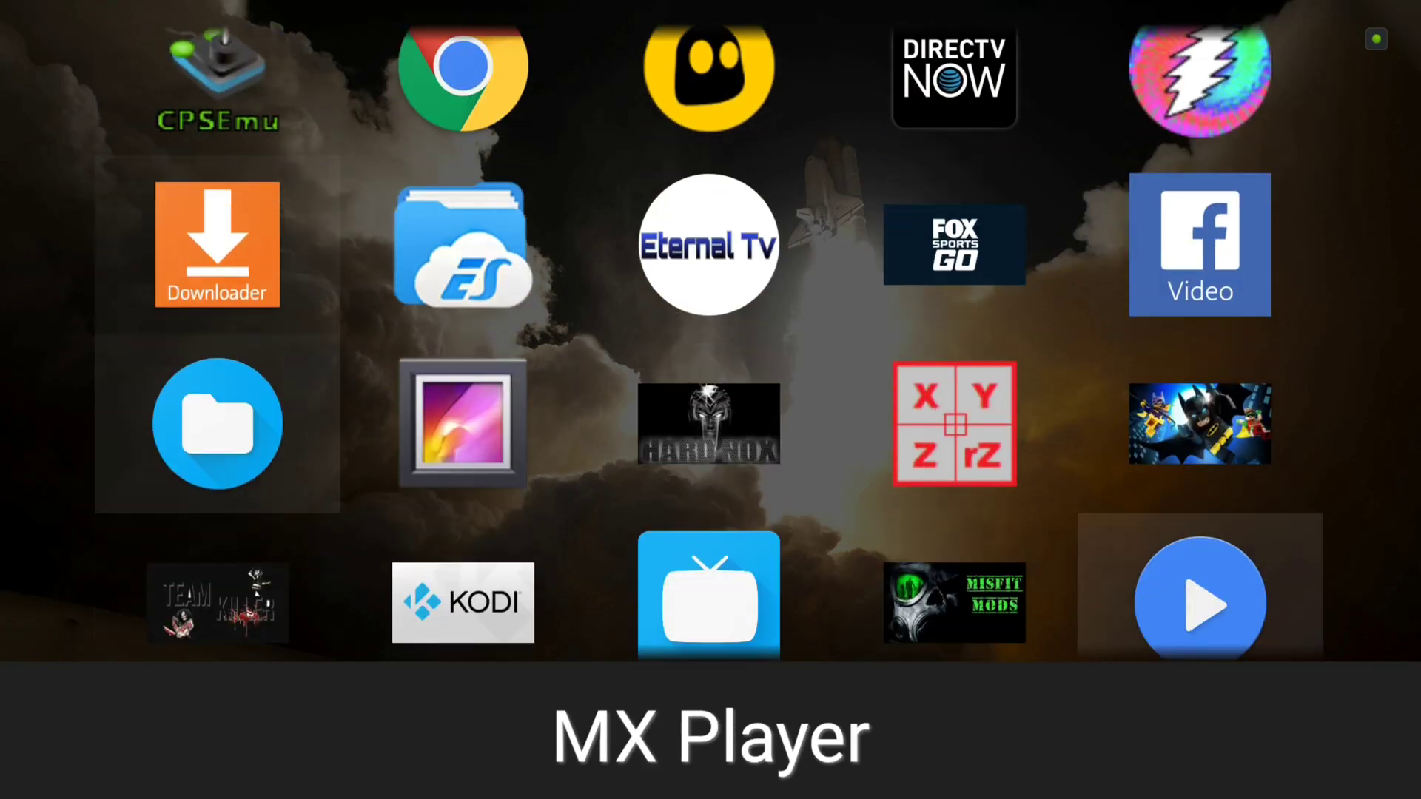
key(Left)
key(Up)
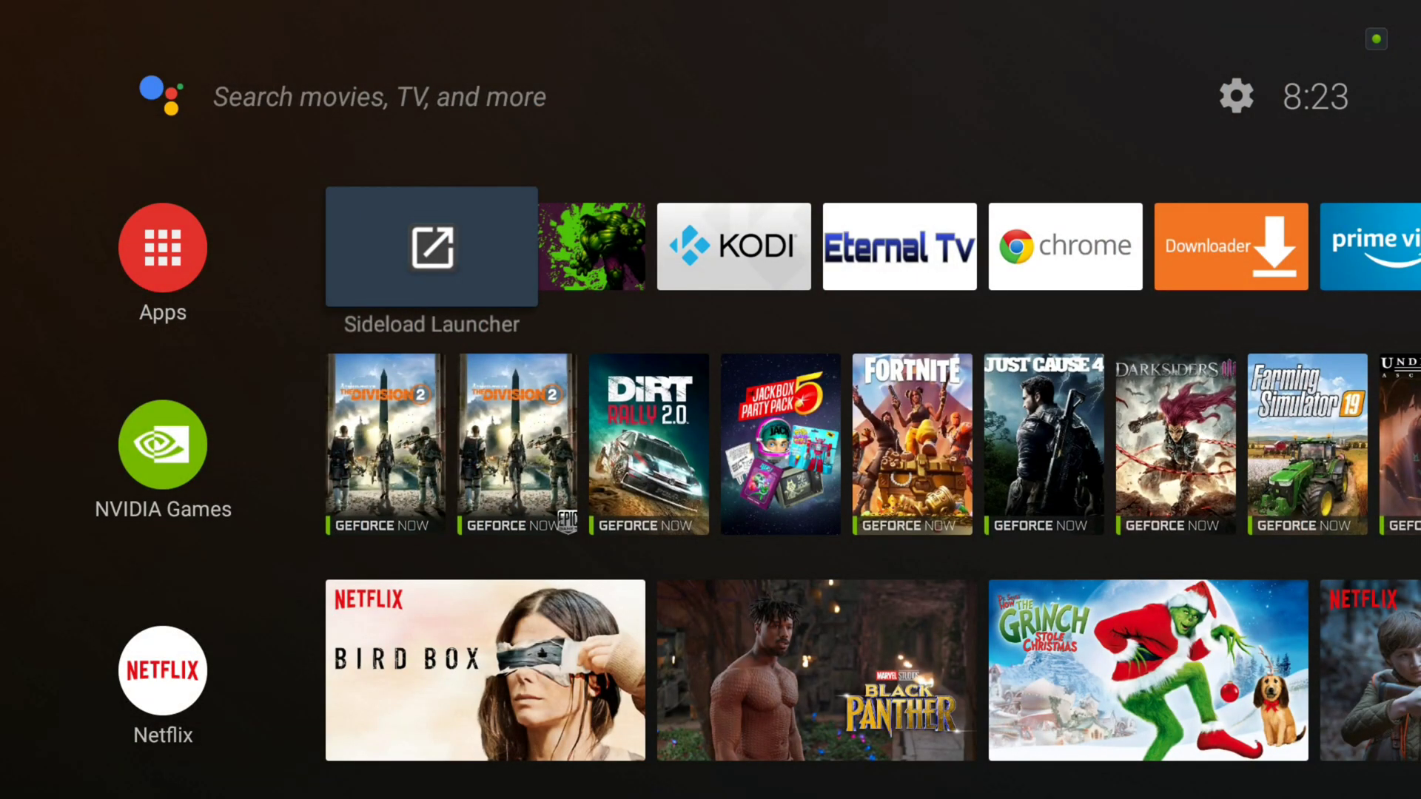
- Add MMMC 18.1 32b to the favourite apps row
key(Right)
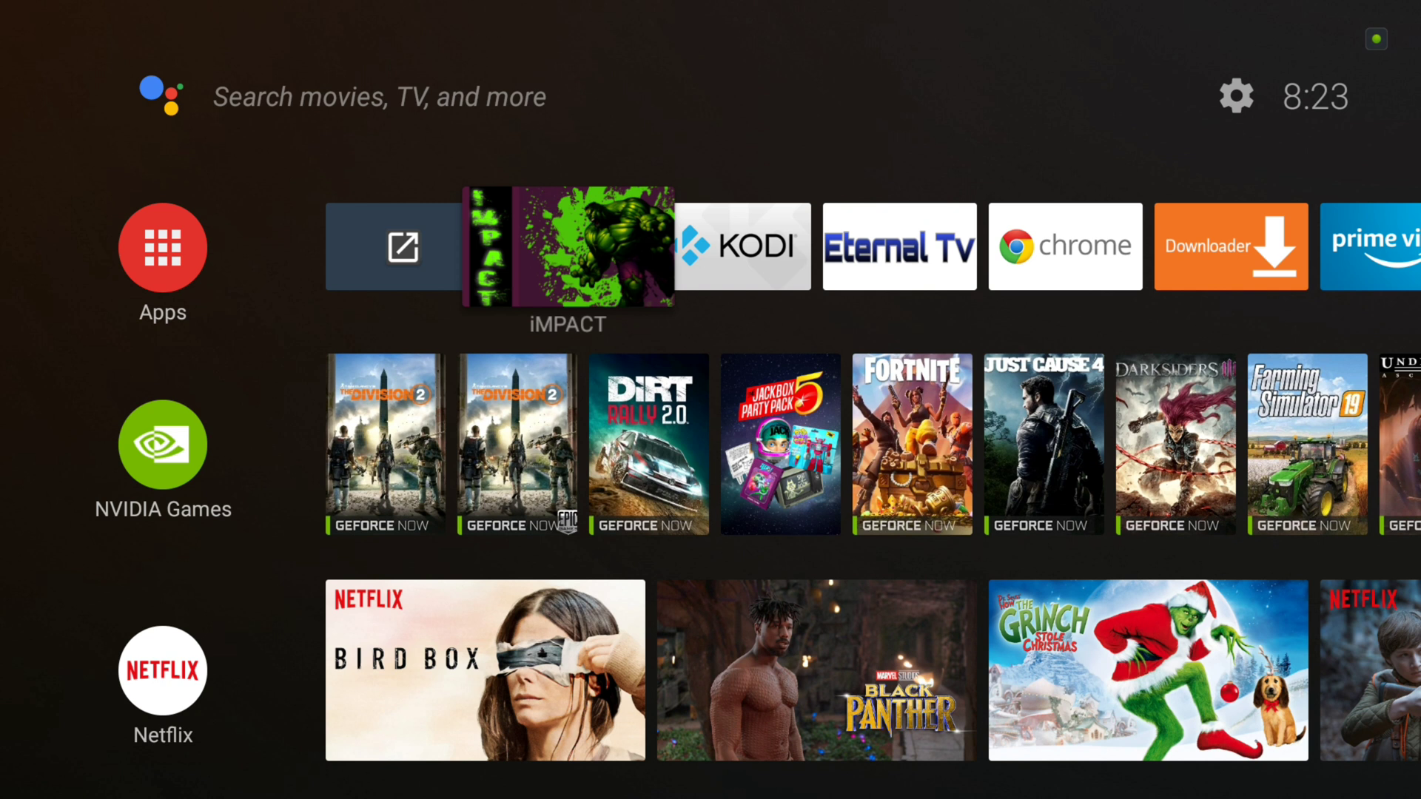
key(Right)
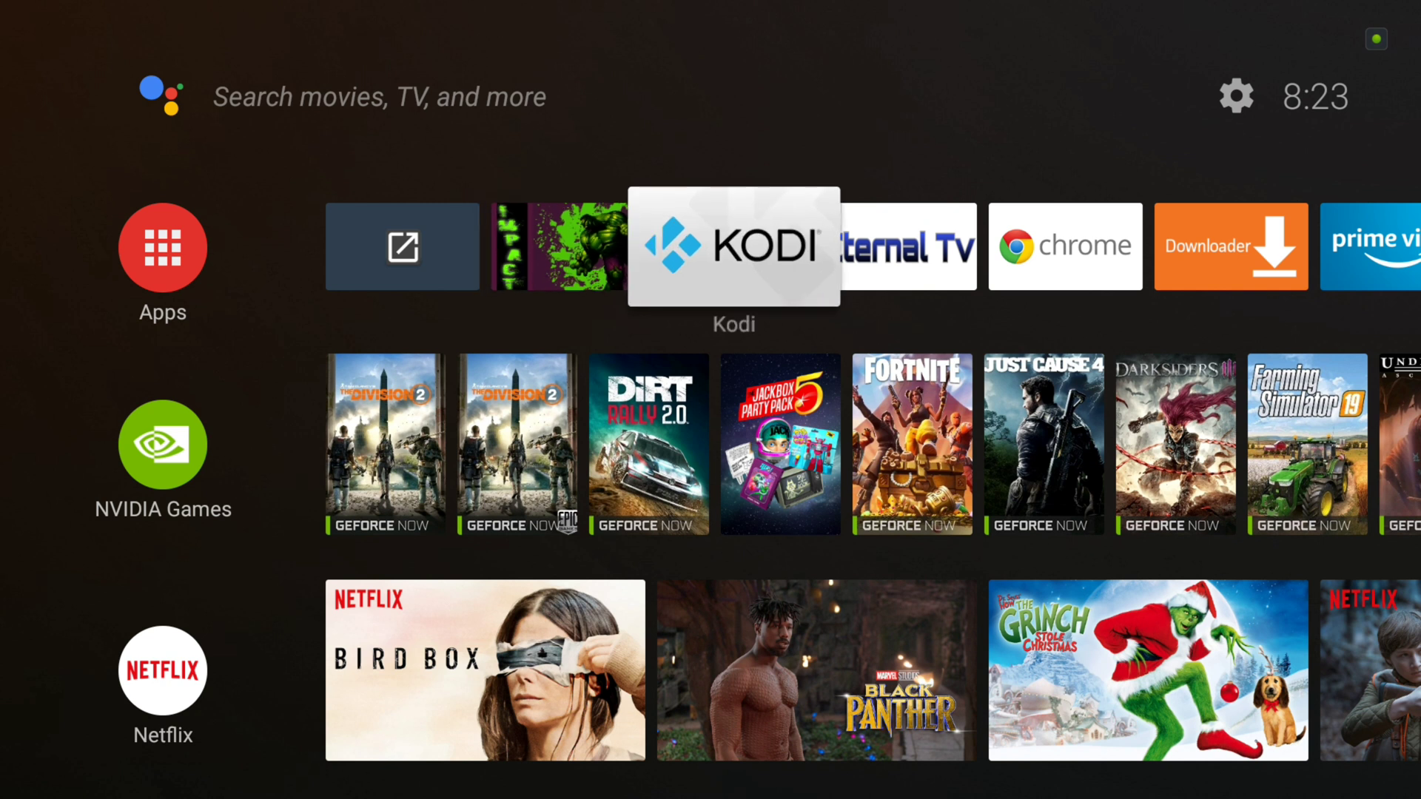
key(Right)
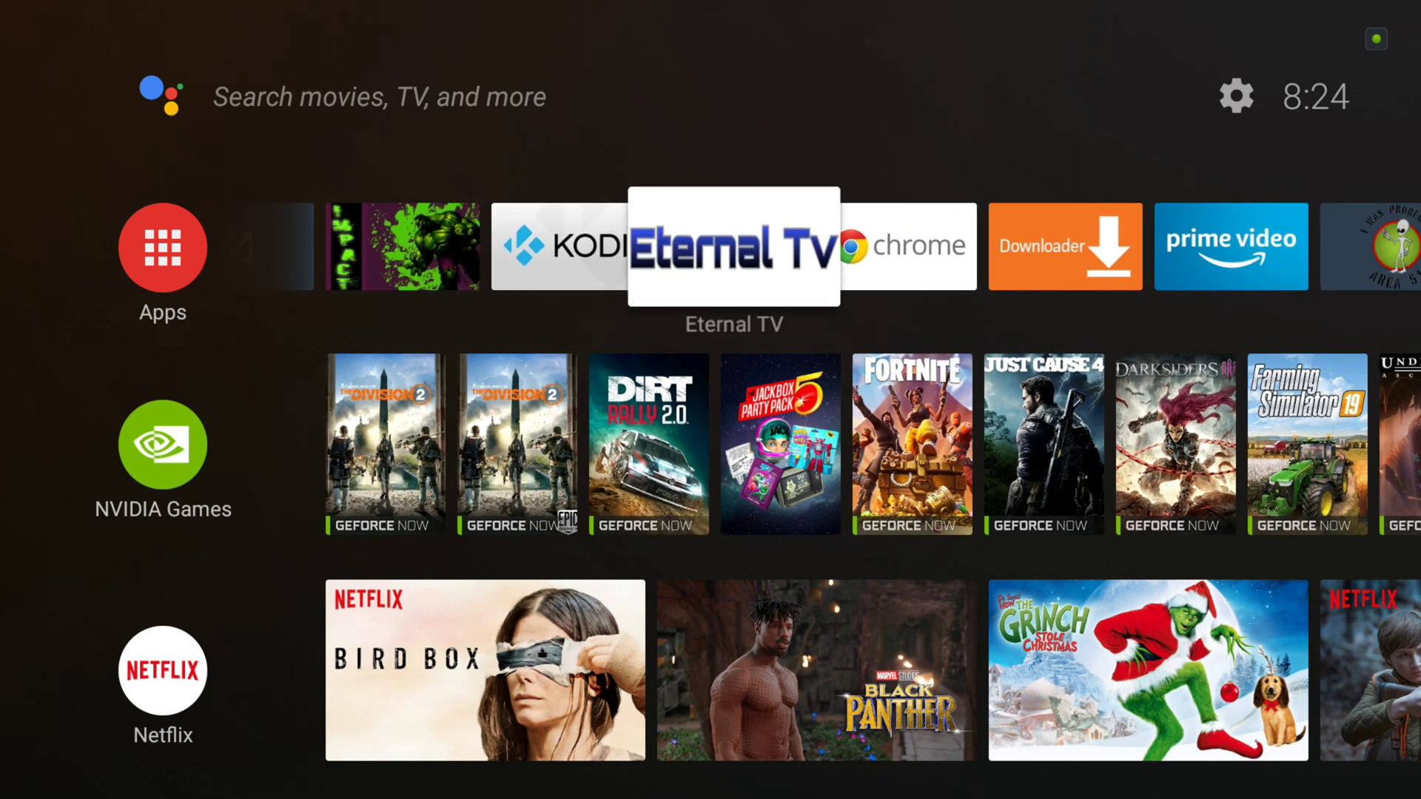
key(Right)
key(Right)
key(Right)
key(Right)
key(Right)
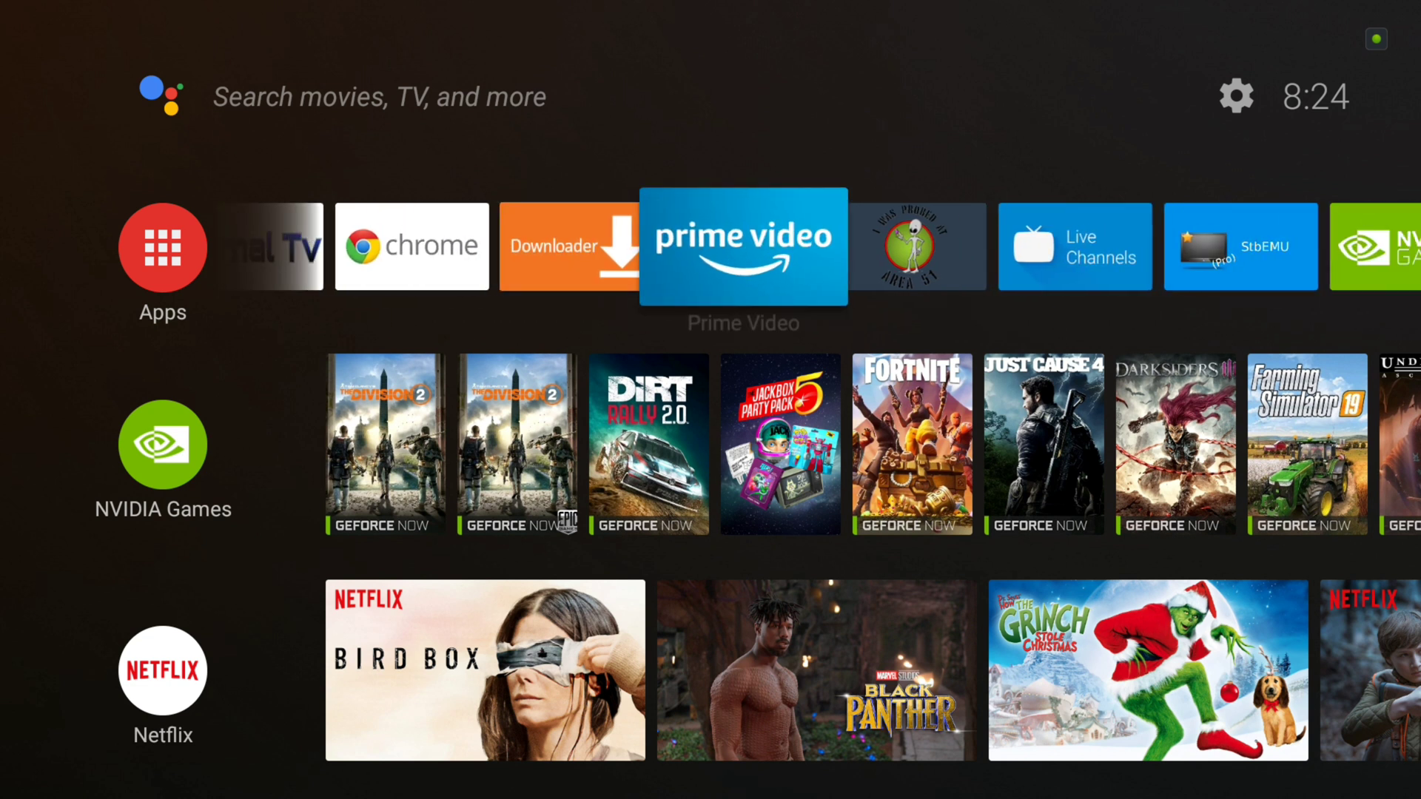
key(Left)
key(Left)
key(Left)
key(Left)
key(Left)
key(Left)
key(Left)
key(Left)
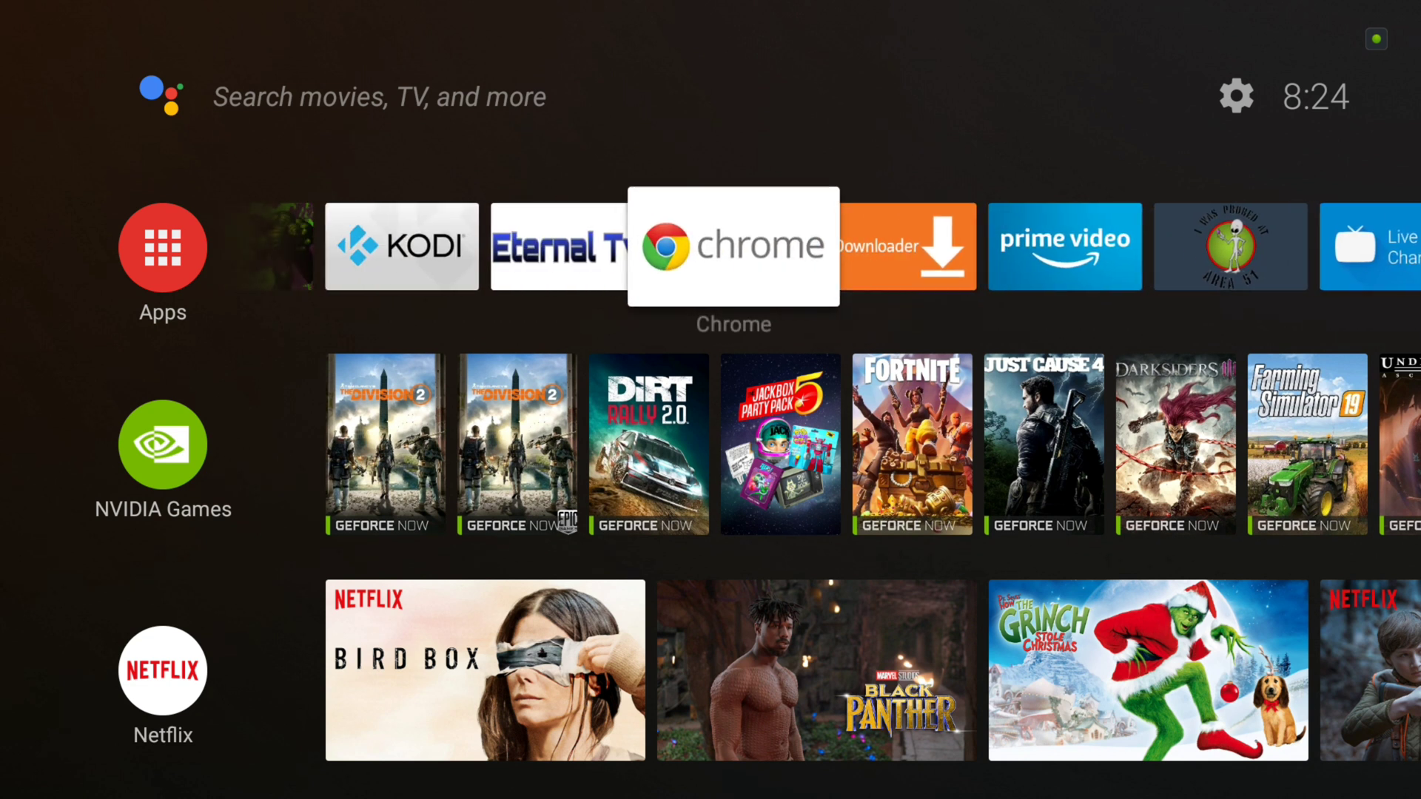
key(Right)
key(Right)
key(Right)
key(Right)
key(Right)
key(Right)
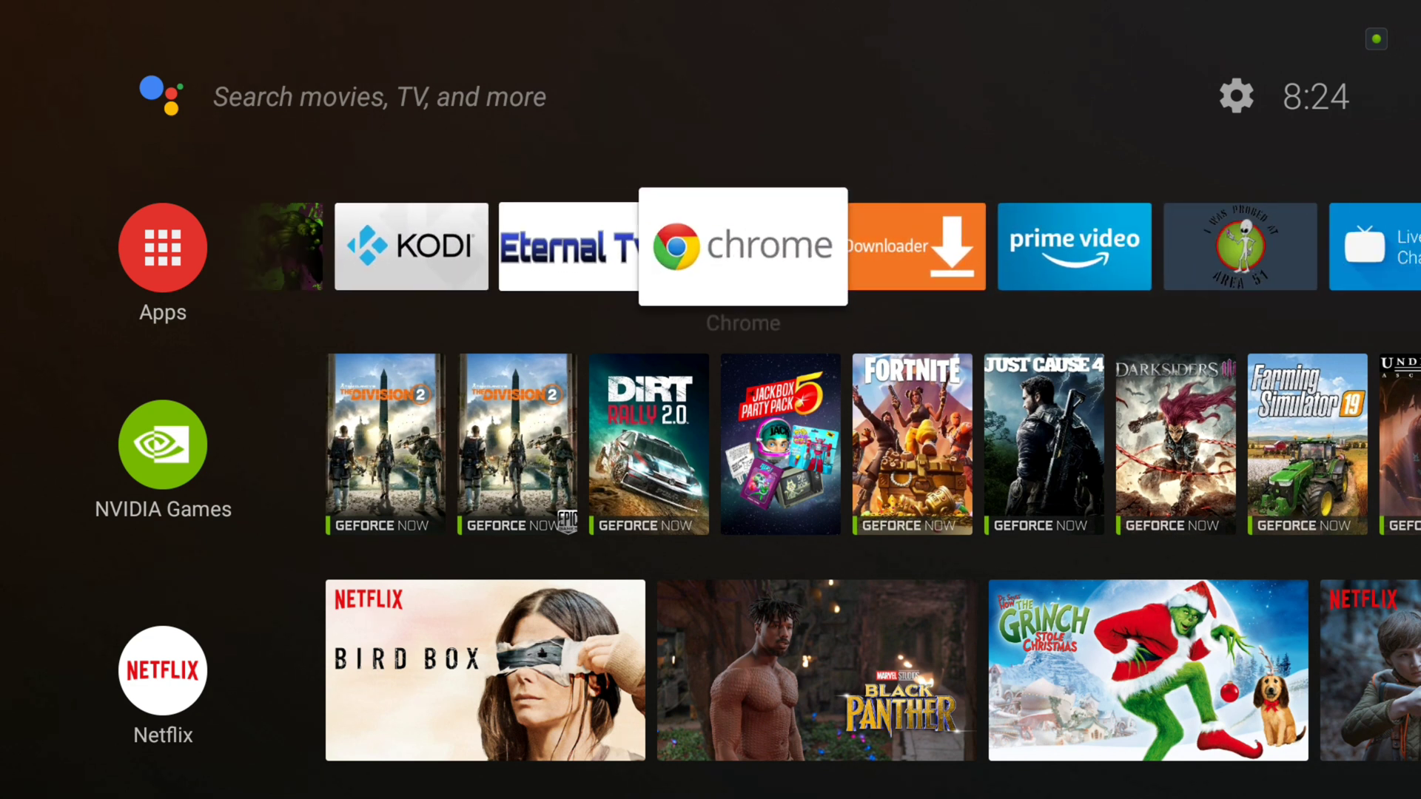
key(Right)
key(Right)
key(Right)
key(Right)
key(Right)
key(Right)
key(Right)
key(Right)
key(Right)
key(Right)
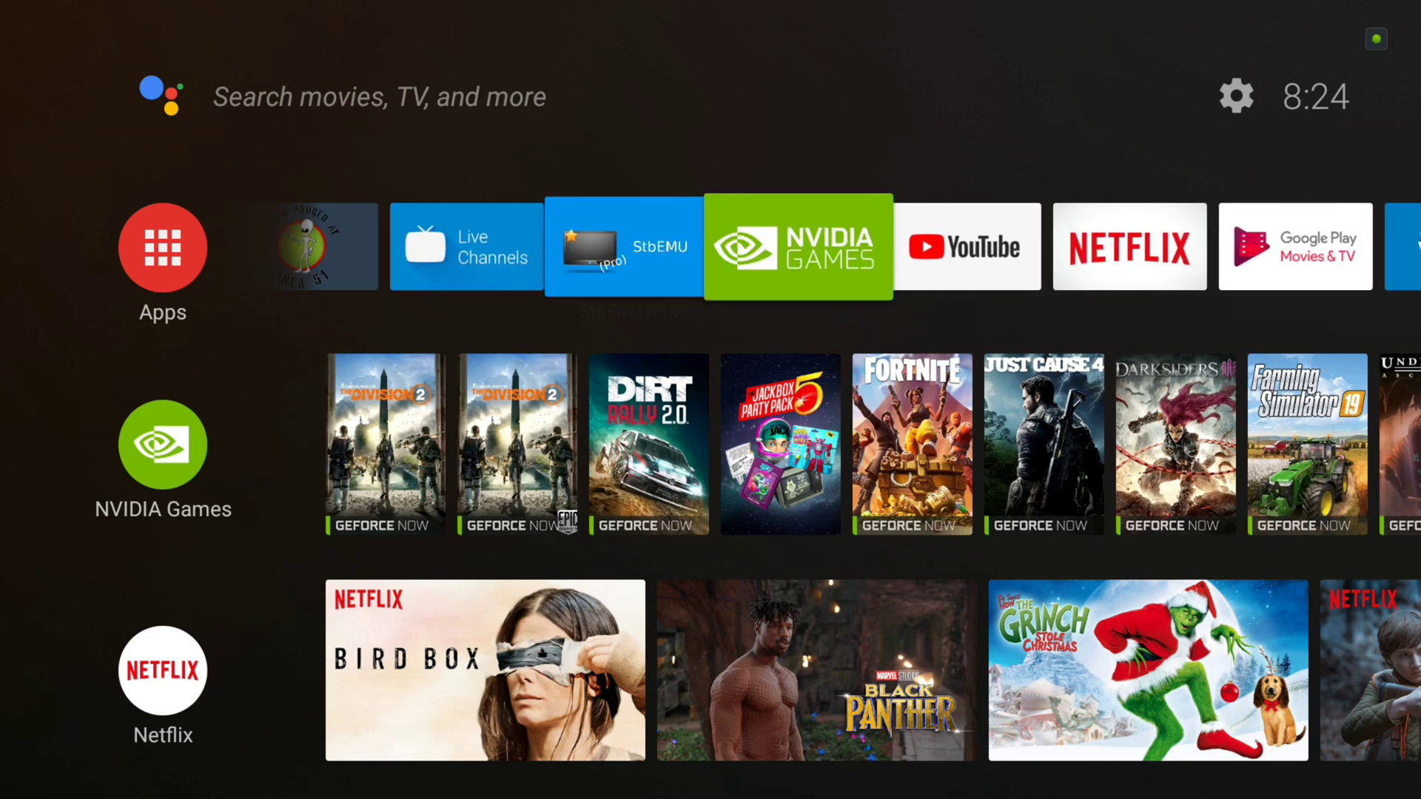
key(Right)
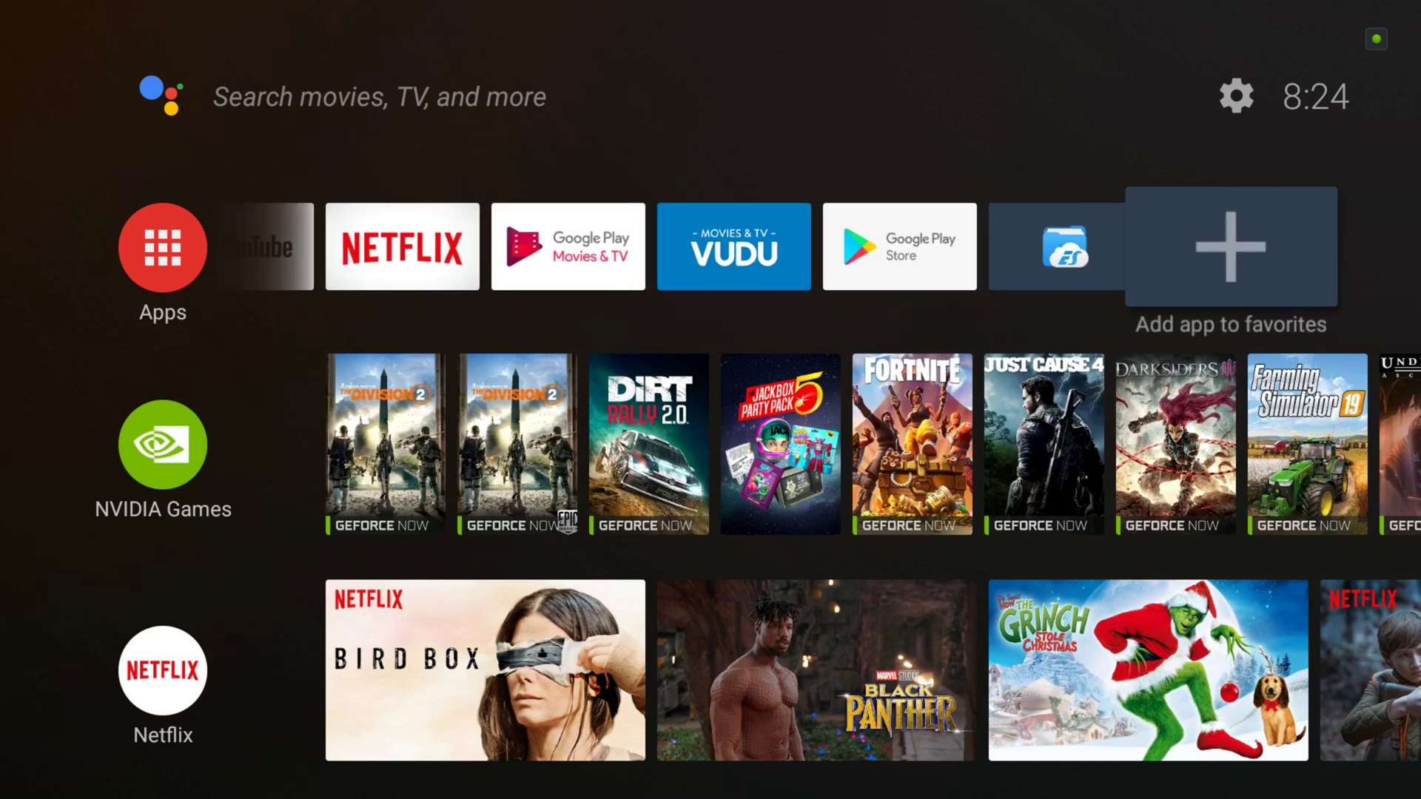
key(Return)
key(Down)
key(Down)
key(Down)
key(Down)
key(Down)
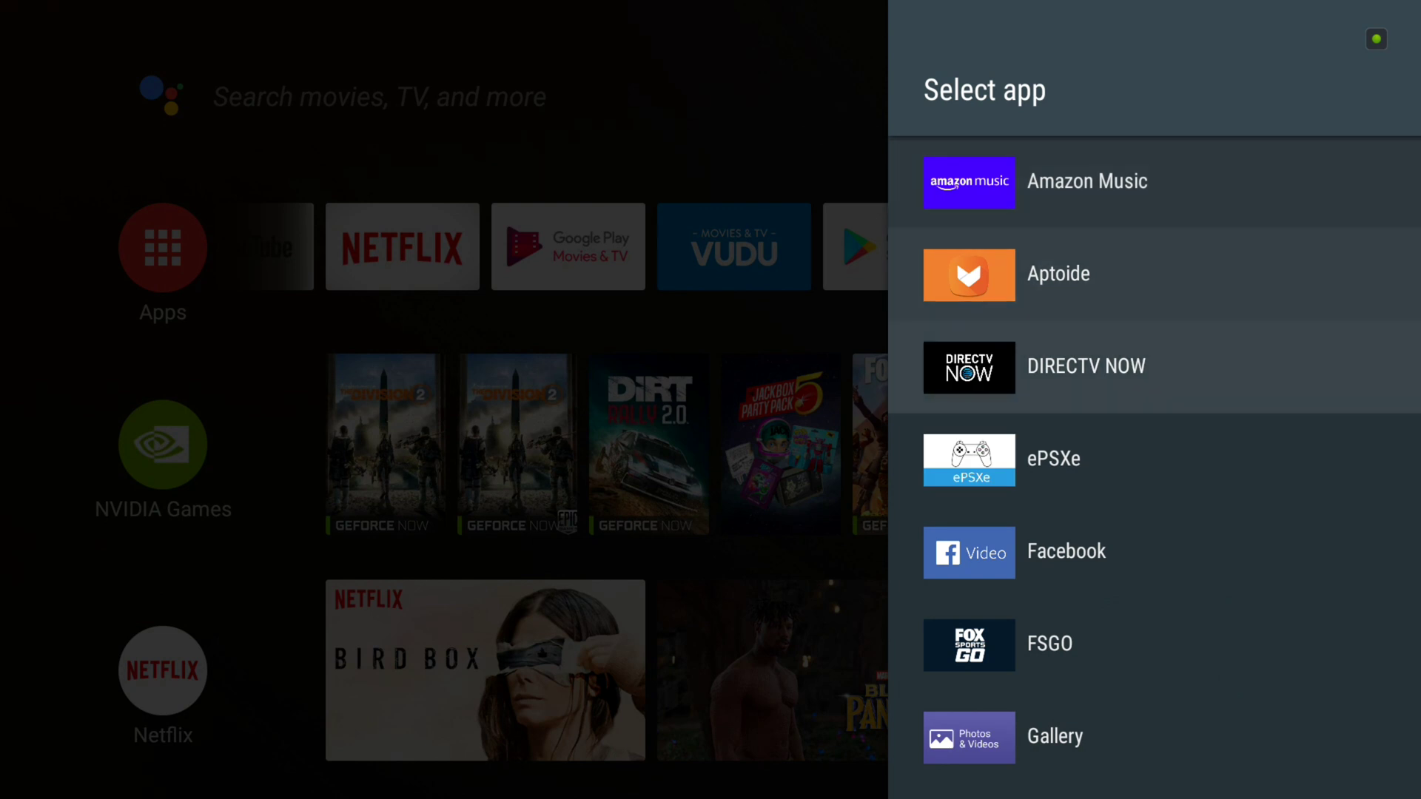
key(Down)
key(Down)
key(Down)
key(Down)
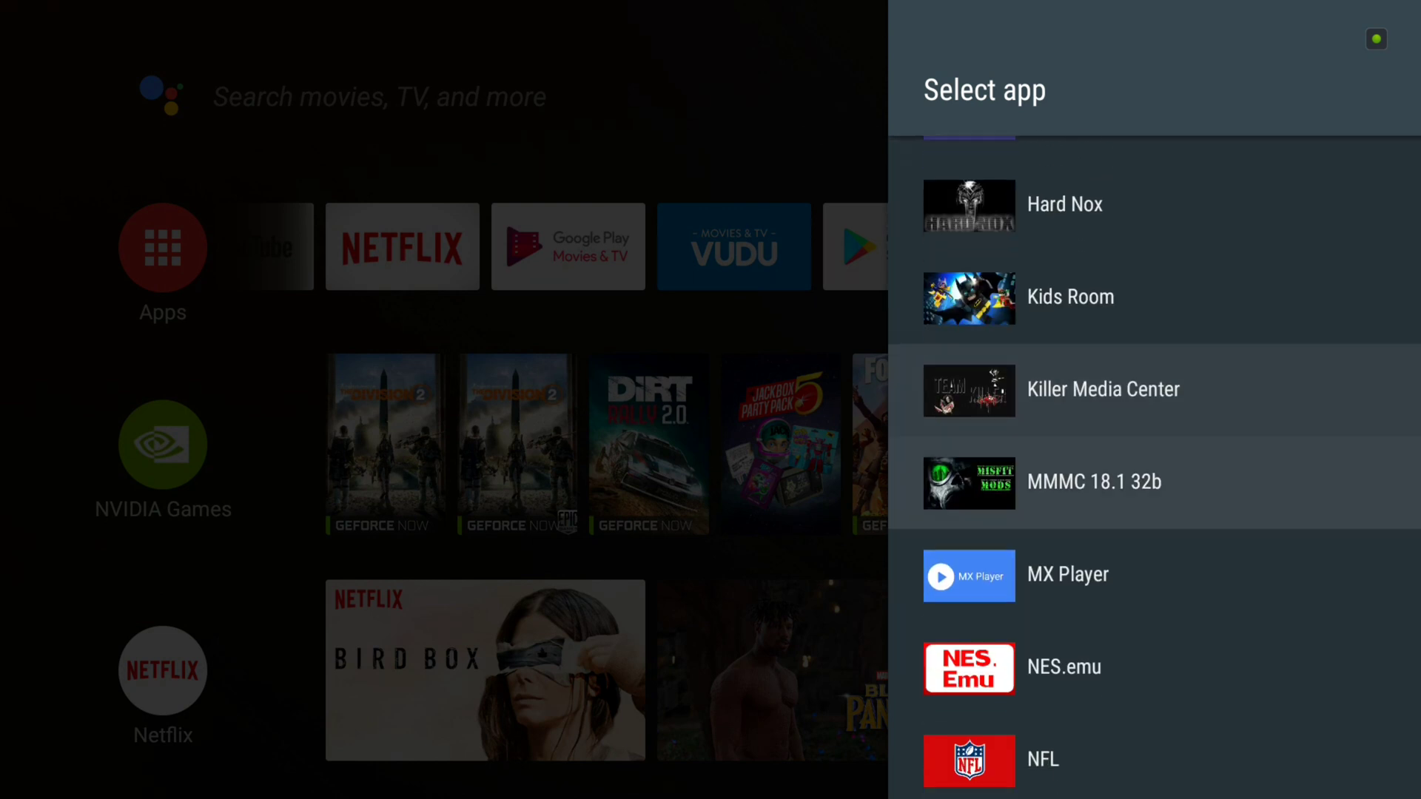
key(Return)
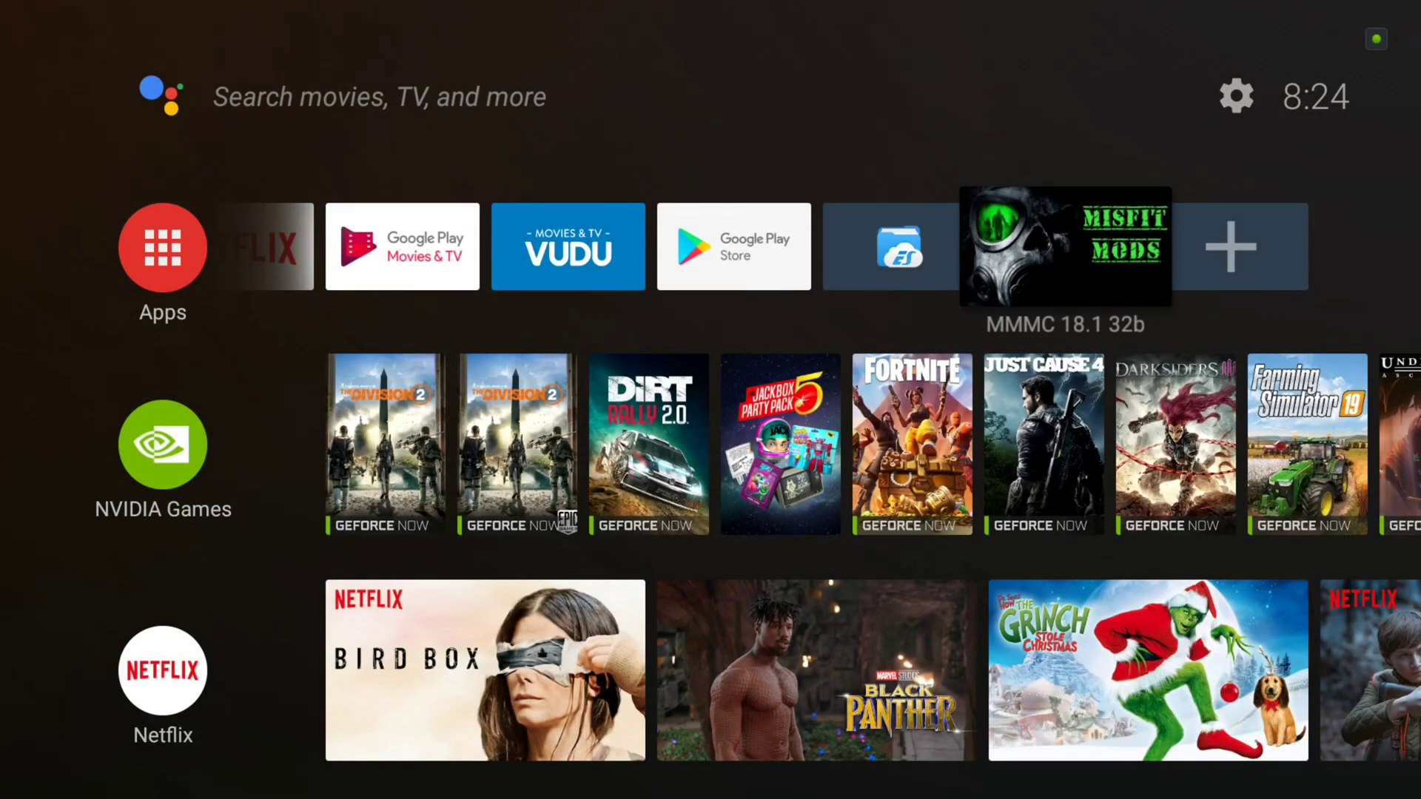
- Move the MMMC 18.1 32b tile left to sit just after the first favourite
key(Return)
key(Down)
key(Return)
key(Left)
key(Left)
key(Left)
key(Left)
key(Left)
key(Left)
key(Left)
key(Left)
key(Left)
key(Left)
key(Left)
key(Left)
key(Left)
key(Left)
key(Left)
key(Left)
key(Left)
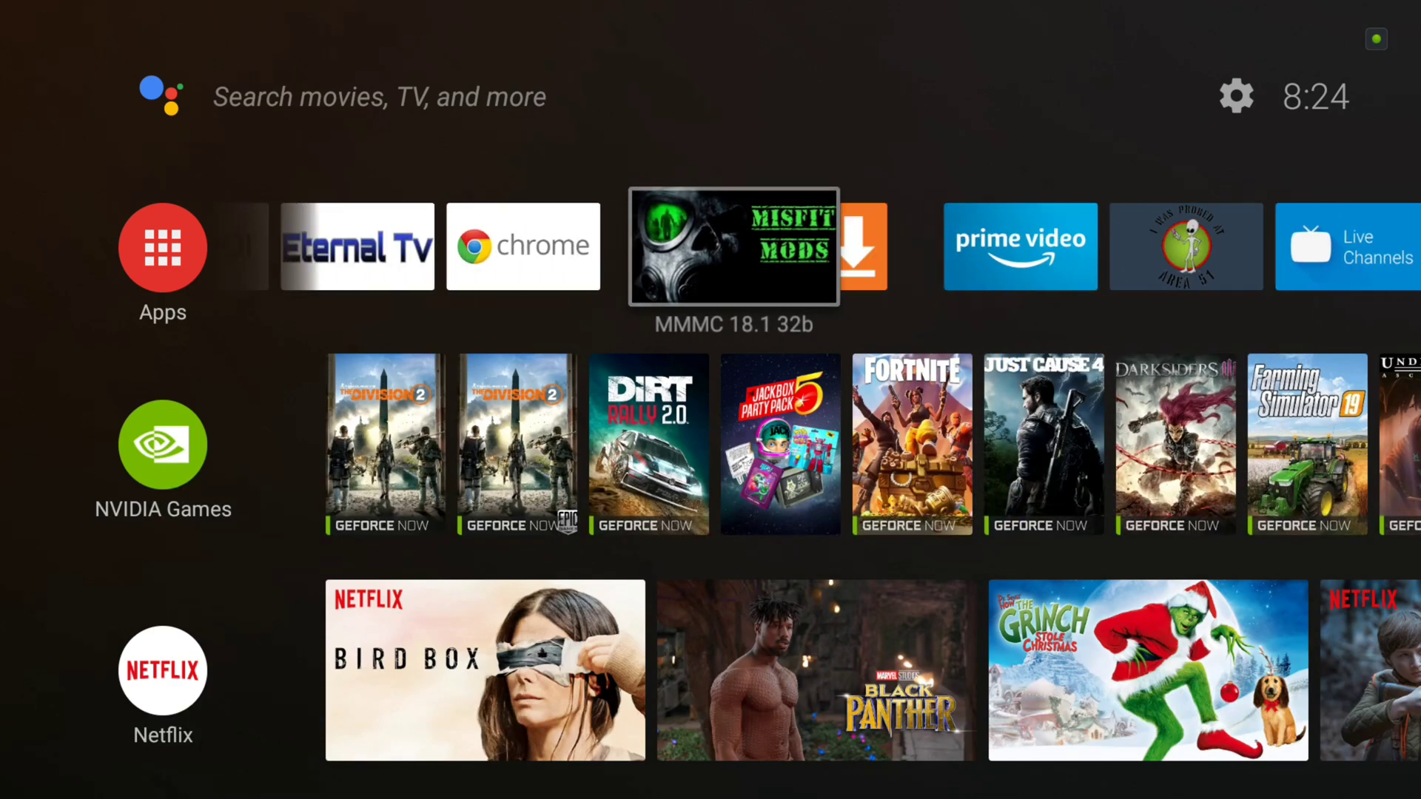
key(Right)
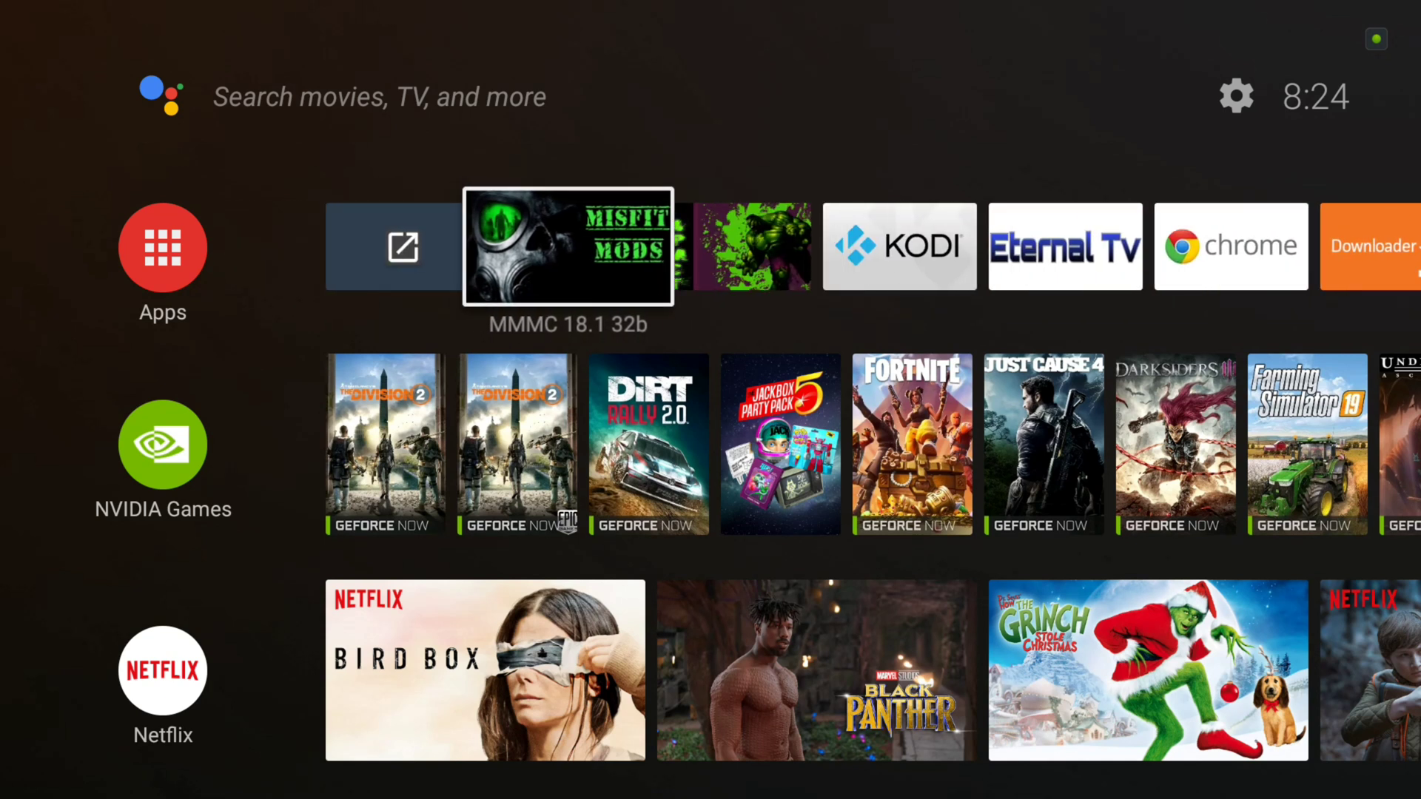
key(Right)
key(Right)
key(Right)
key(Right)
key(Right)
key(Right)
key(Right)
key(Right)
key(Right)
key(Right)
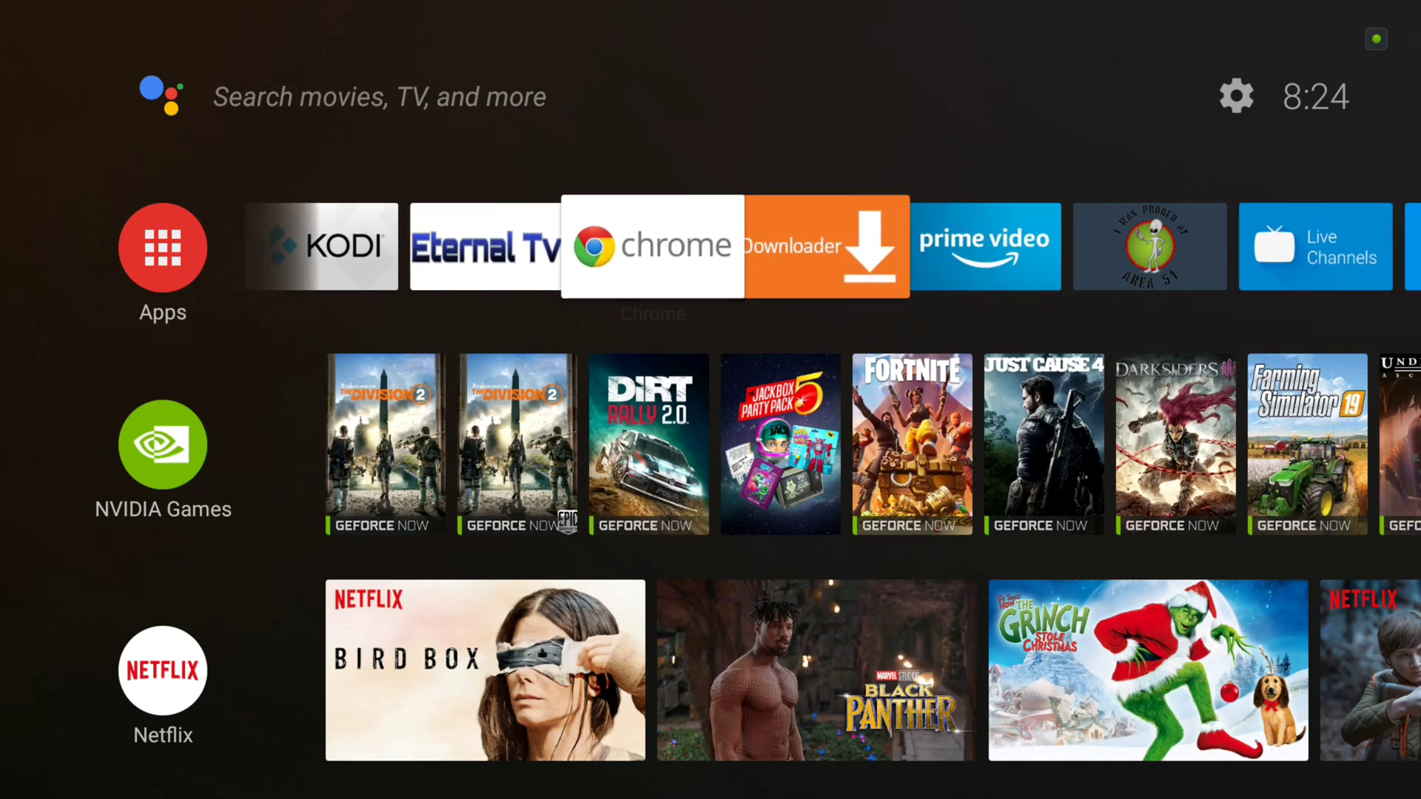
- Browse the favourites row past Downloader to the Chrome tile and launch Chrome
key(Right)
key(Right)
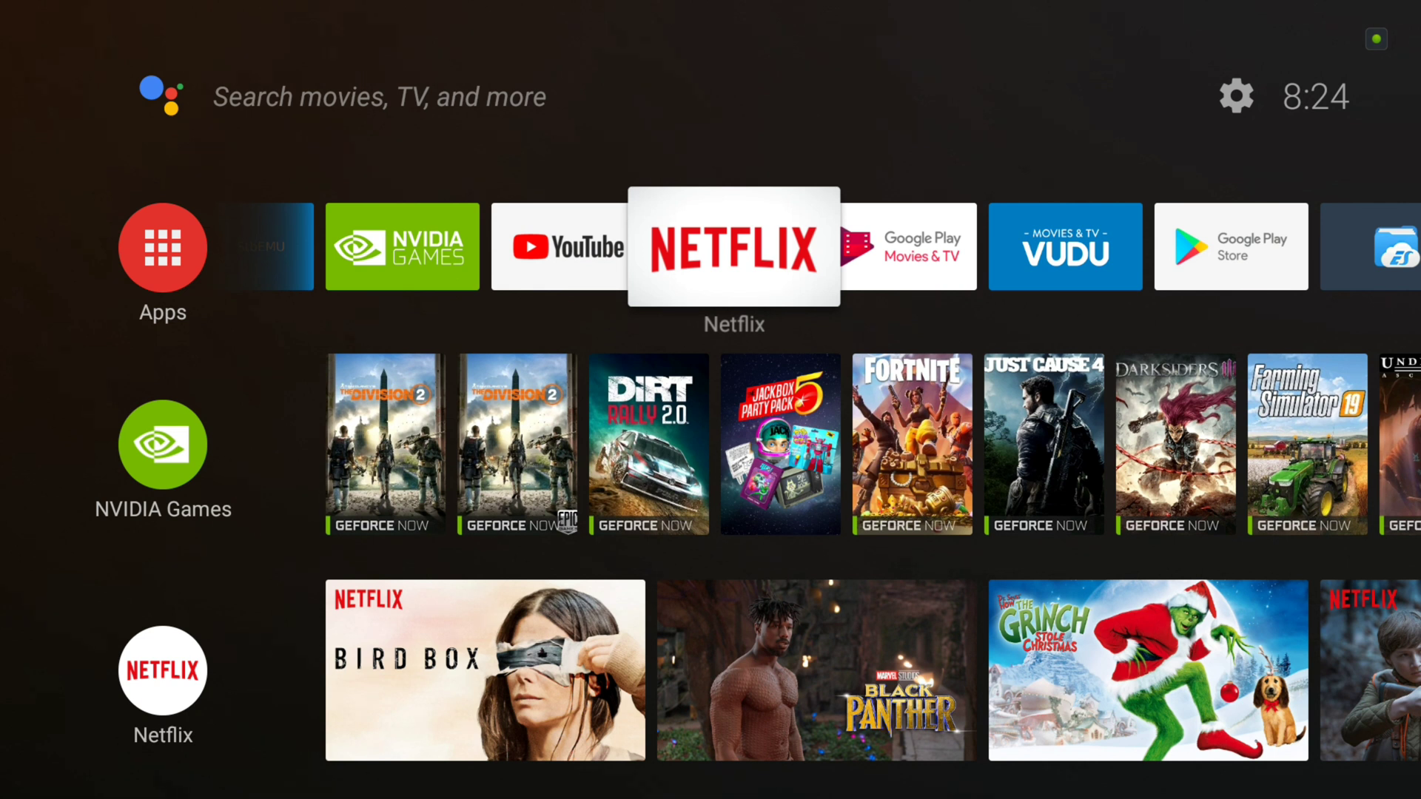
key(Right)
key(Right)
key(Right)
key(Left)
key(Left)
key(Left)
key(Left)
key(Left)
key(Left)
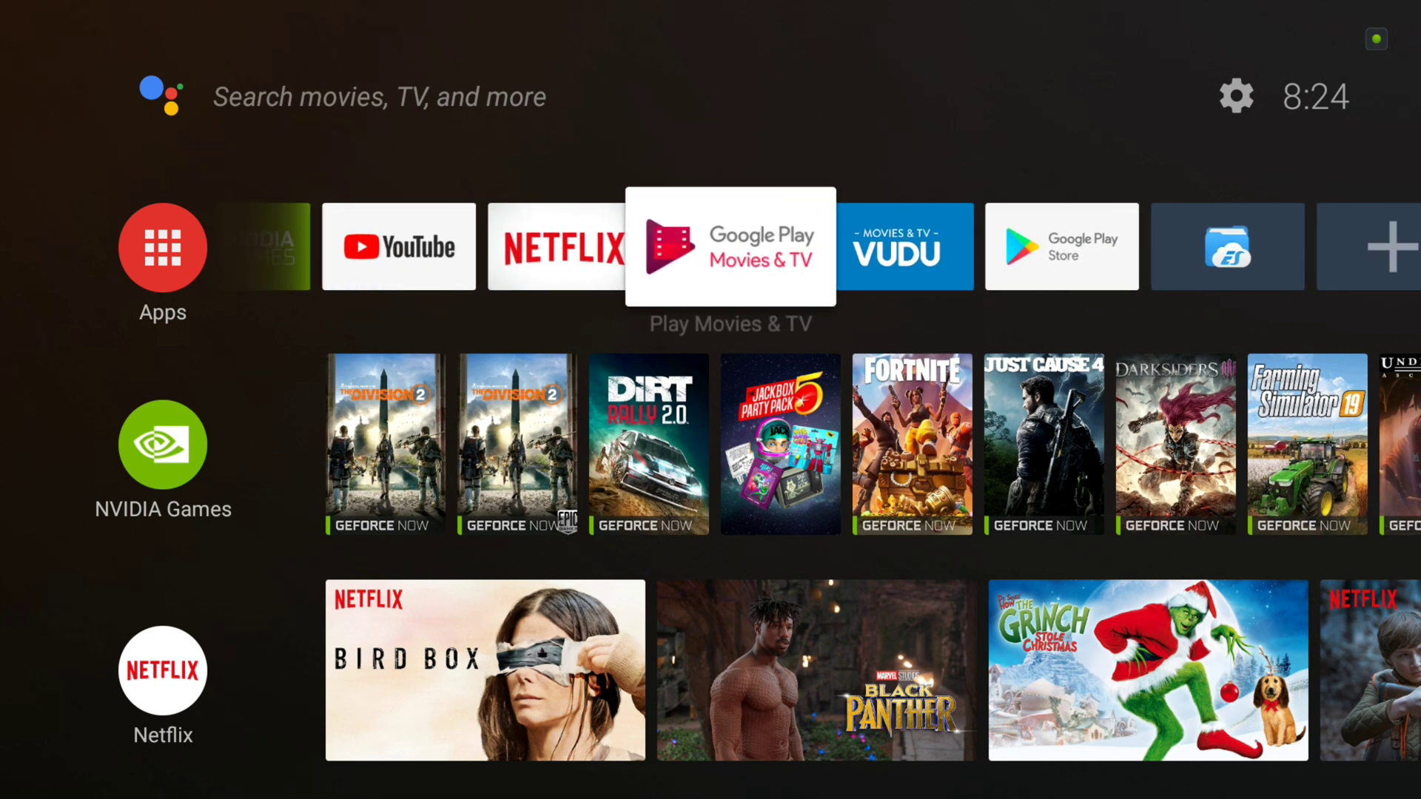
key(Right)
key(Right)
key(Right)
key(Right)
key(Right)
key(Right)
key(Right)
key(Right)
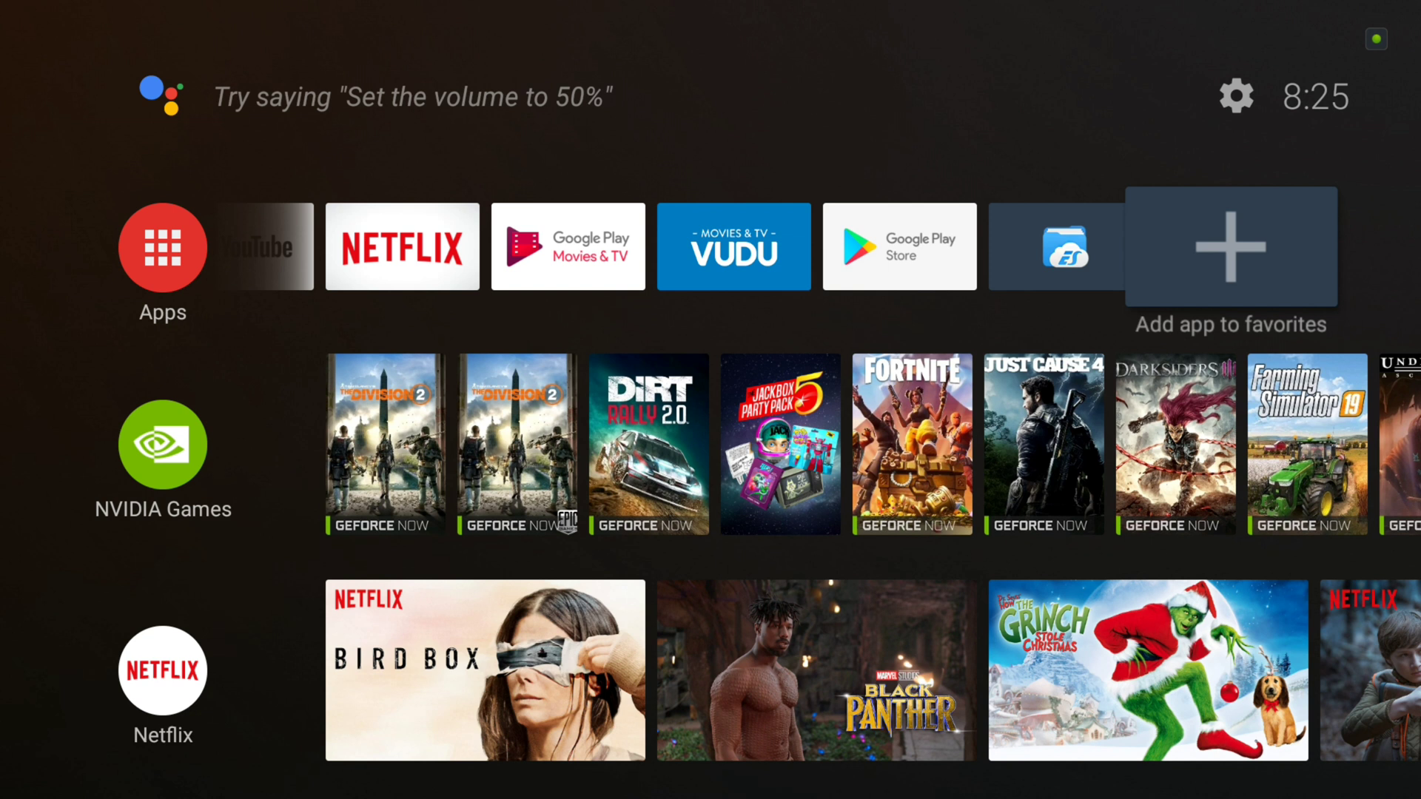
key(Left)
key(Left)
key(Left)
key(Left)
key(Left)
key(Left)
key(Left)
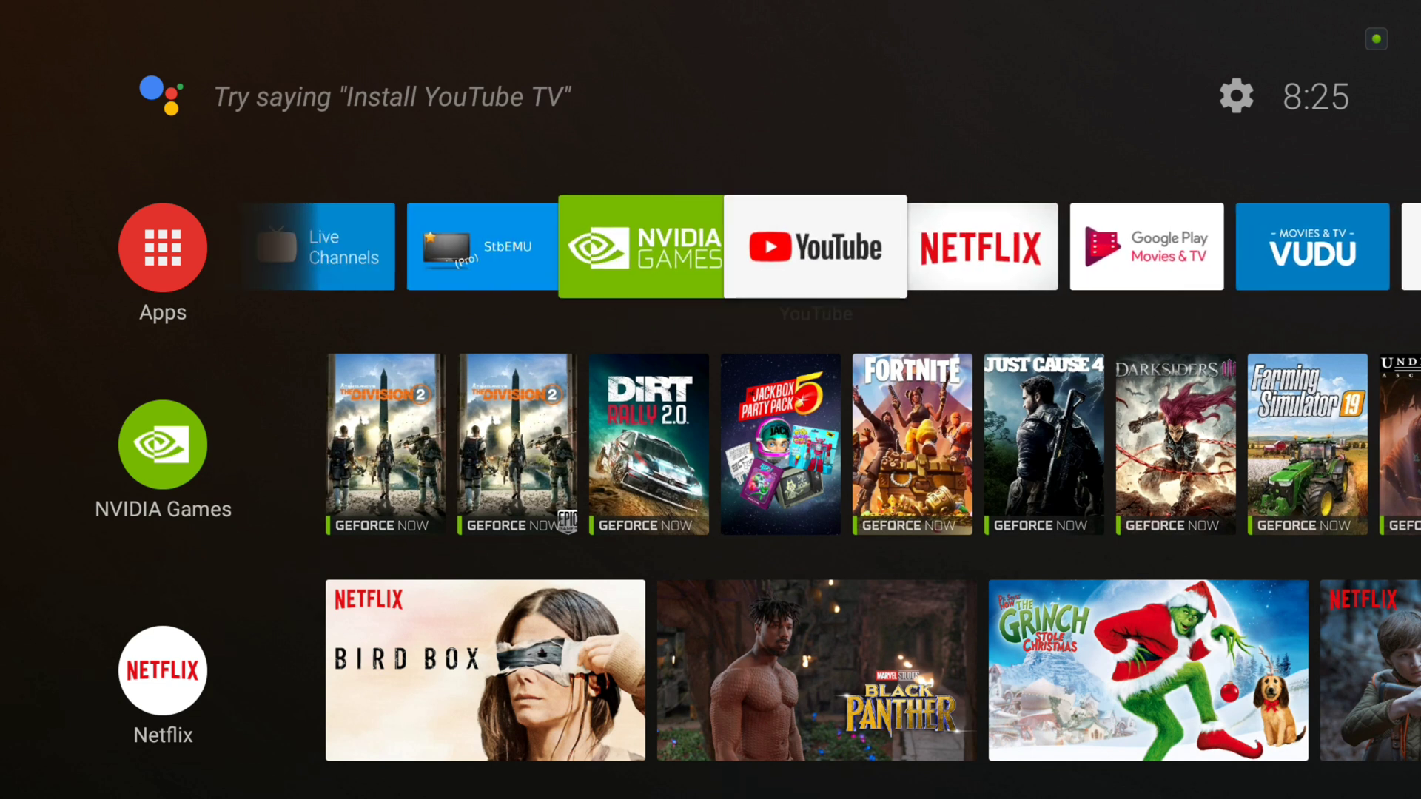
key(Left)
key(Left)
key(Left)
key(Left)
key(Left)
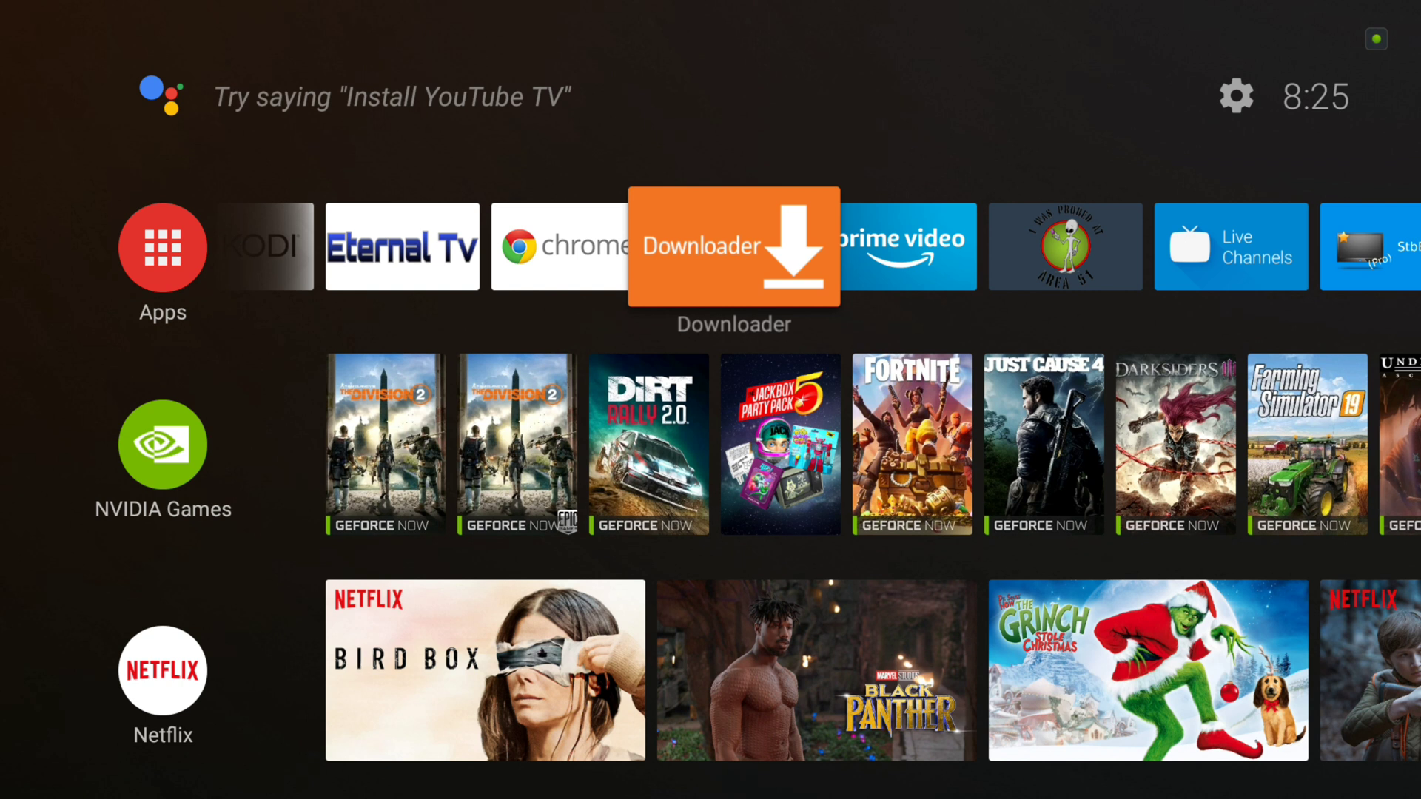
key(Left)
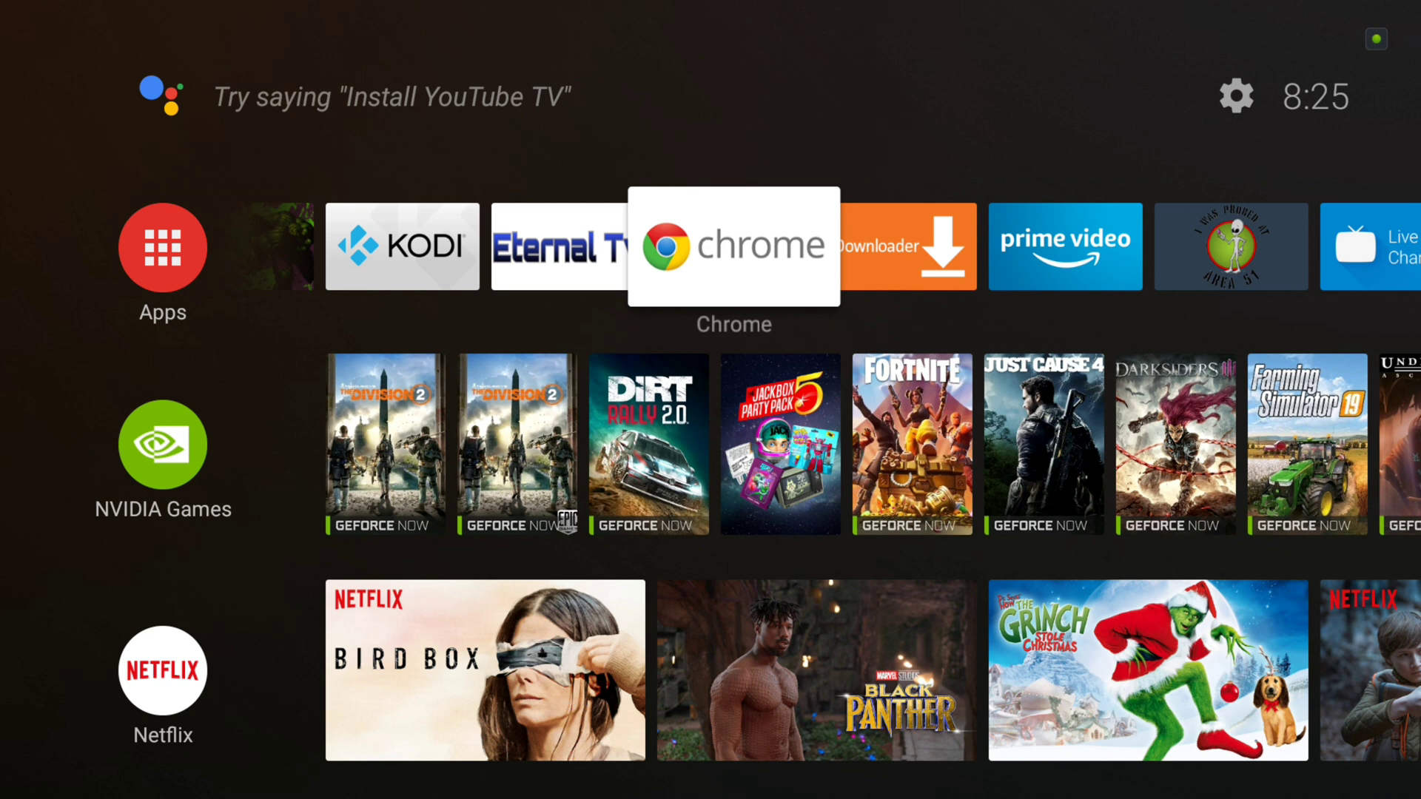
key(Return)
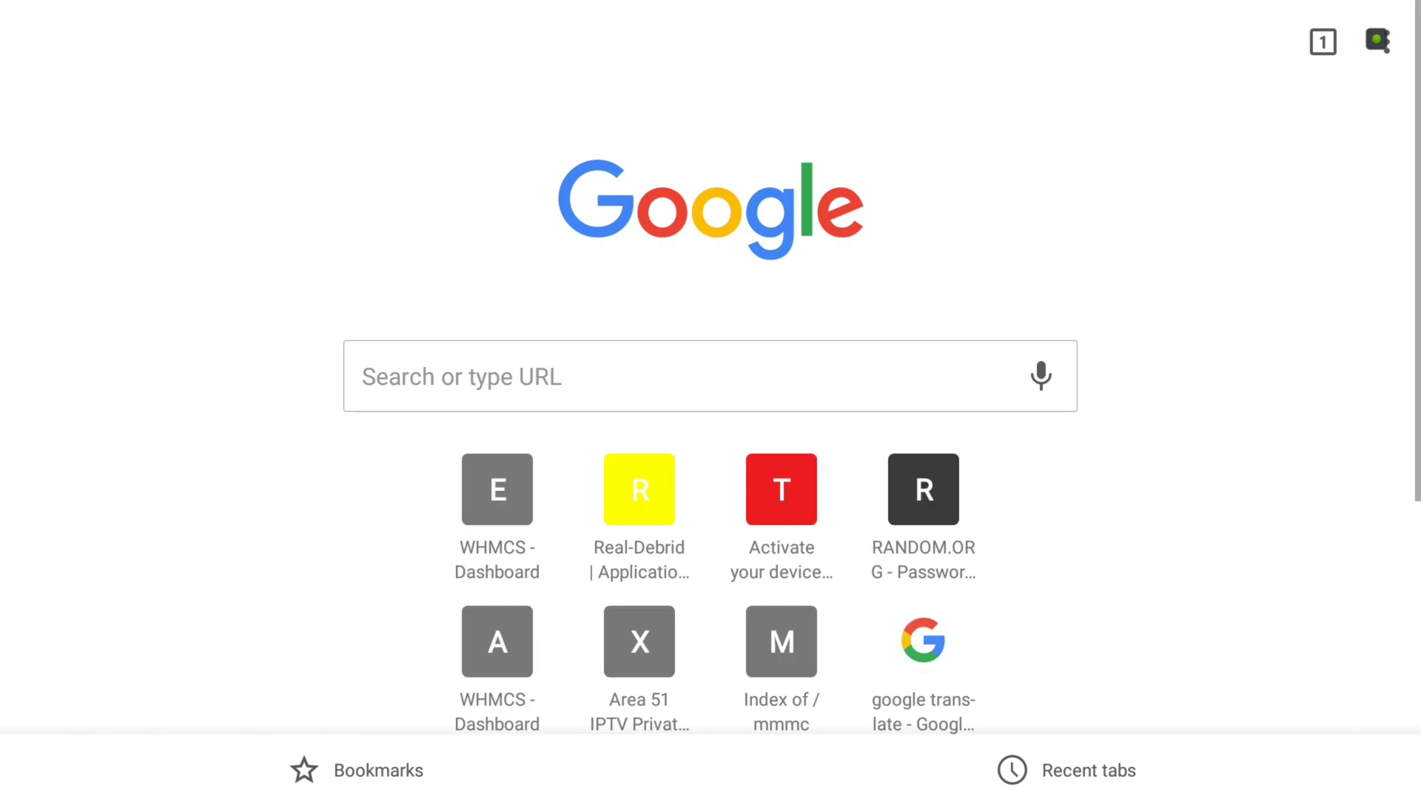
click(595, 373)
text(http)
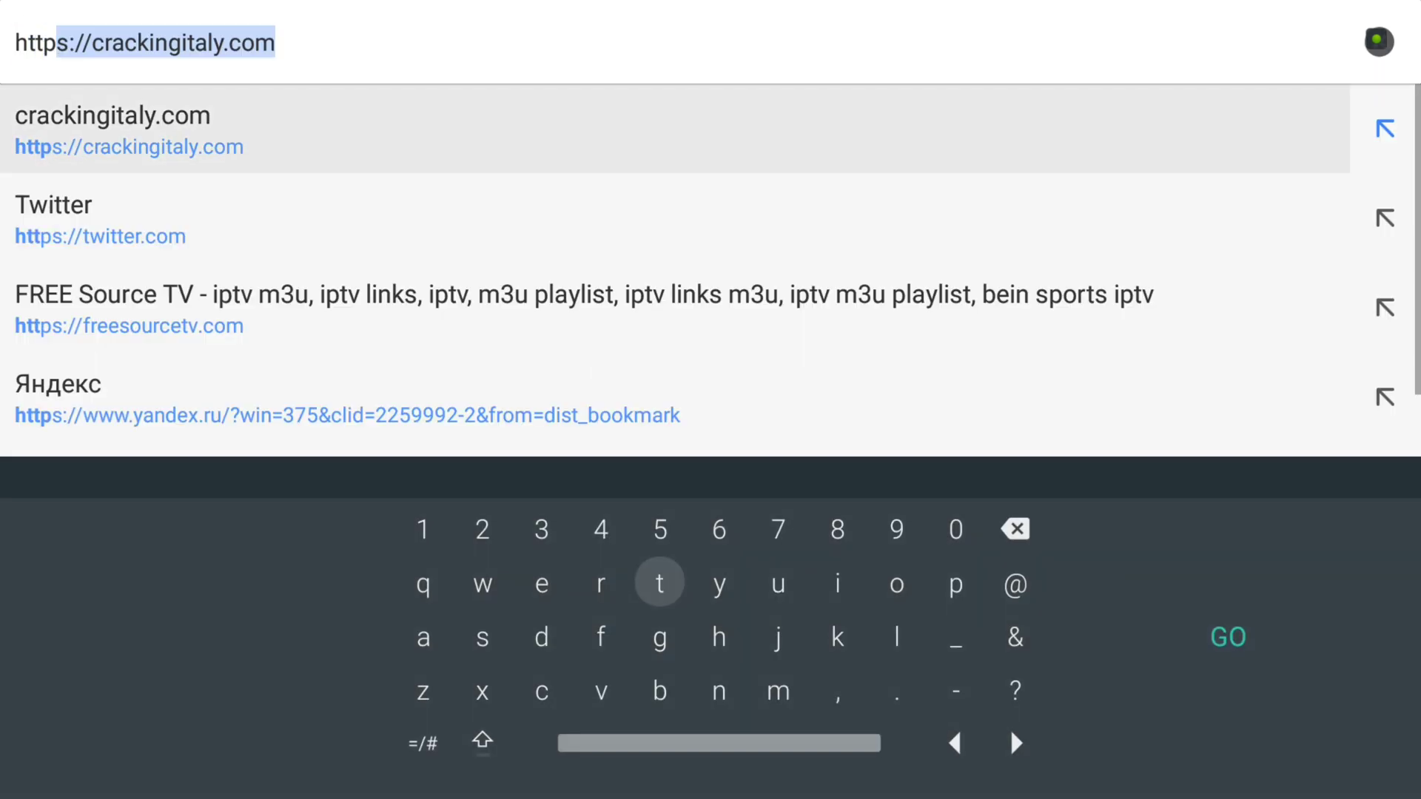
text(://mis)
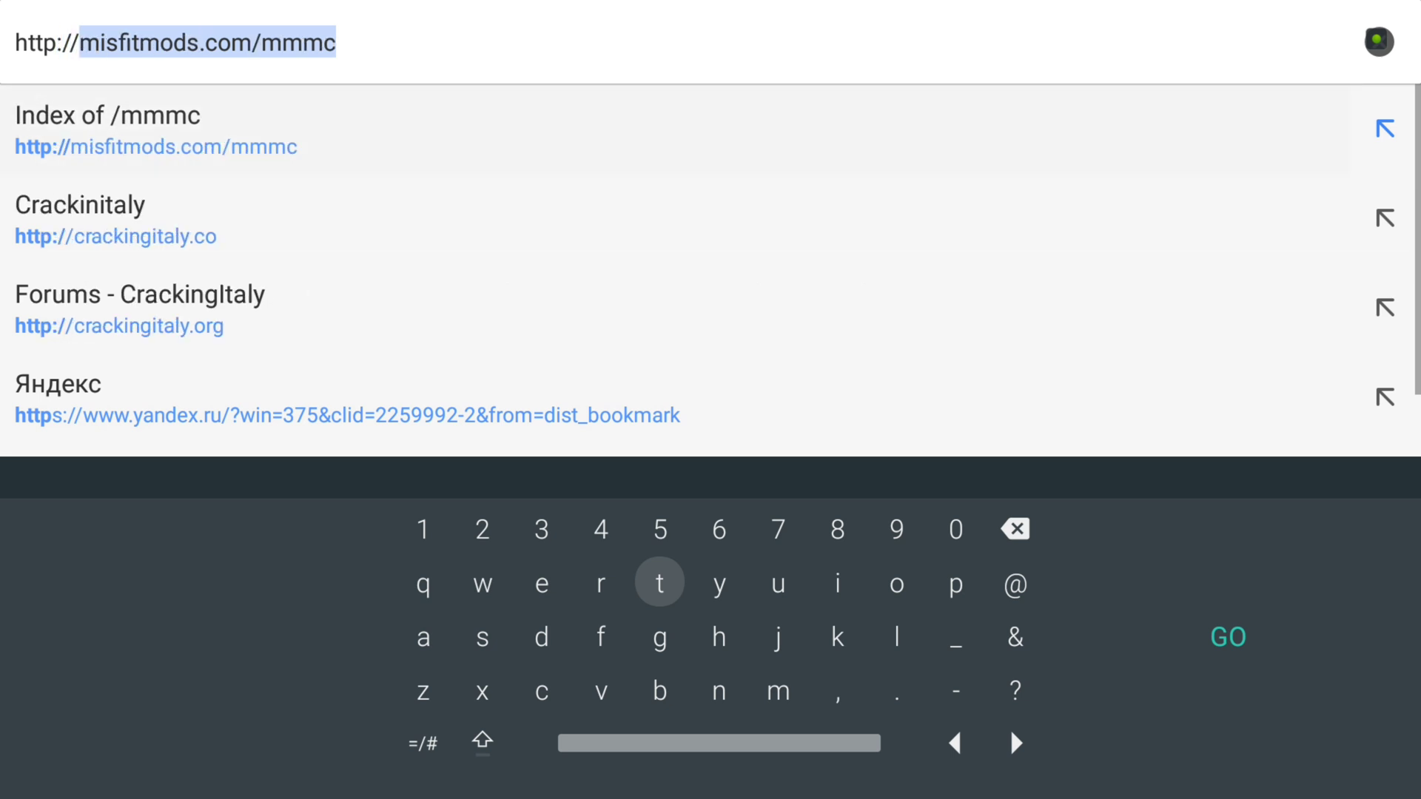
text(fitmod)
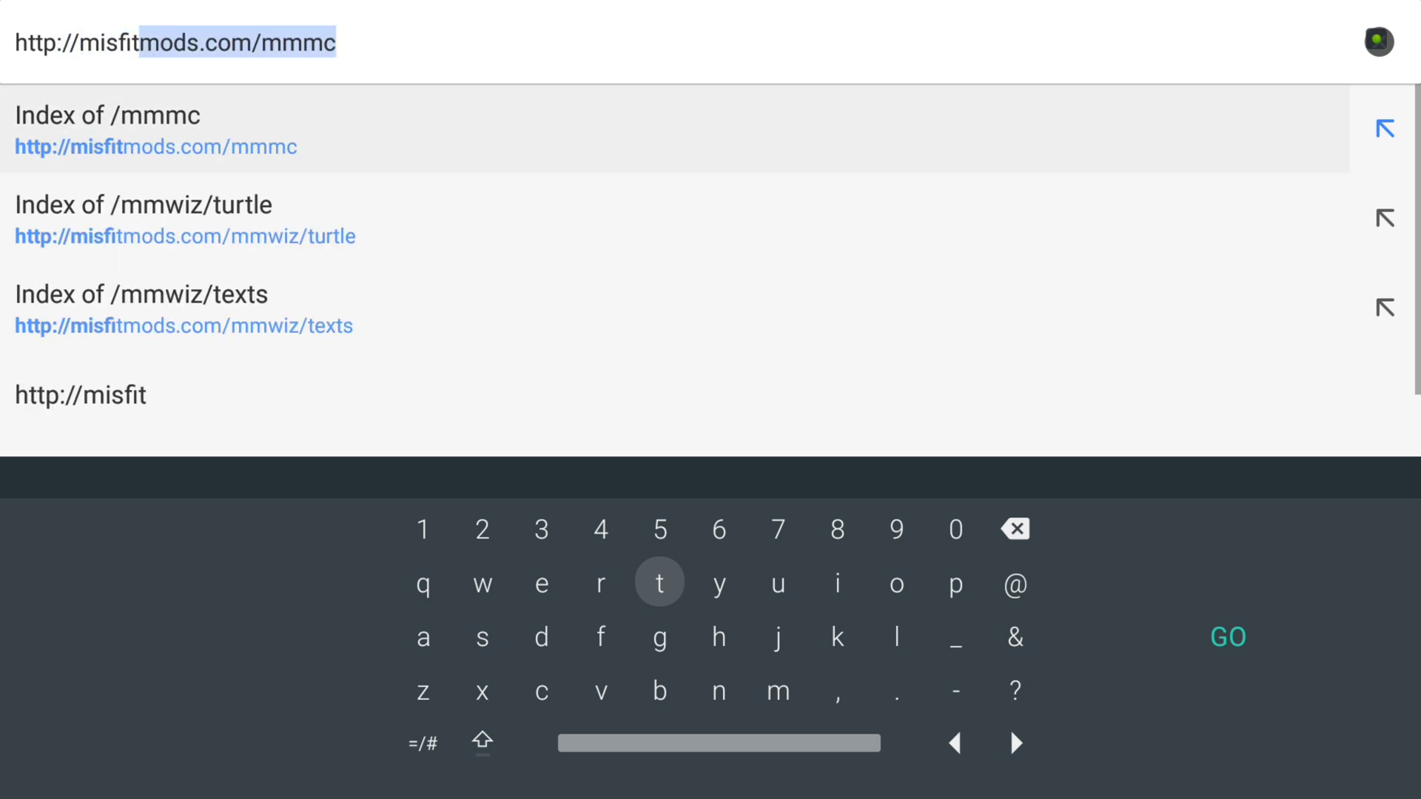
text(s.)
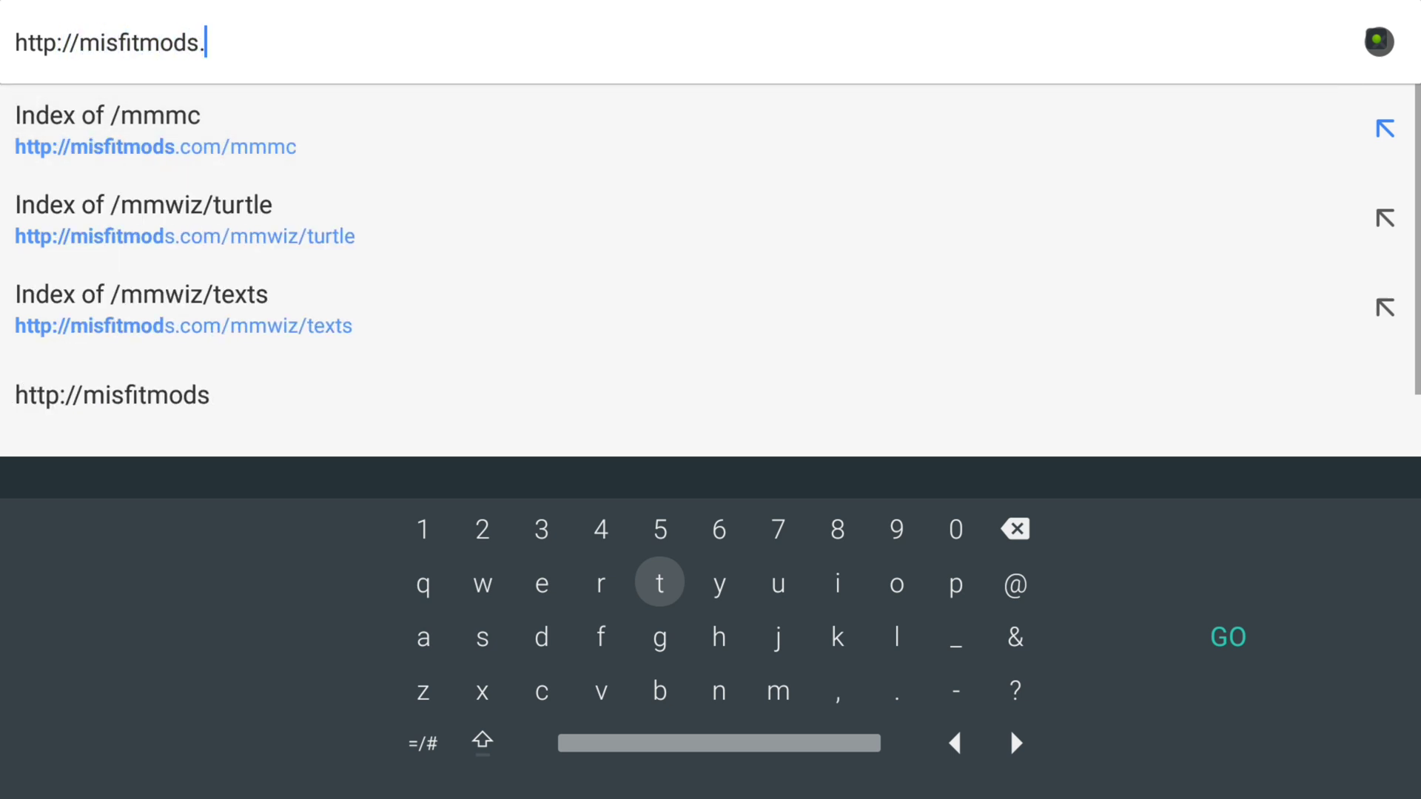
text(com/mmm)
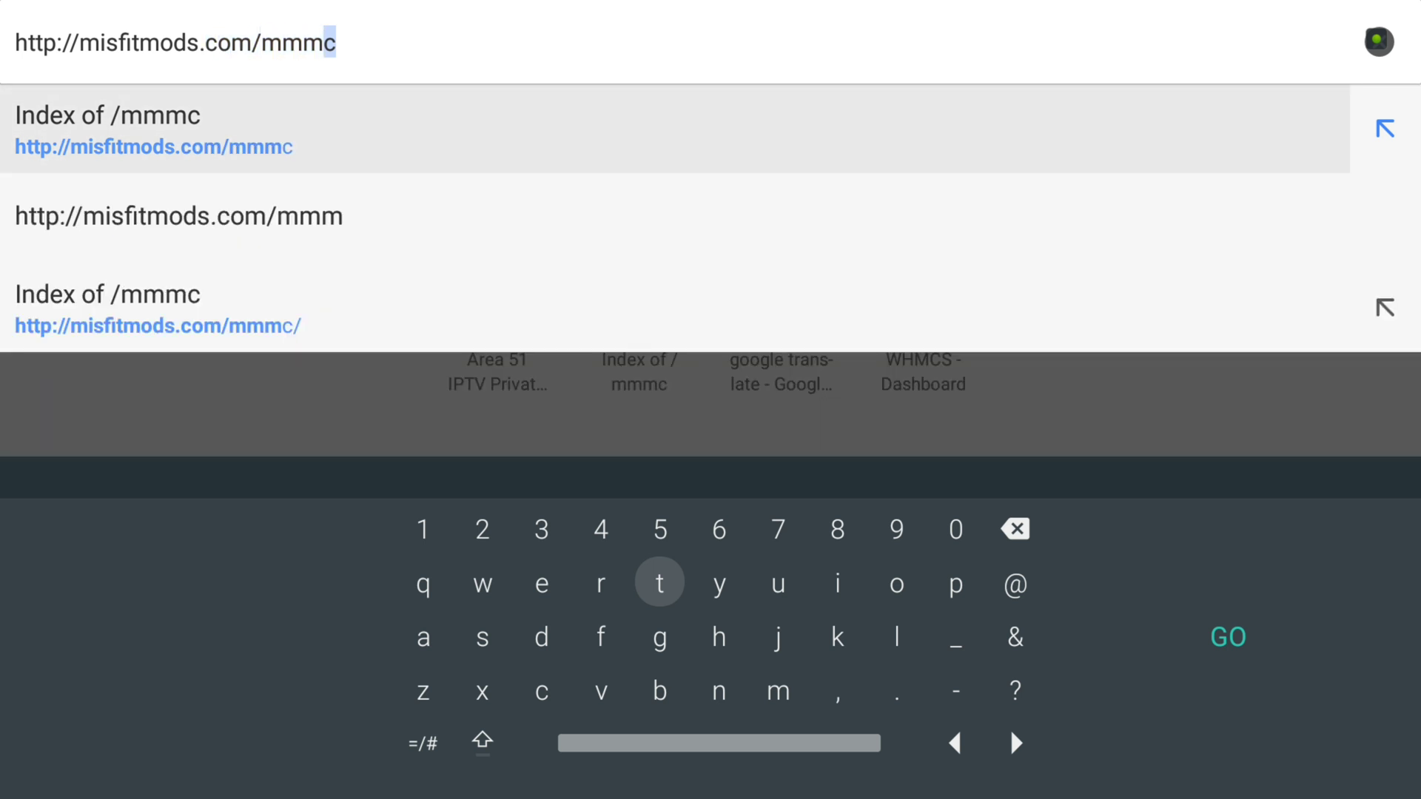
text(c)
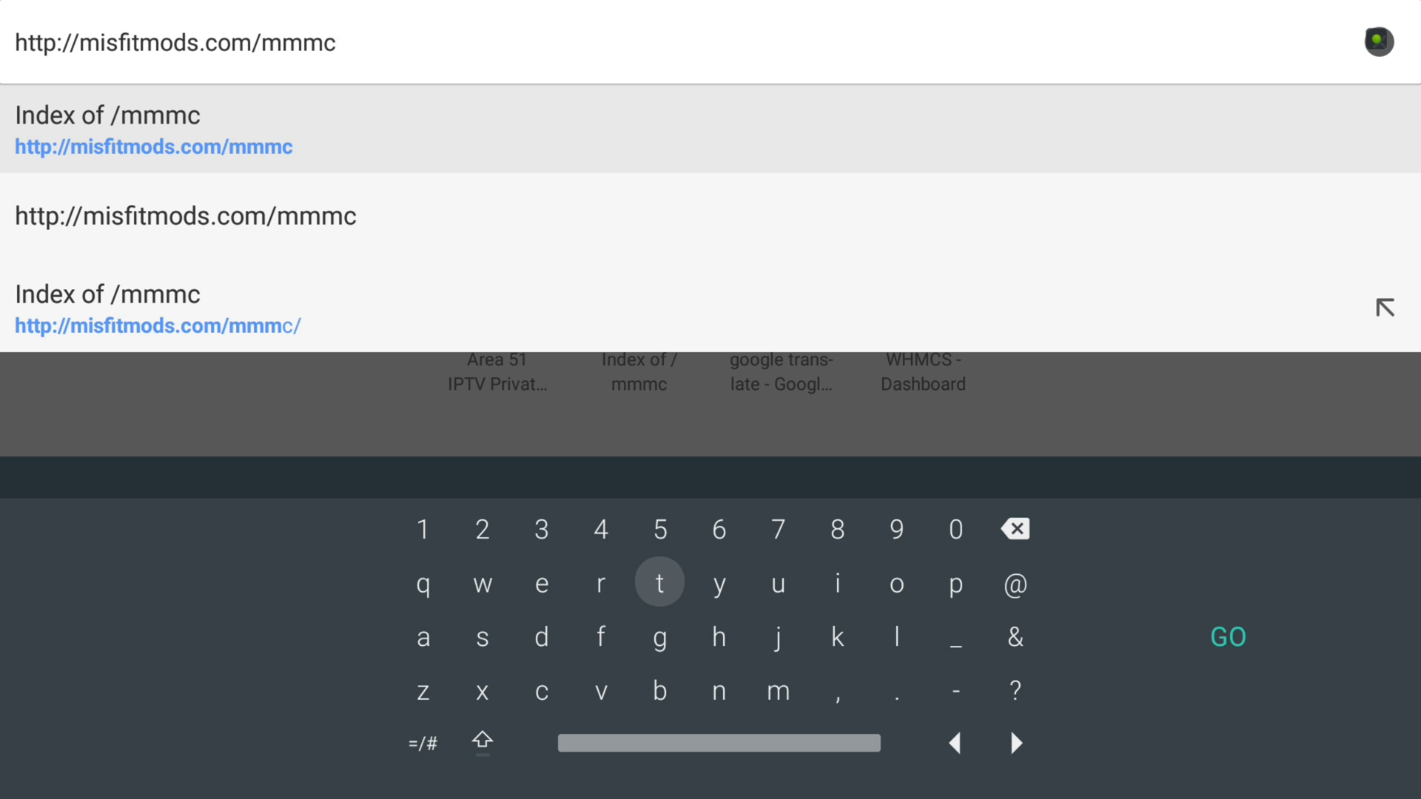
key(Right)
key(Right)
key(Right)
key(Right)
key(Right)
key(Right)
key(Right)
key(Return)
key(Return)
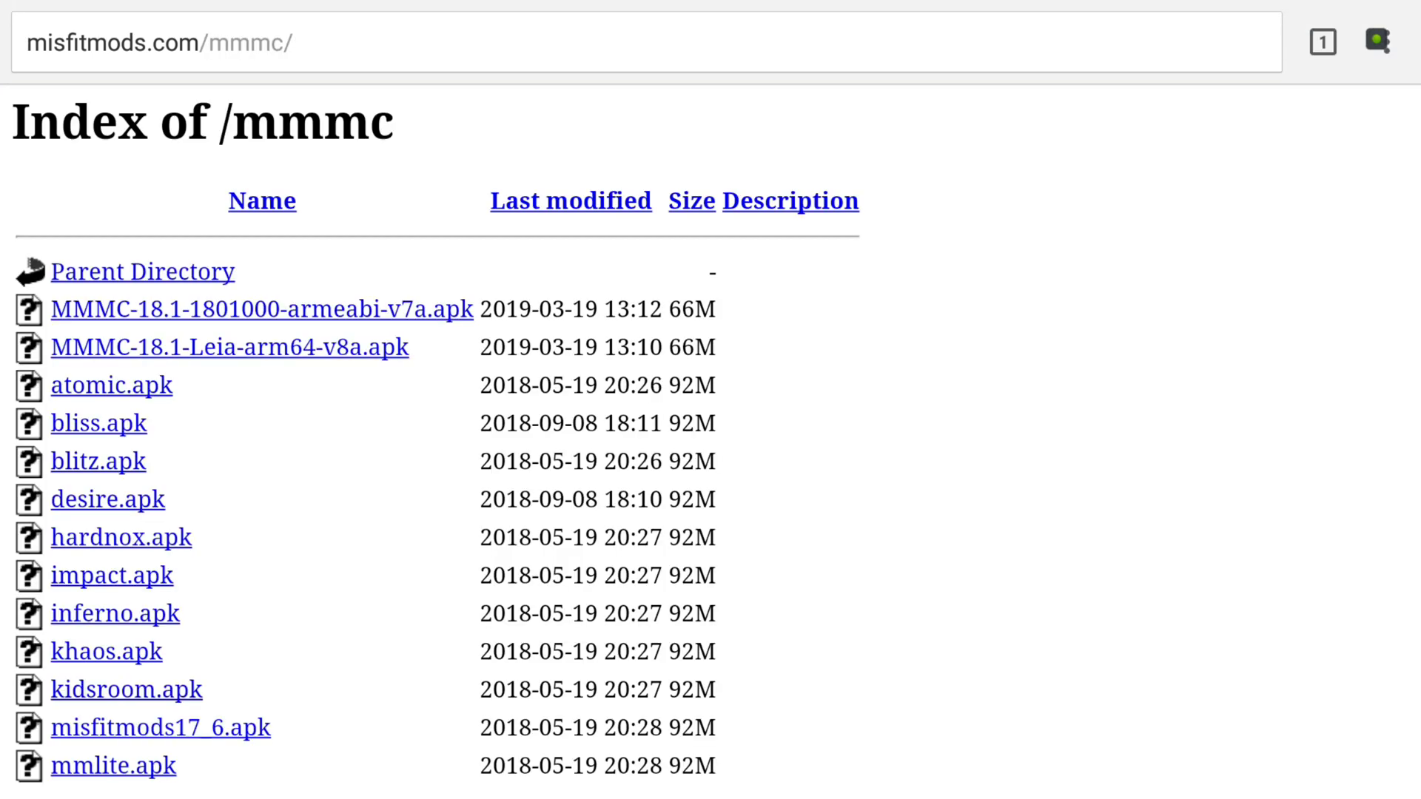
- Download MMMC-18.1-Leia-arm64-v8a.apk from the Index of /mmmc listing
scroll(710, 444, down, 1)
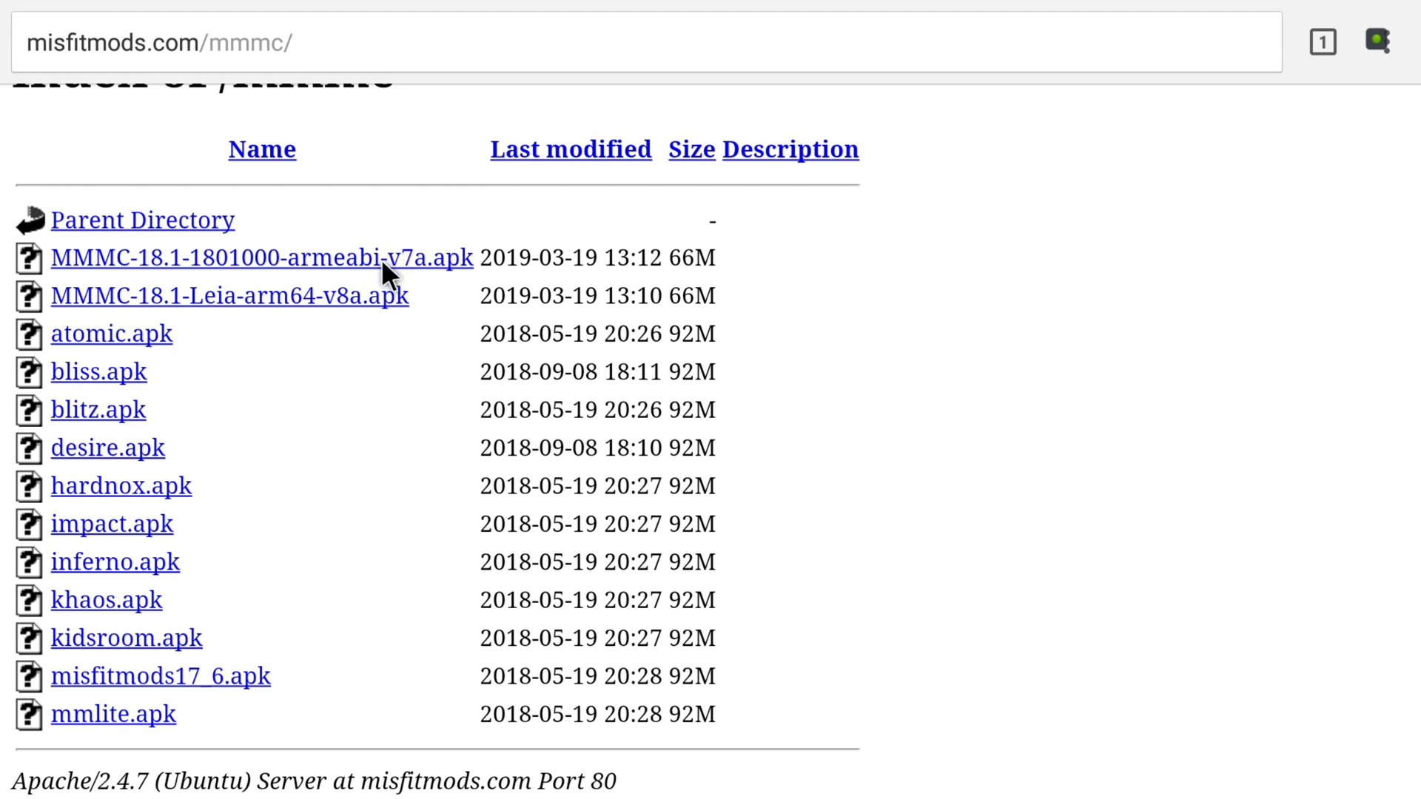
click(352, 300)
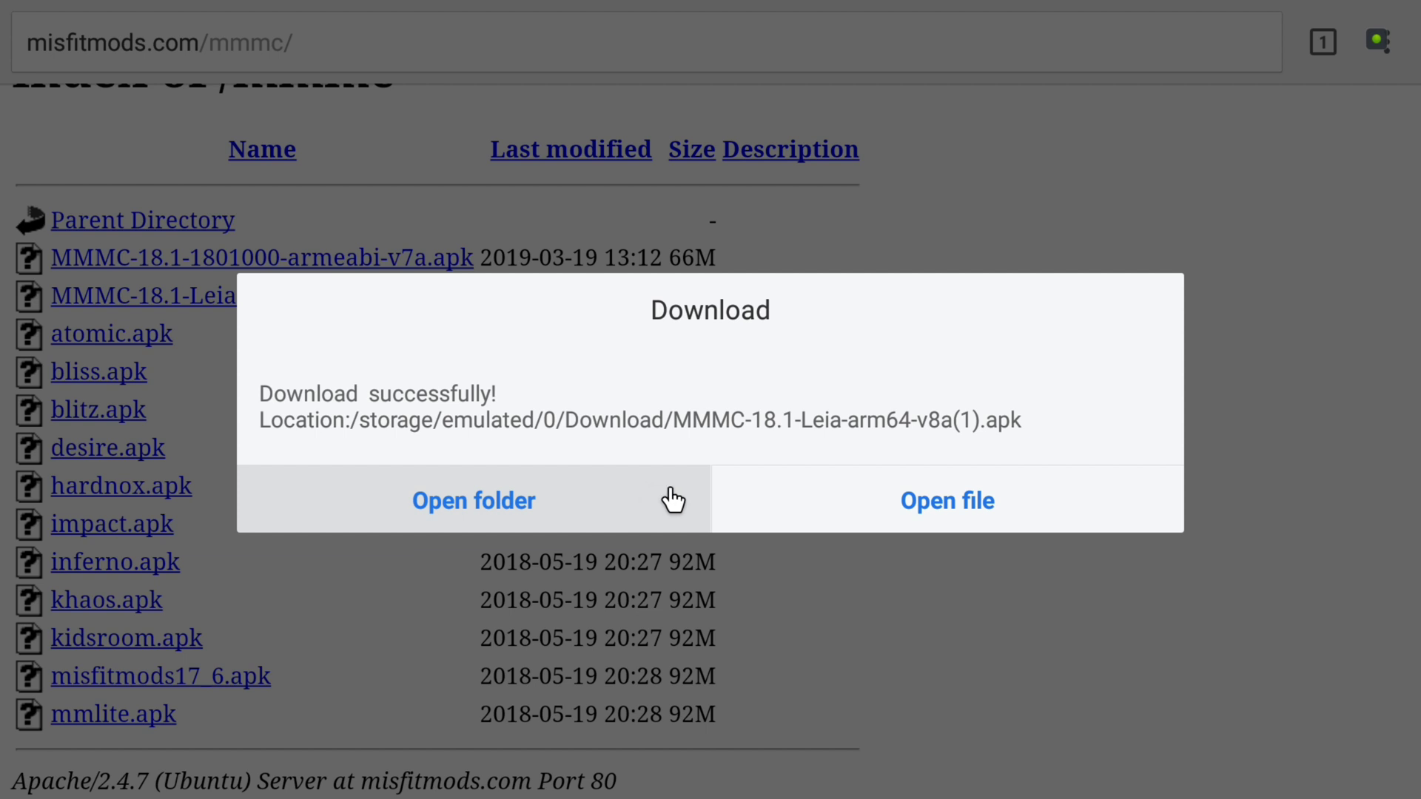
- Open the downloaded arm64 APK, install MMMC 18.1 64b, and return to Chrome
click(795, 508)
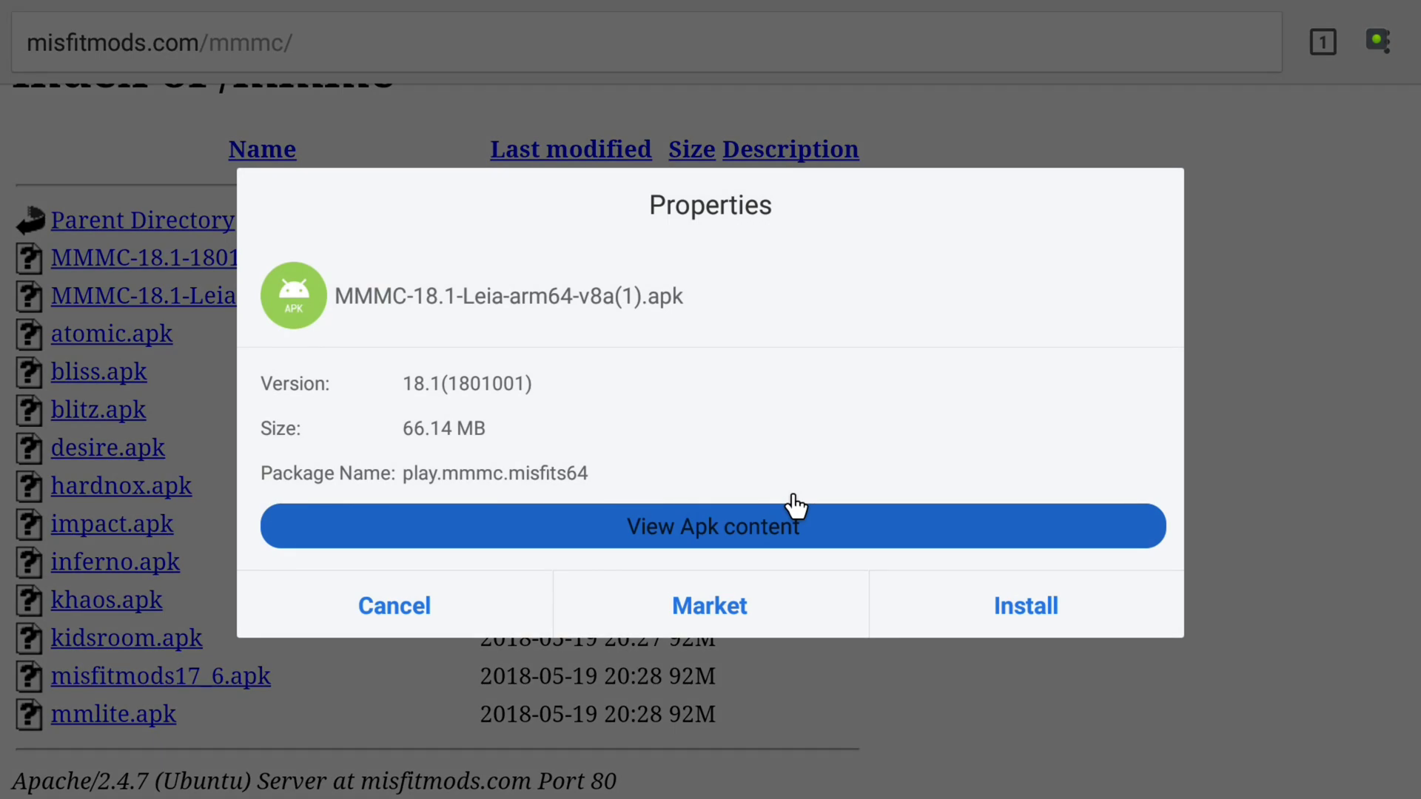
click(1032, 610)
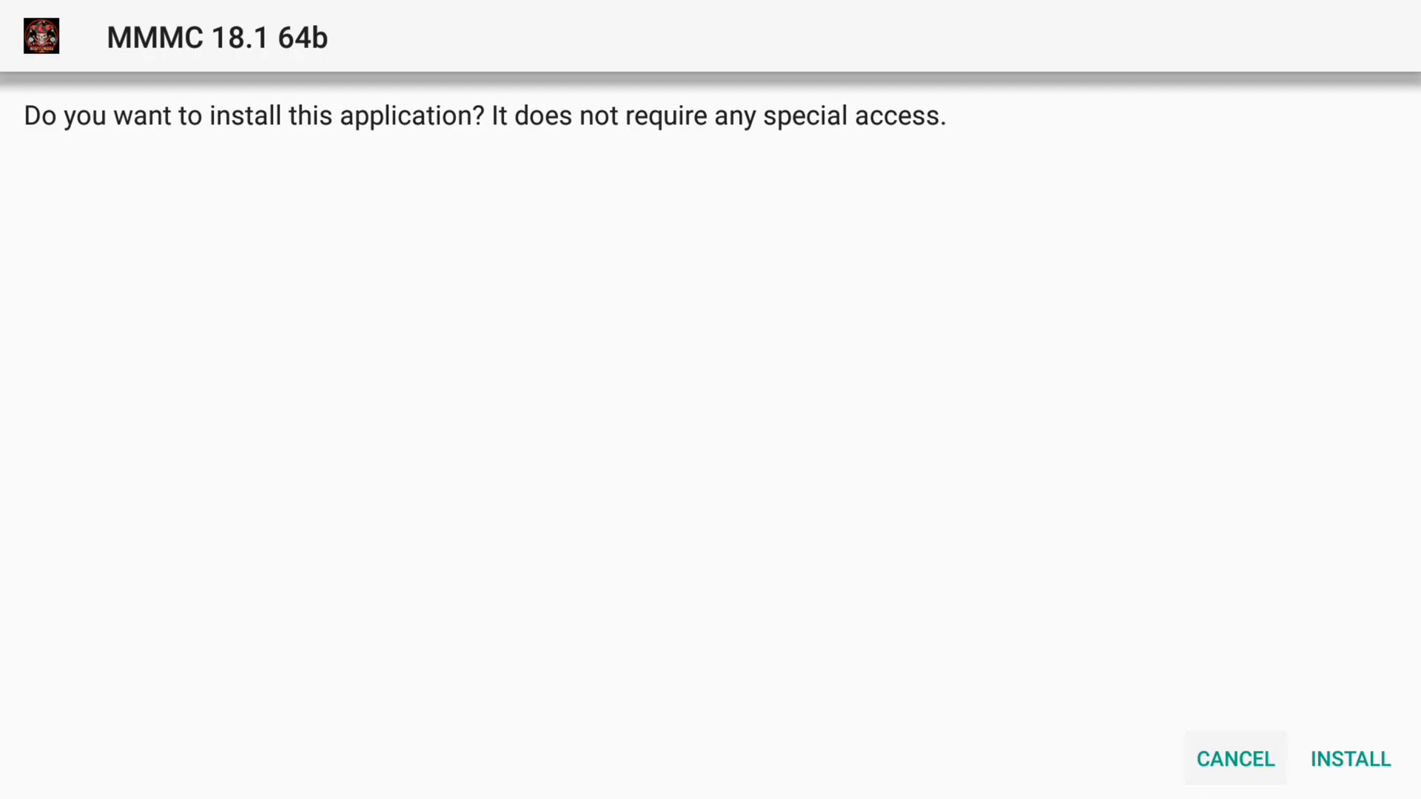
click(1333, 764)
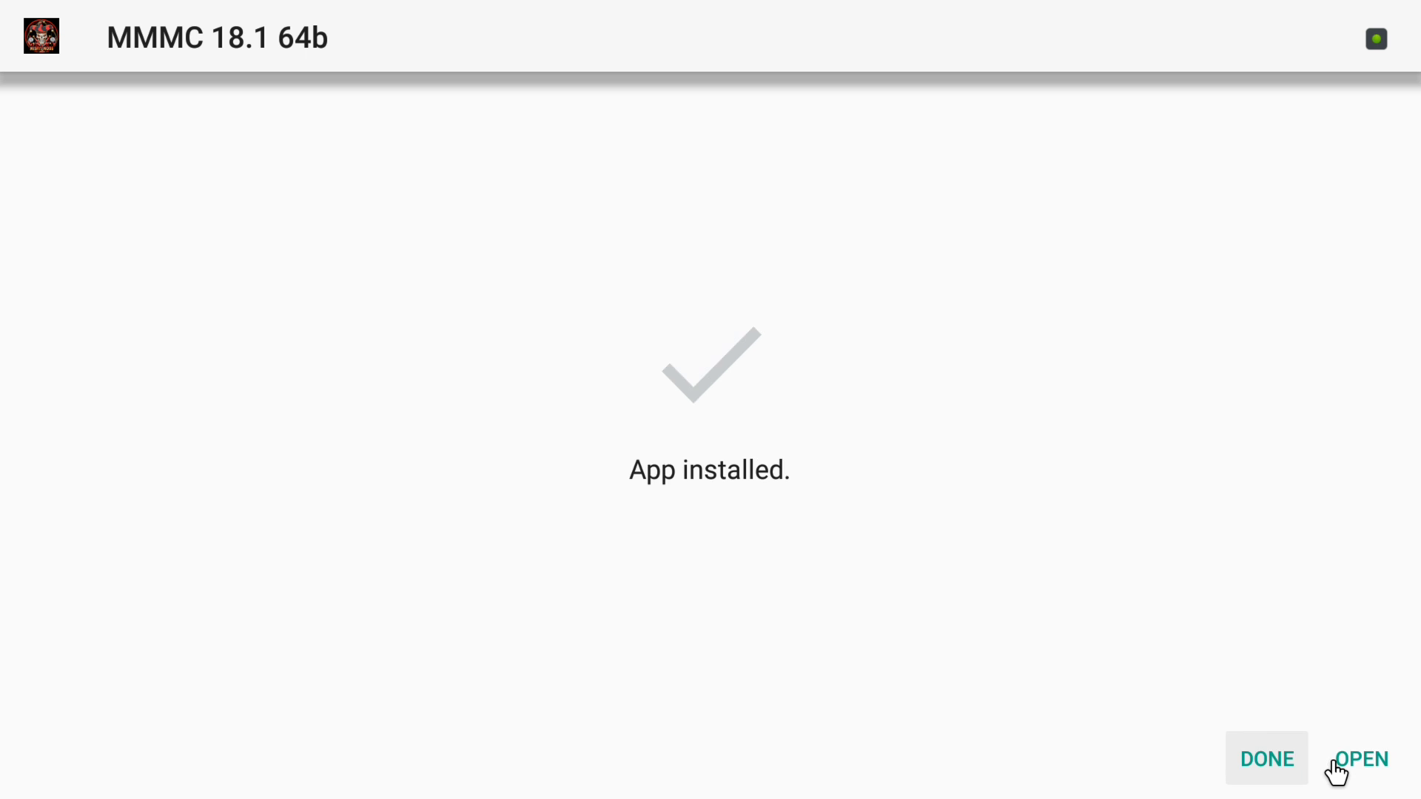
click(1336, 770)
click(1293, 762)
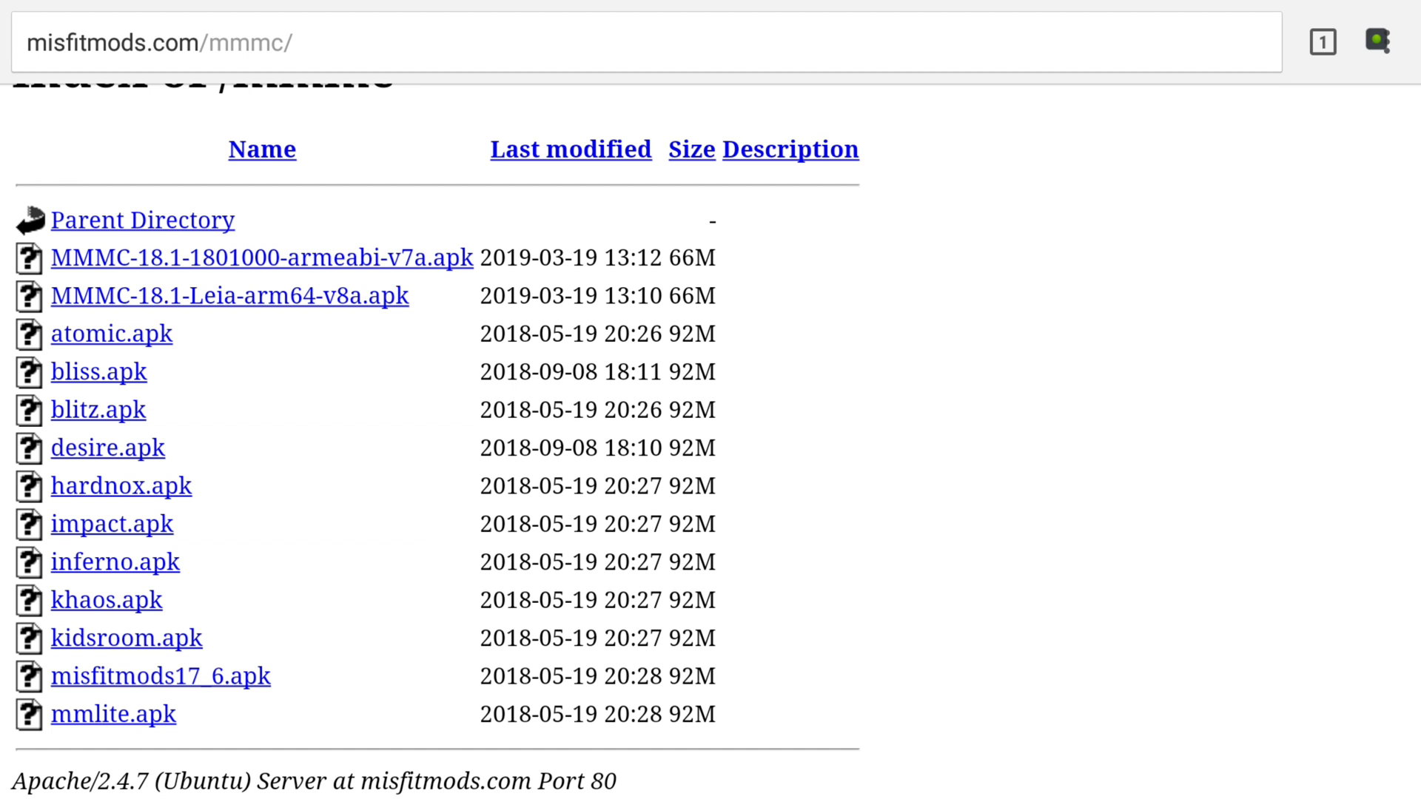
- Open ES File Explorer's internal storage Download folder
key(XF86AudioRaiseVolume)
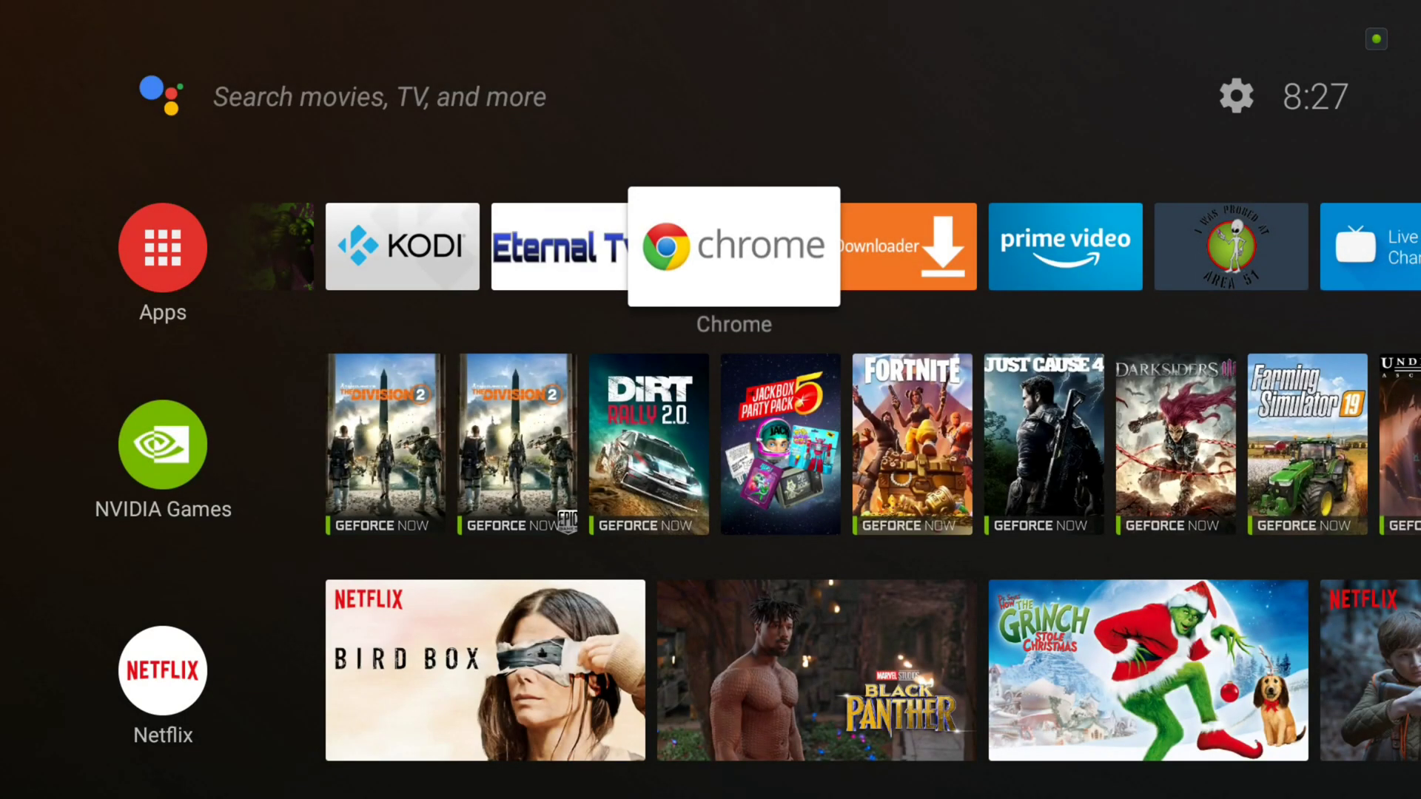
key(Right)
key(Right)
key(Right)
key(Right)
key(Right)
key(Right)
key(Right)
key(Right)
key(Right)
key(Right)
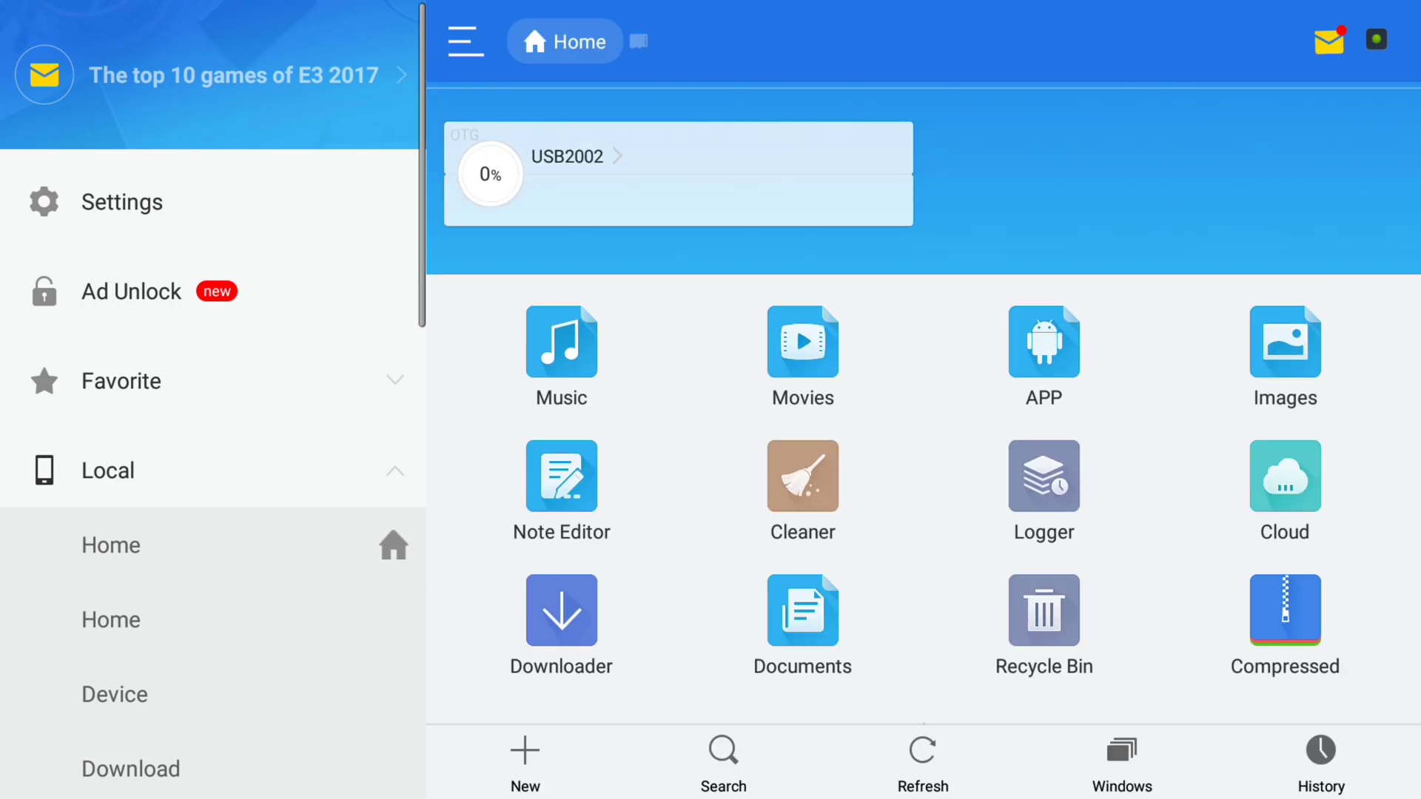
key(Down)
key(Down)
key(Down)
key(Down)
key(Down)
key(Down)
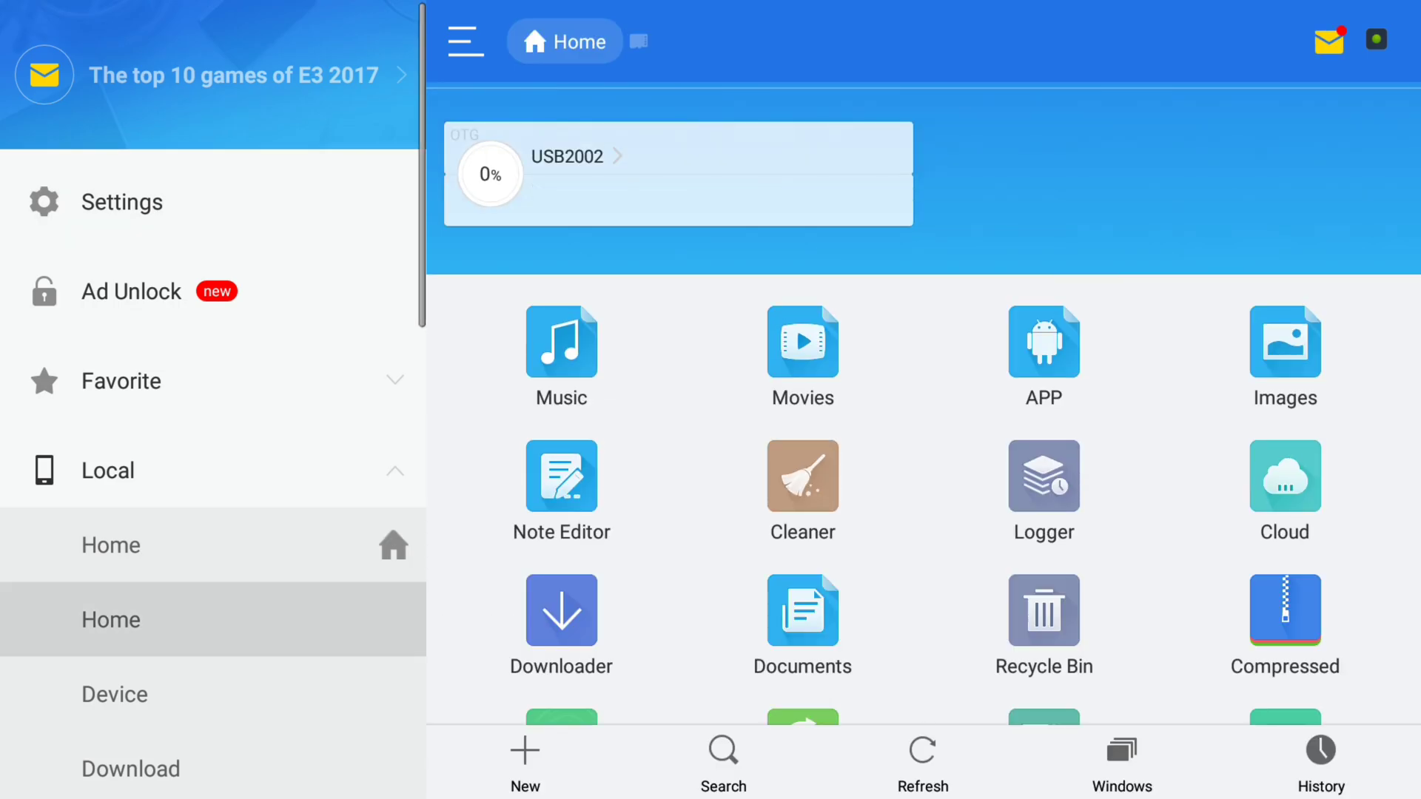
key(Return)
key(Right)
key(Left)
key(Down)
key(Right)
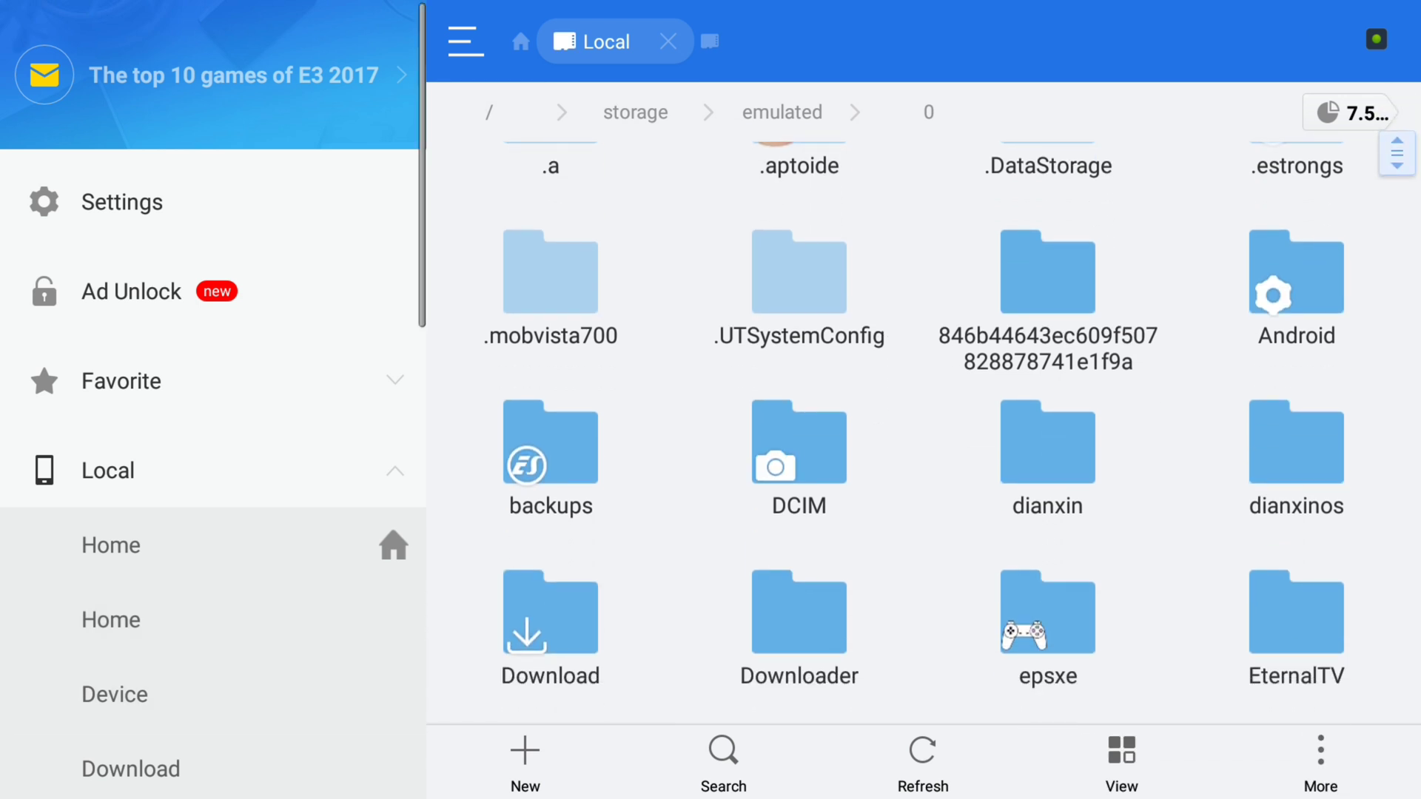
key(Up)
key(Down)
key(Down)
key(Down)
key(Down)
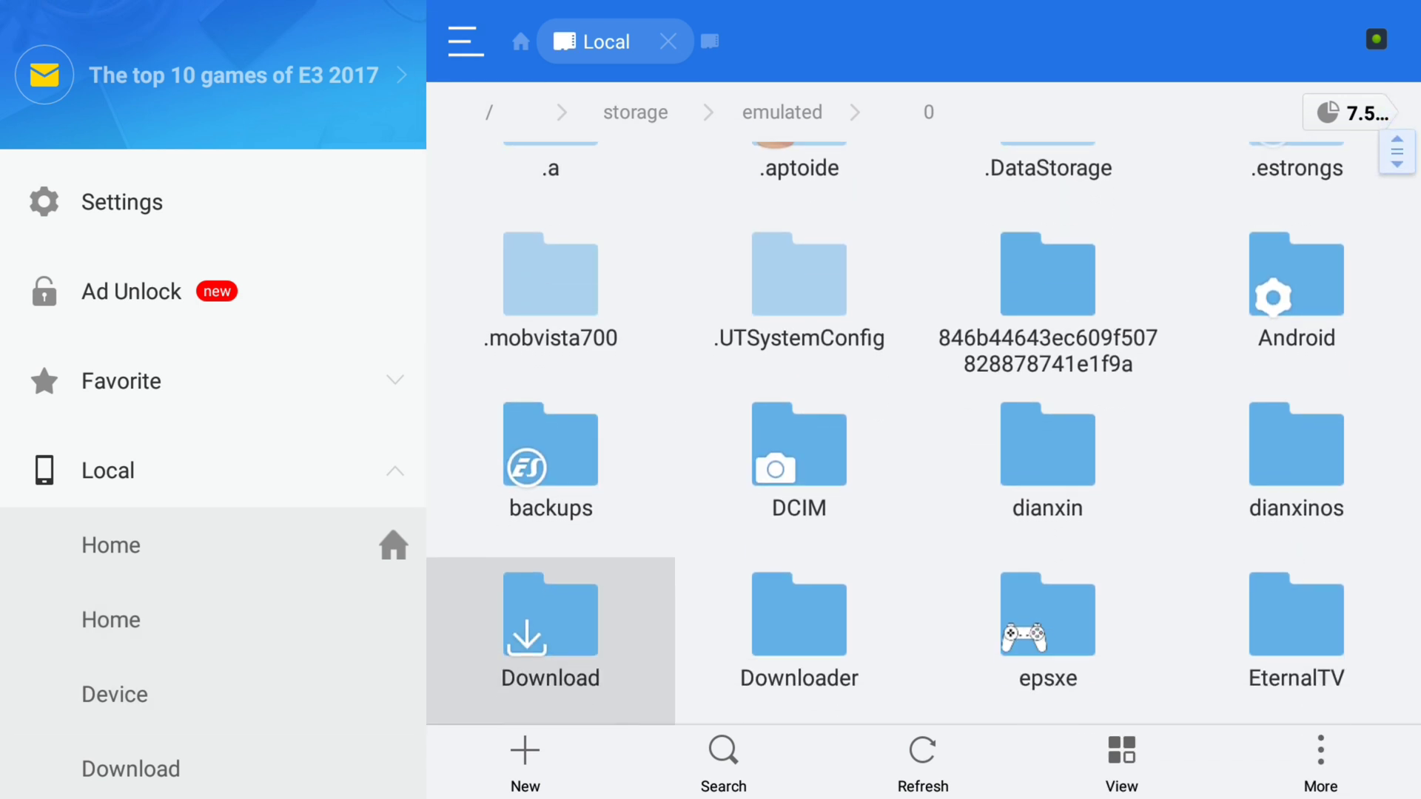
key(Return)
key(Down)
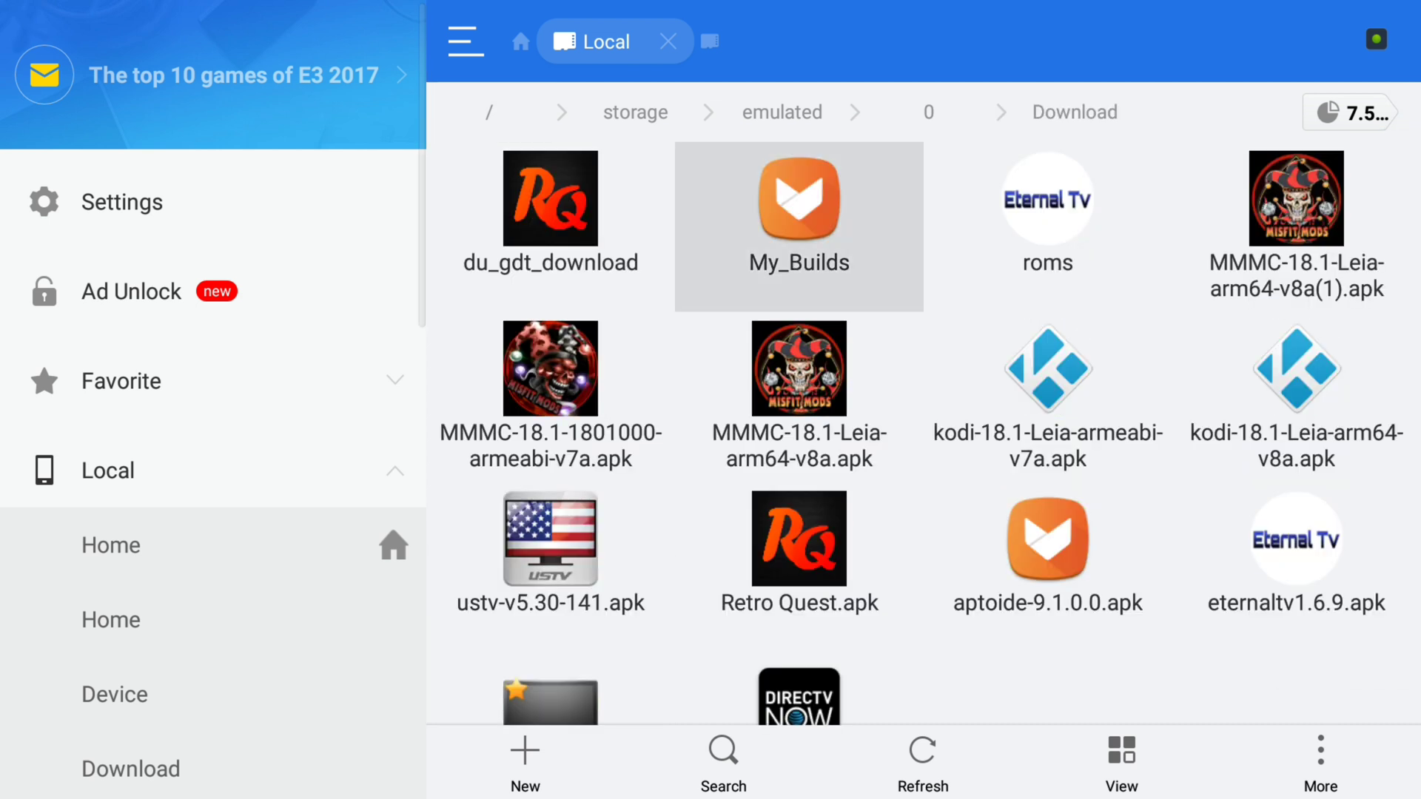
- Delete MMMC-18.1-Leia-arm64-v8a(1).apk to the recycle bin and exit to home
key(Right)
key(Right)
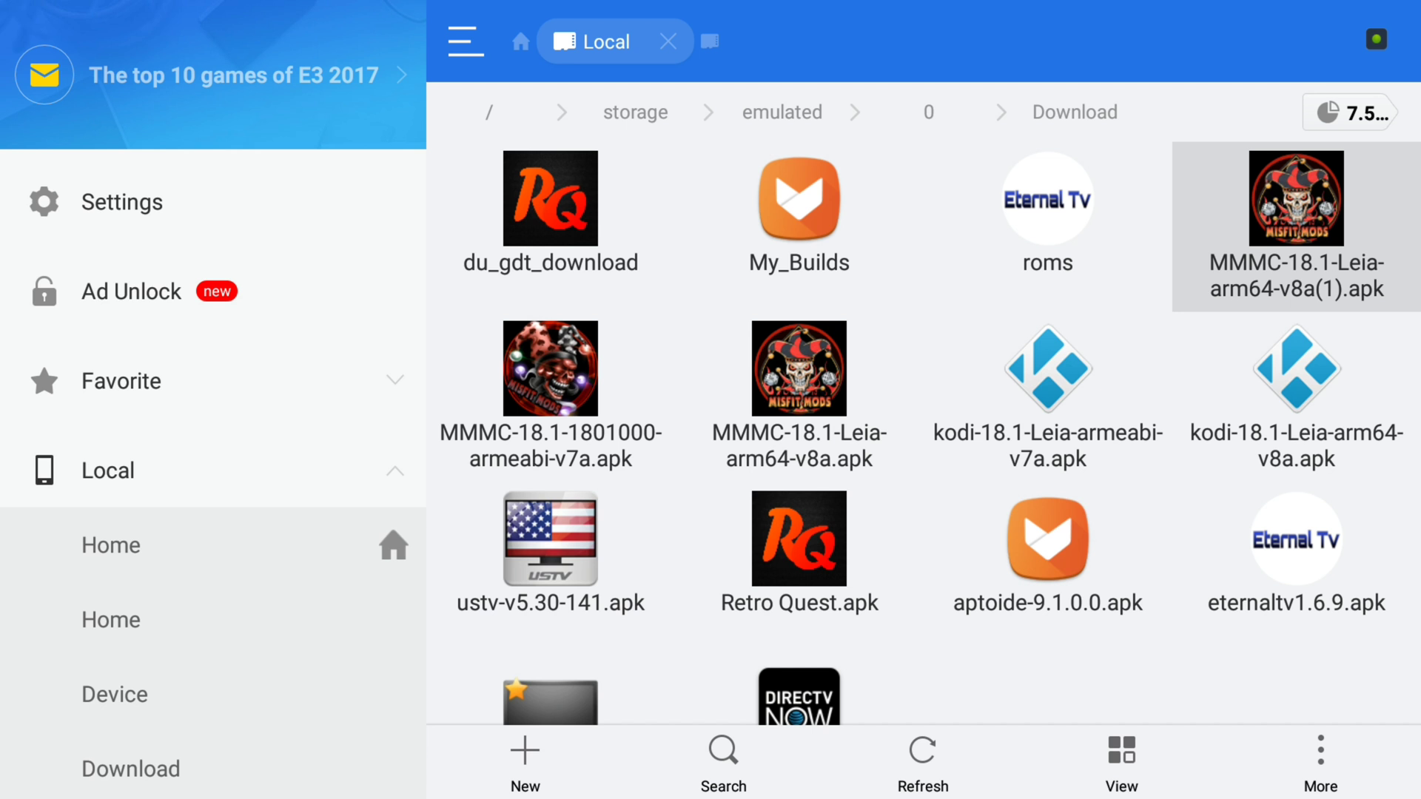
key(Return)
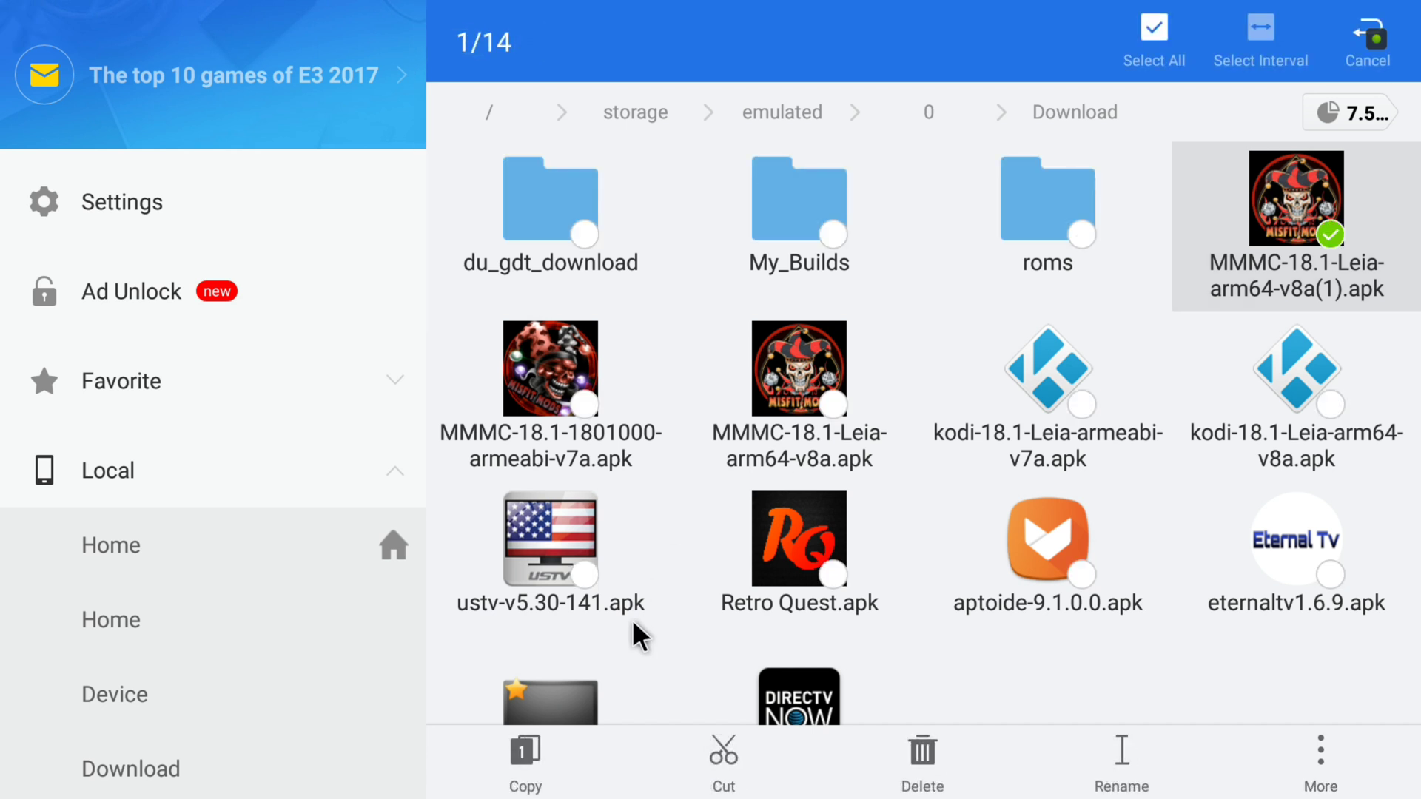
click(930, 744)
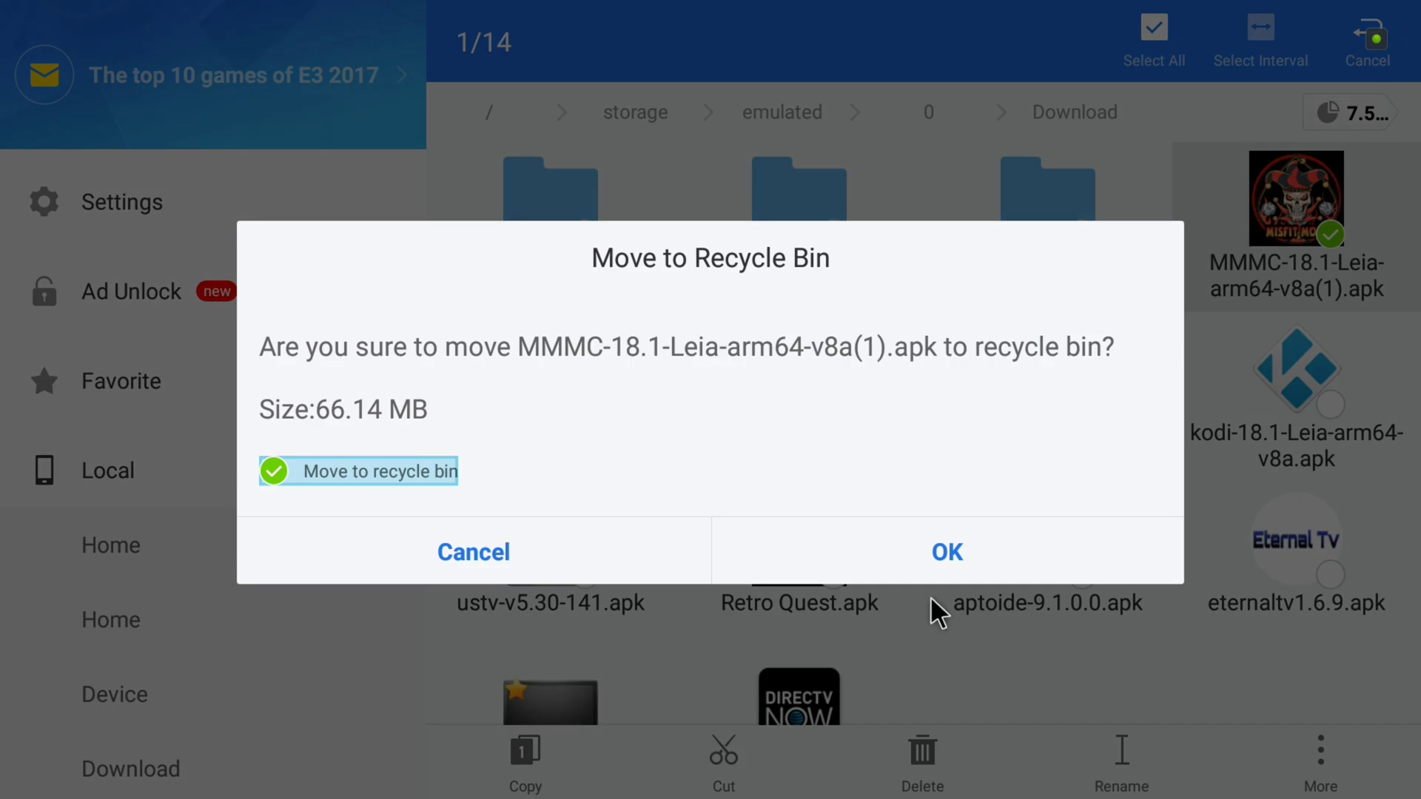
click(938, 577)
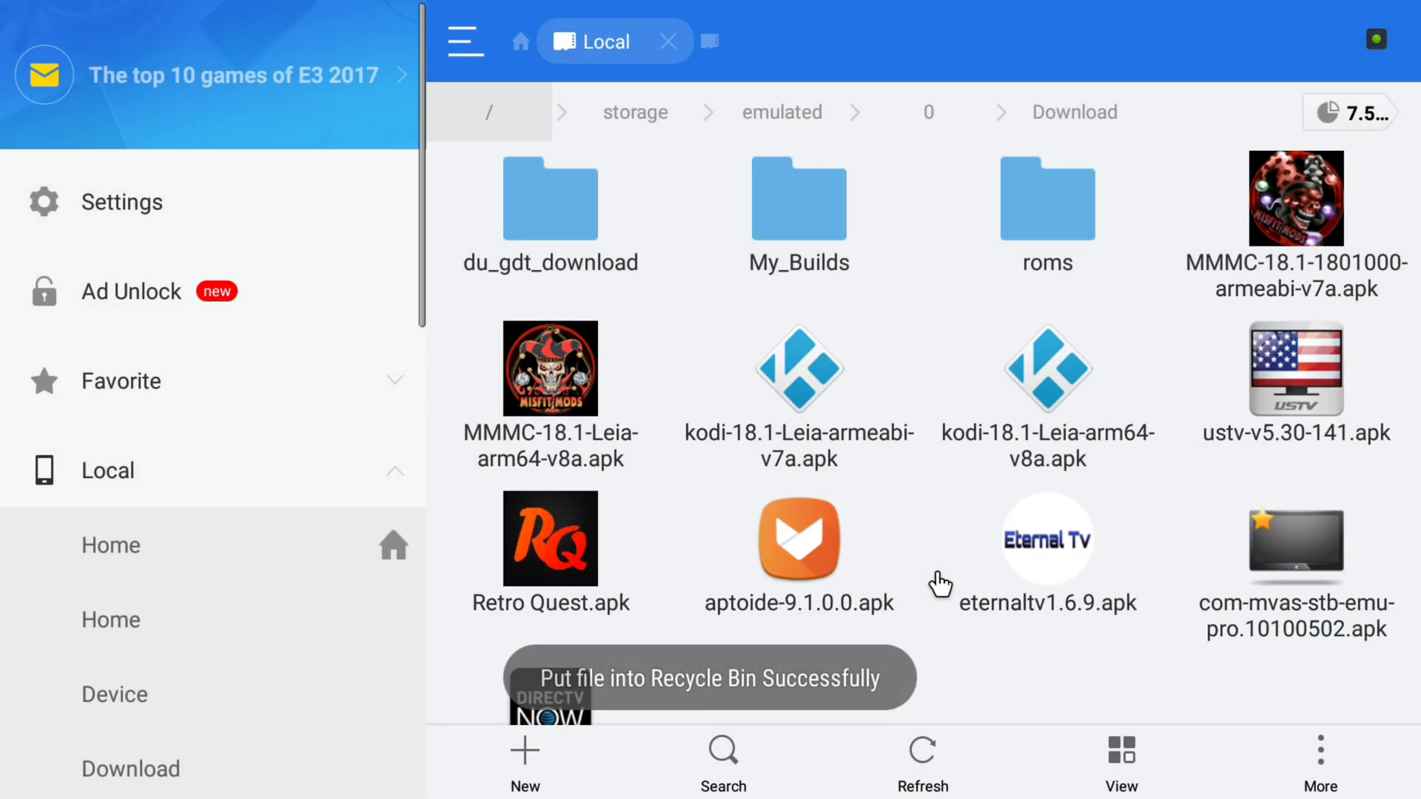
key(Escape)
key(Escape)
key(Escape)
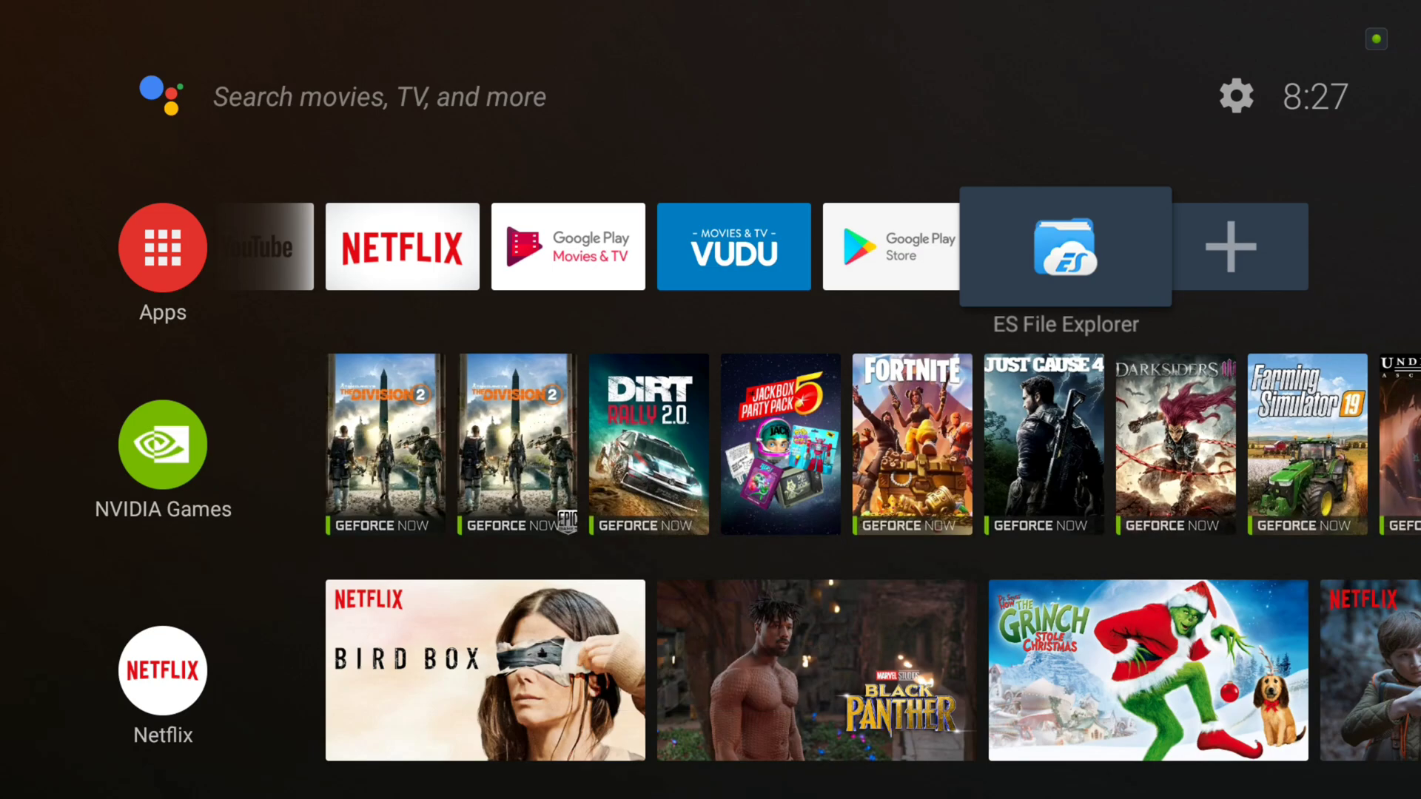
- Add MMMC 18.1 64b to the favourites row
key(Left)
key(Left)
key(Left)
key(Left)
key(Left)
key(Left)
key(Left)
key(Left)
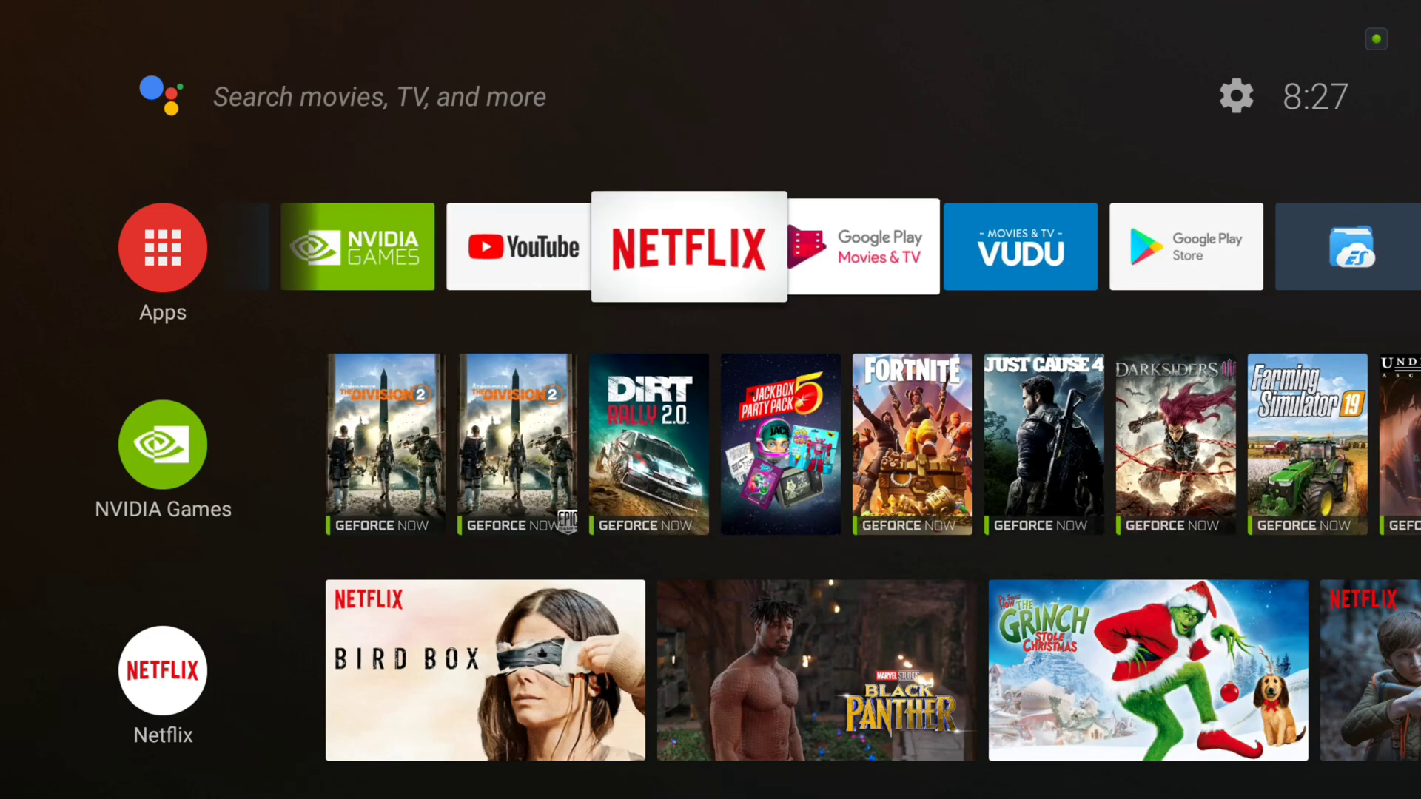
key(Right)
key(Right)
key(Right)
key(Right)
key(Right)
key(Right)
key(Right)
key(Right)
key(Right)
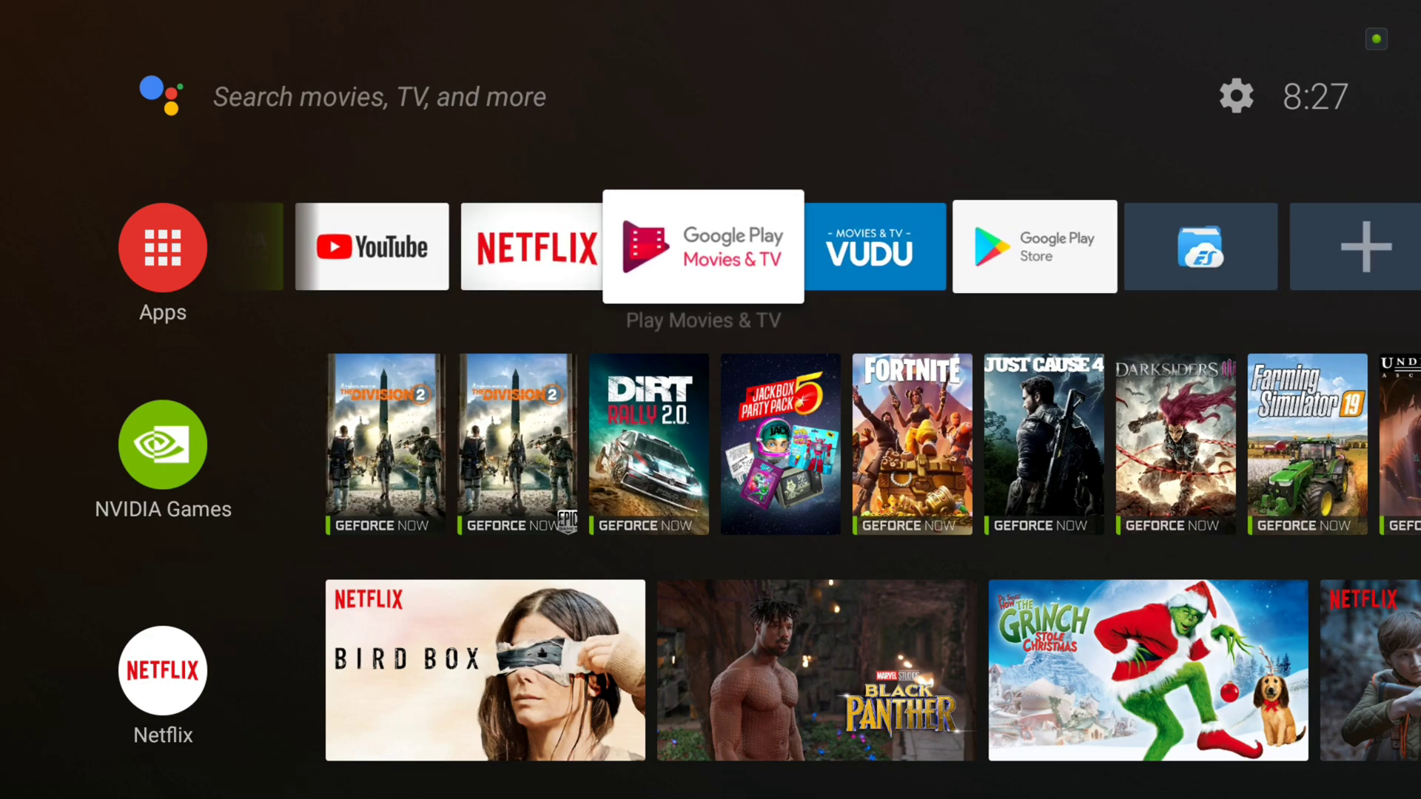
key(Return)
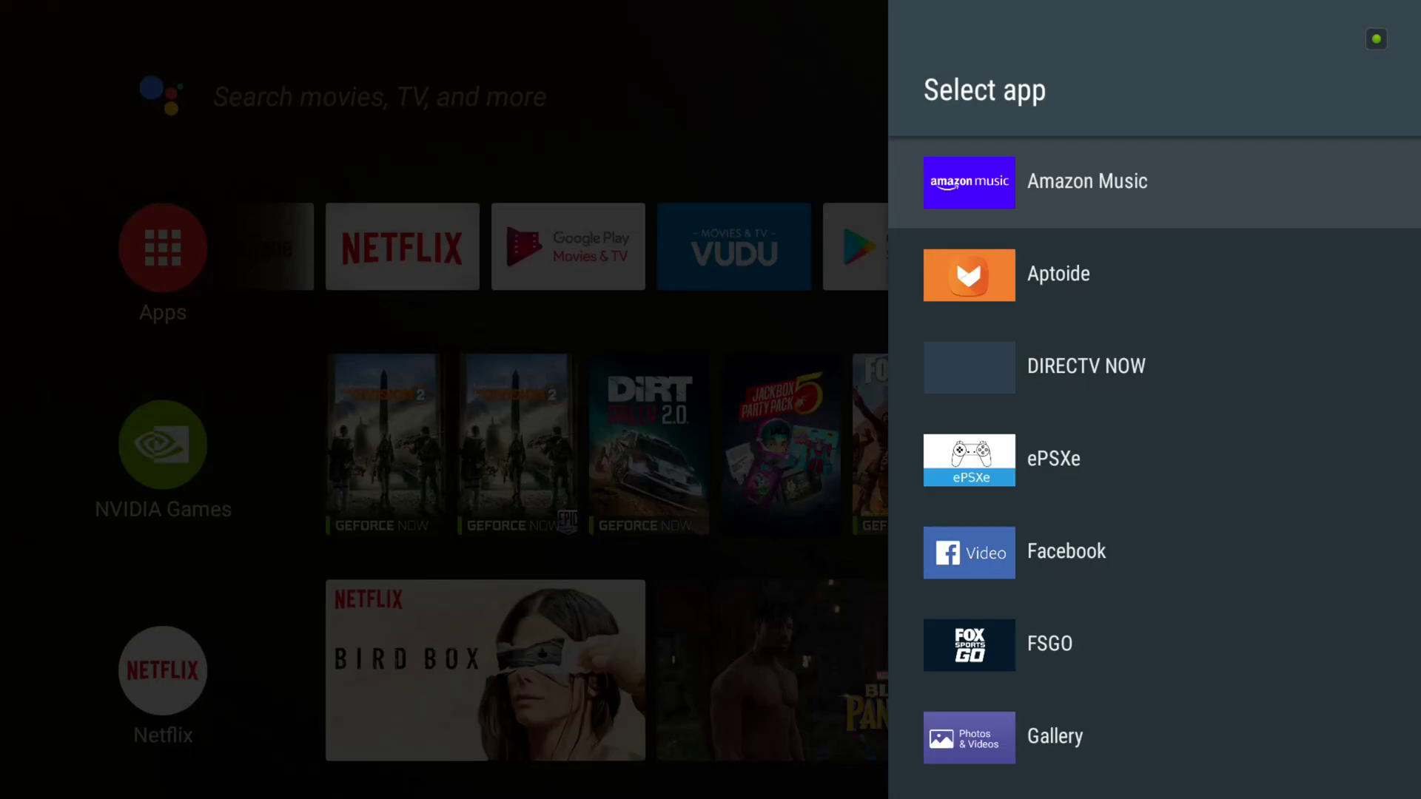
key(Down)
key(Down)
key(Down)
key(Down)
key(Down)
key(Down)
key(Down)
key(Down)
key(Down)
key(Down)
key(Down)
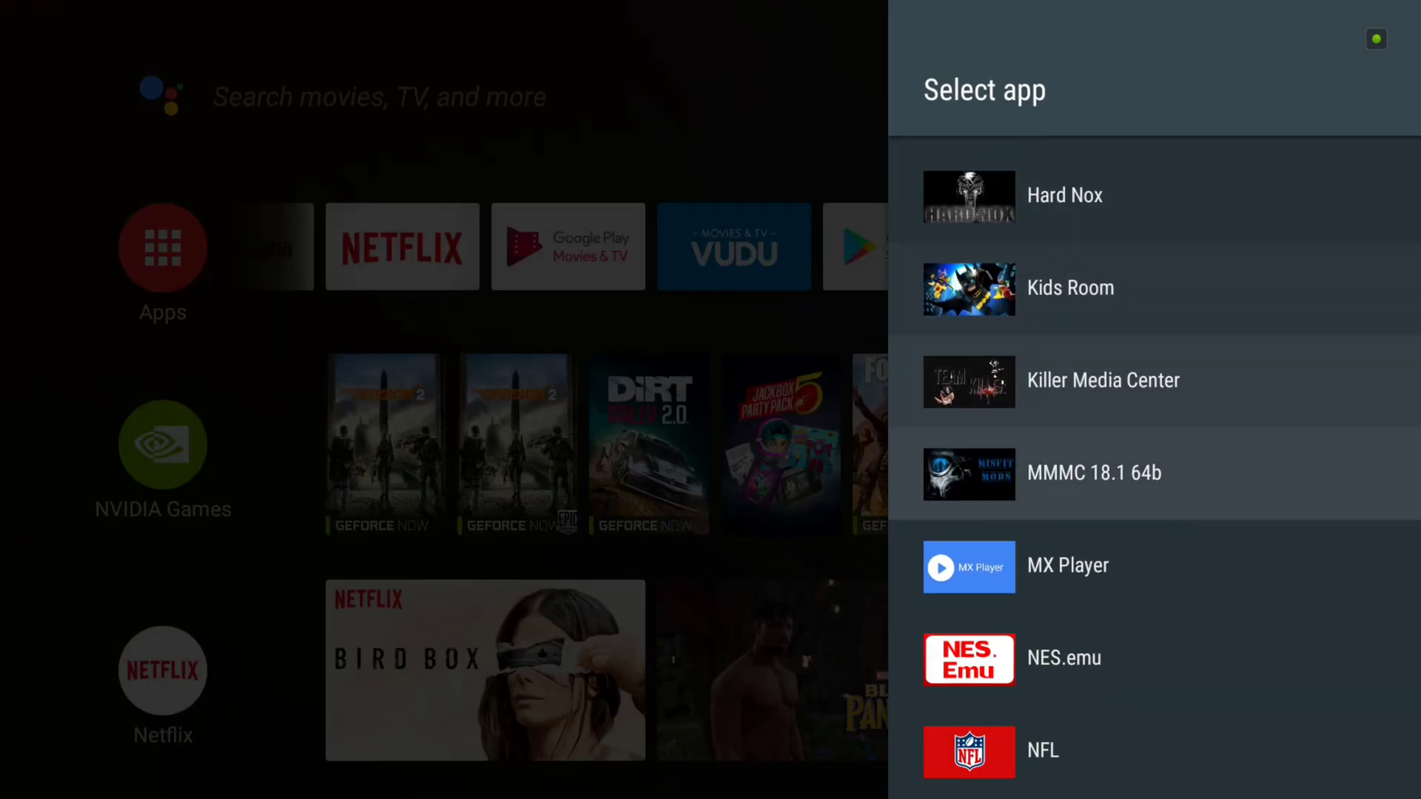
key(Up)
key(Return)
- Move the MMMC 18.1 64b tile left to the front of the row
key(Return)
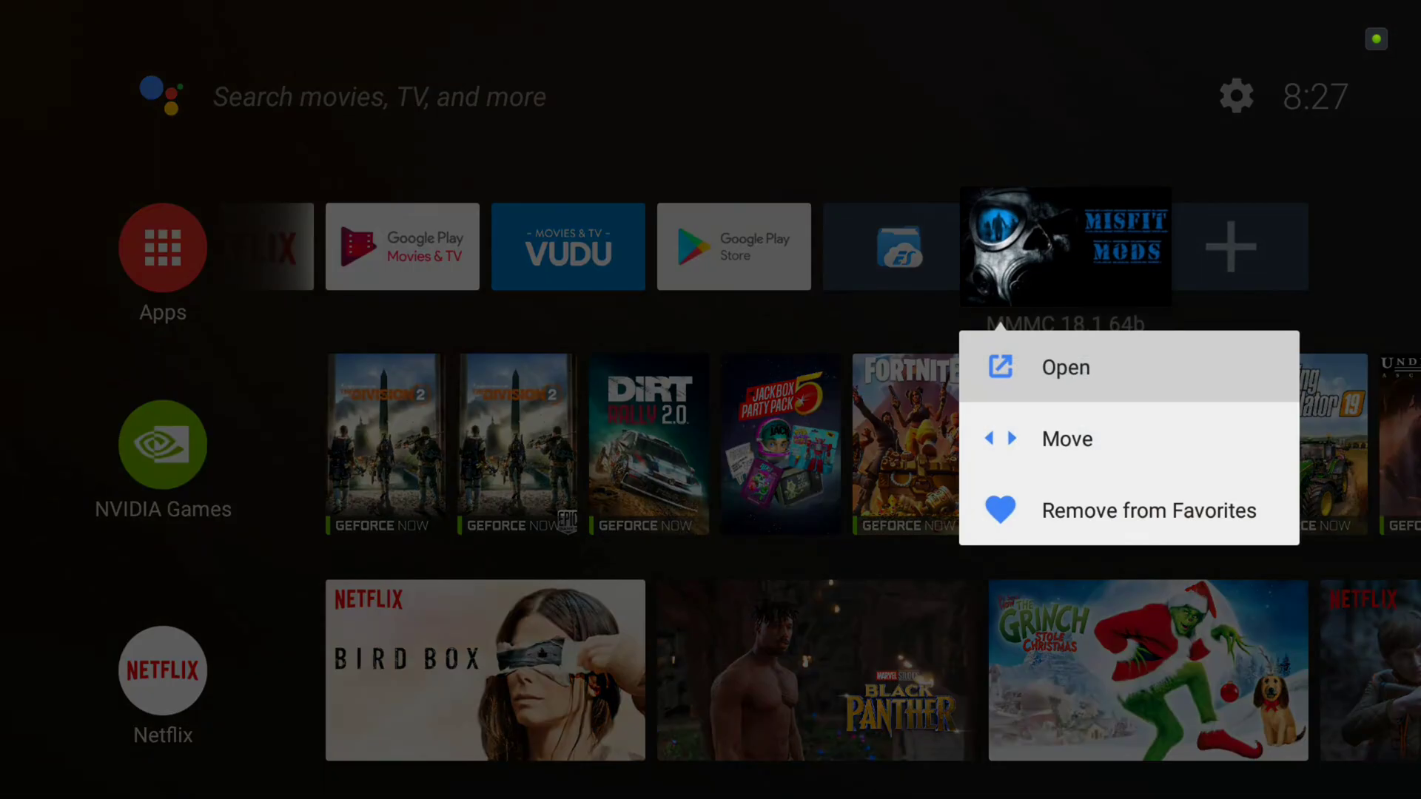
key(Down)
key(Return)
key(Left)
key(Left)
key(Left)
key(Left)
key(Left)
key(Left)
key(Left)
key(Left)
key(Left)
key(Left)
key(Left)
key(Left)
key(Left)
key(Left)
key(Left)
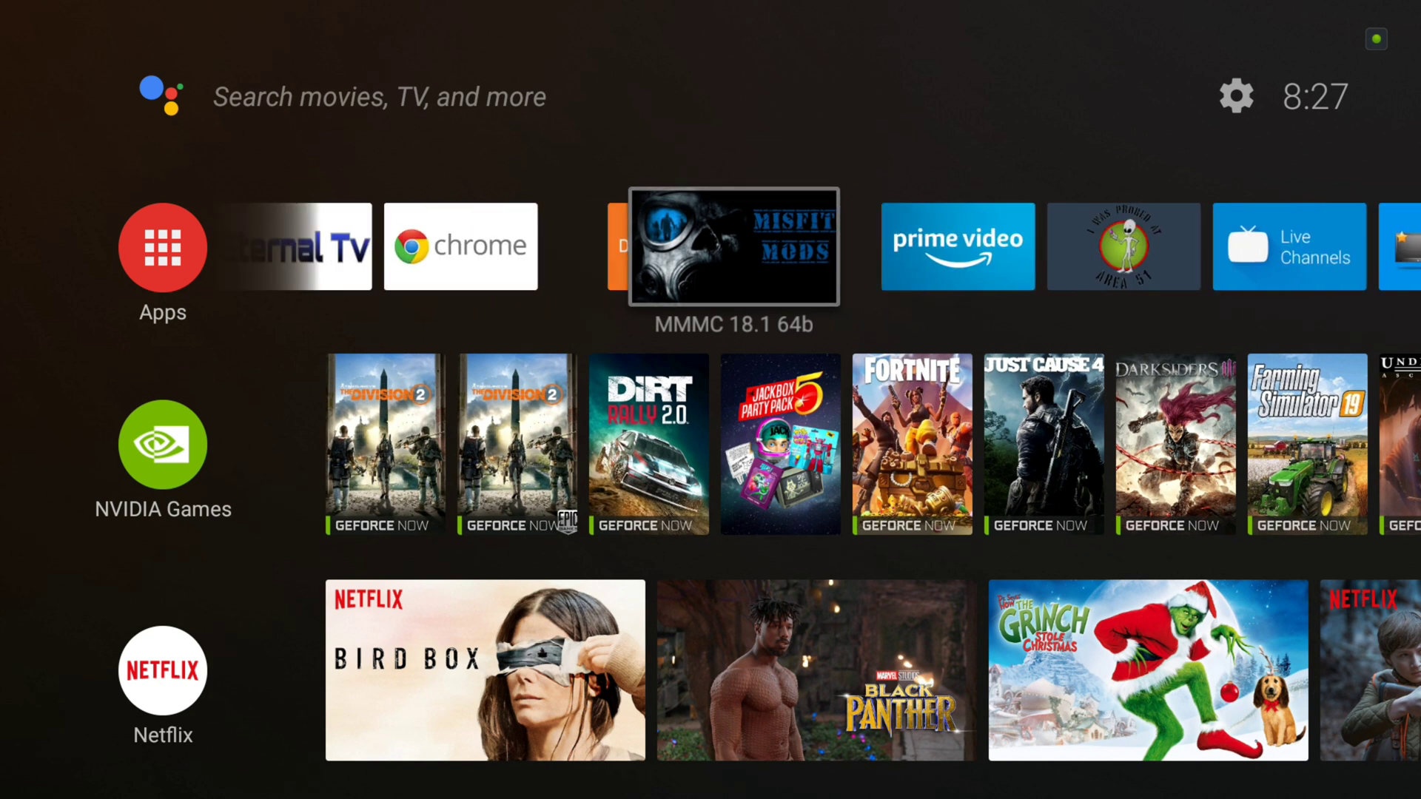
key(Left)
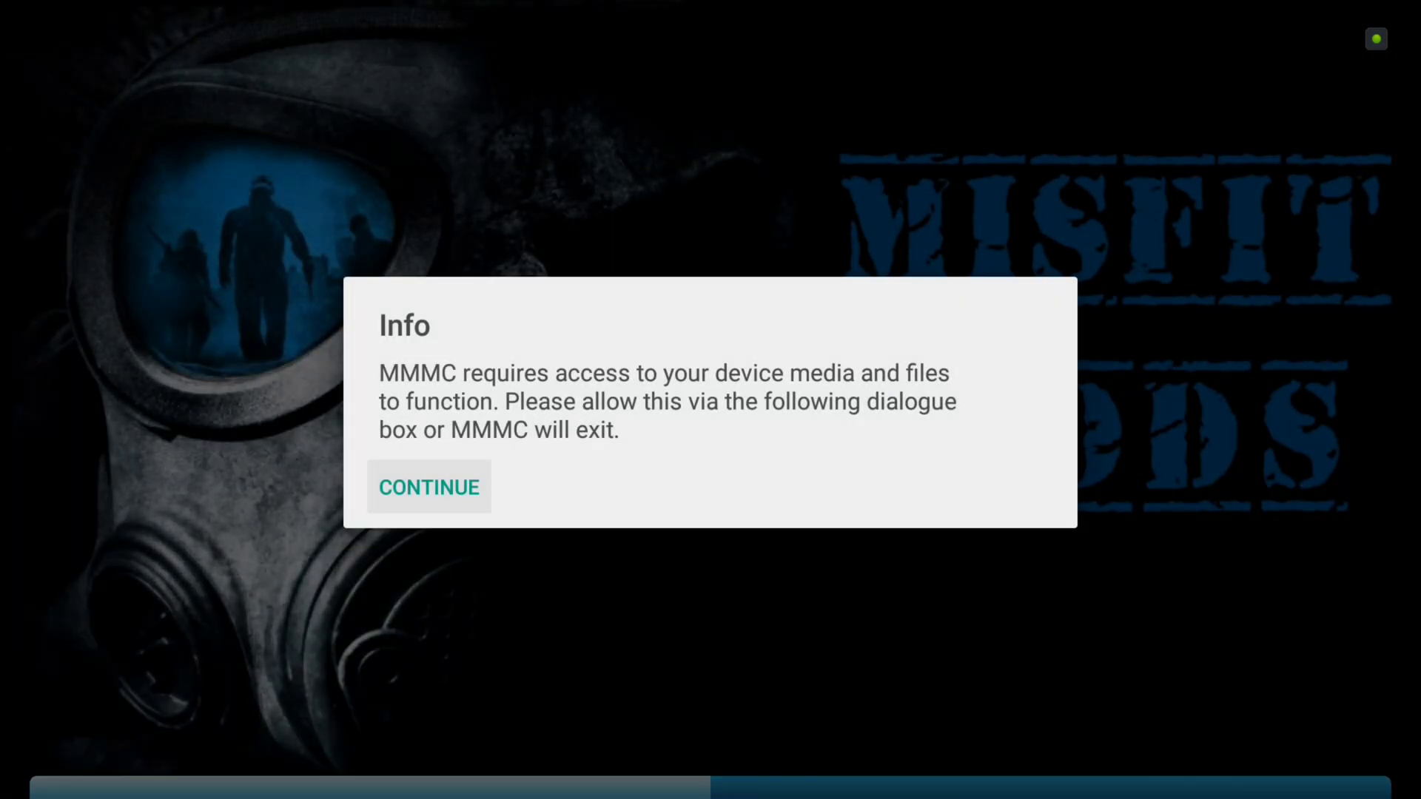
- Allow MMMC media and file access, then dismiss the wizard's welcome, settings and no-build notices
key(Return)
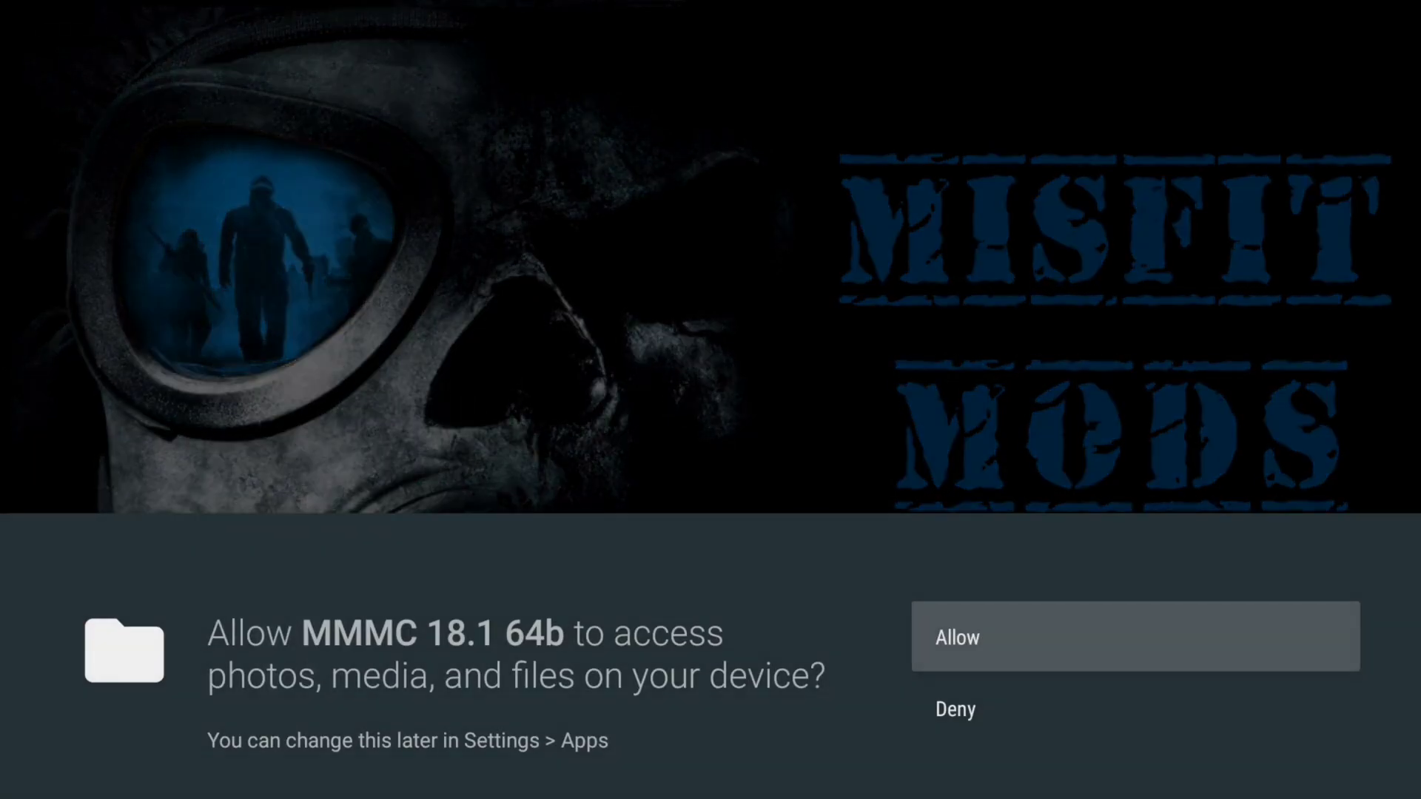
key(Return)
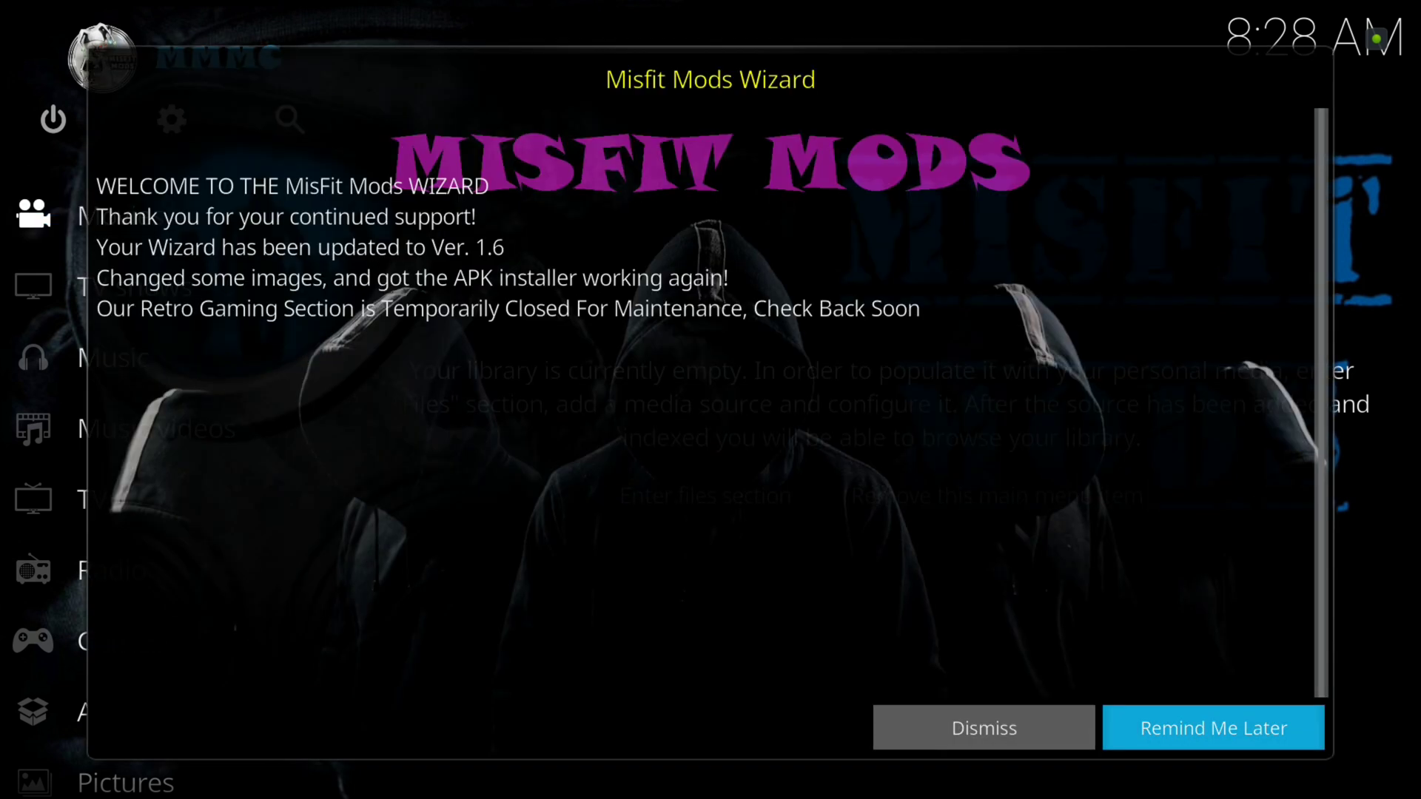
key(Left)
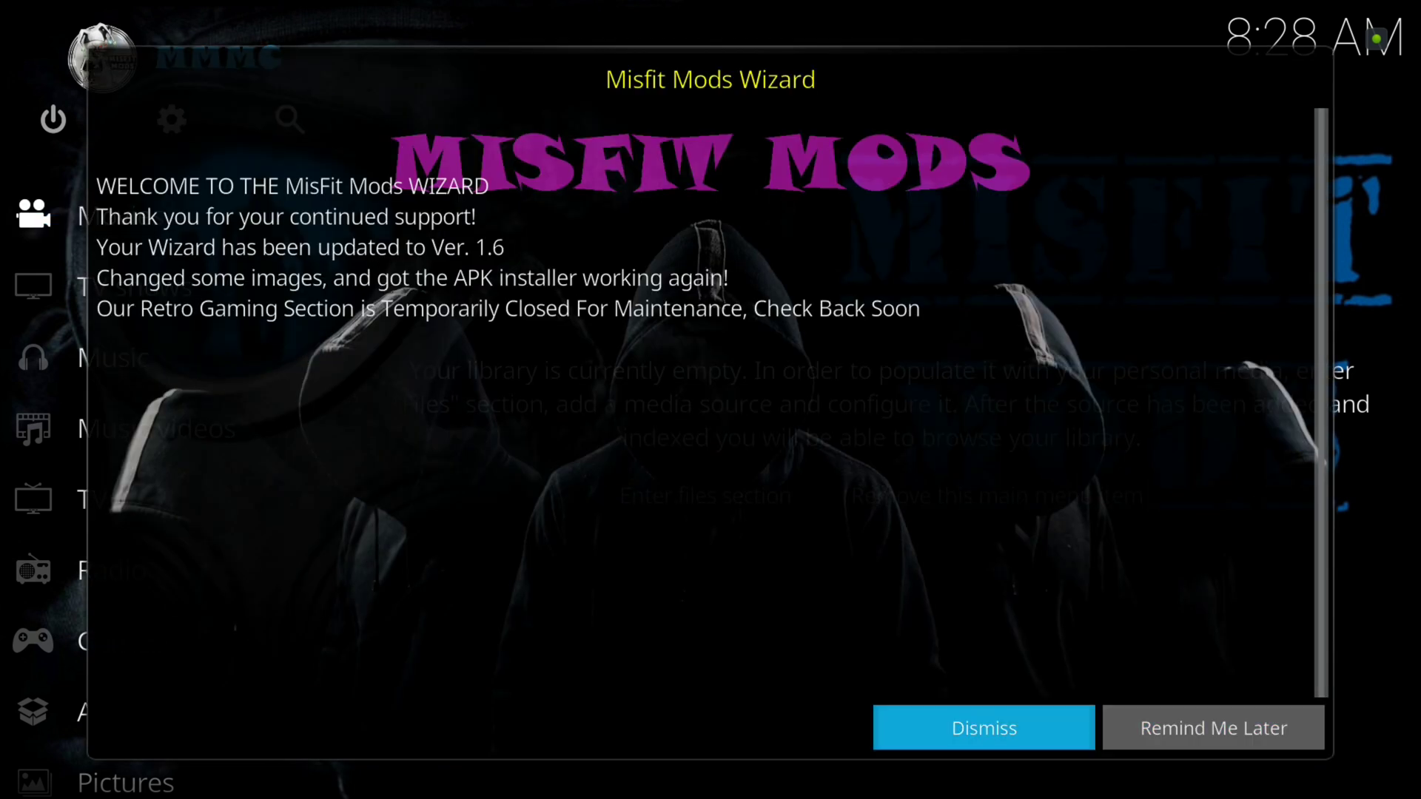
key(Return)
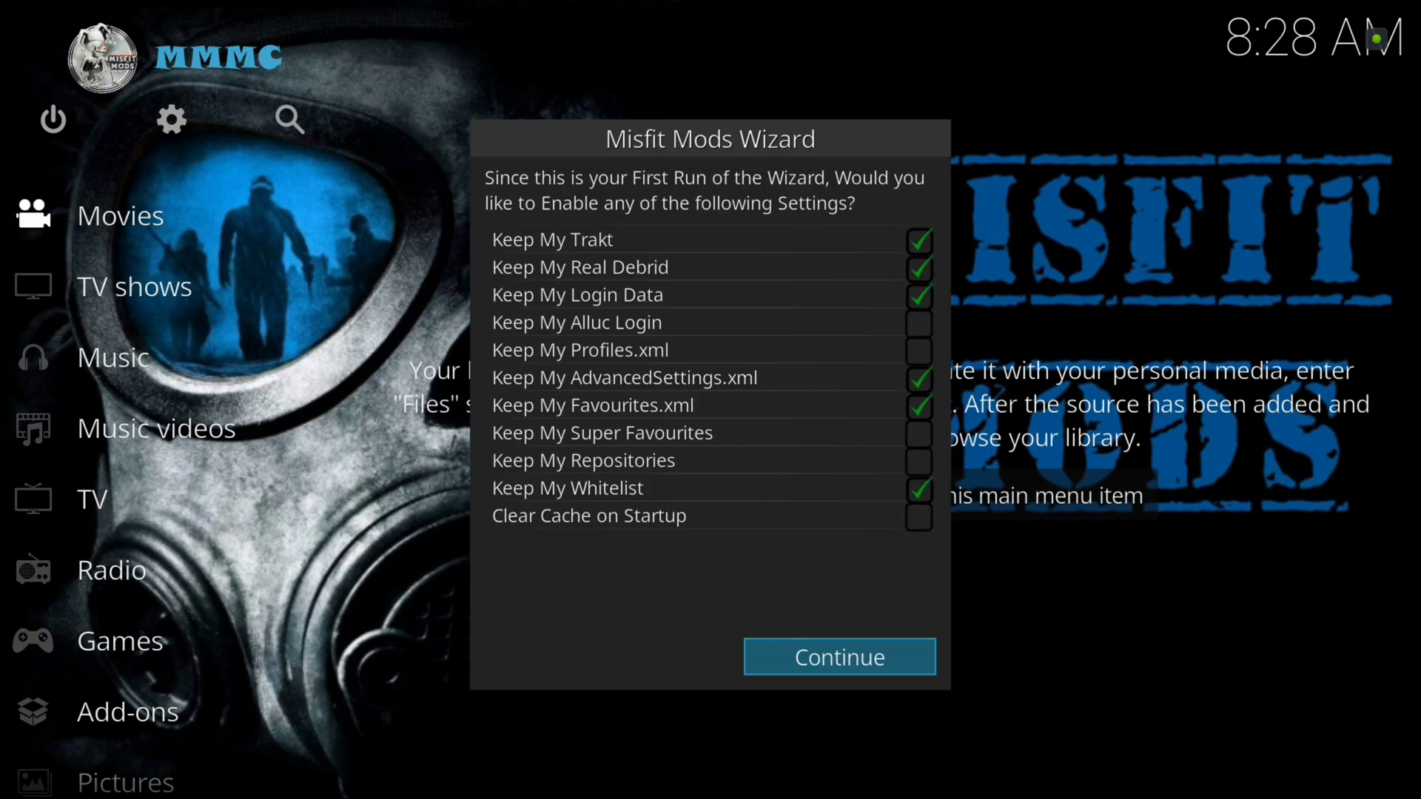
key(Return)
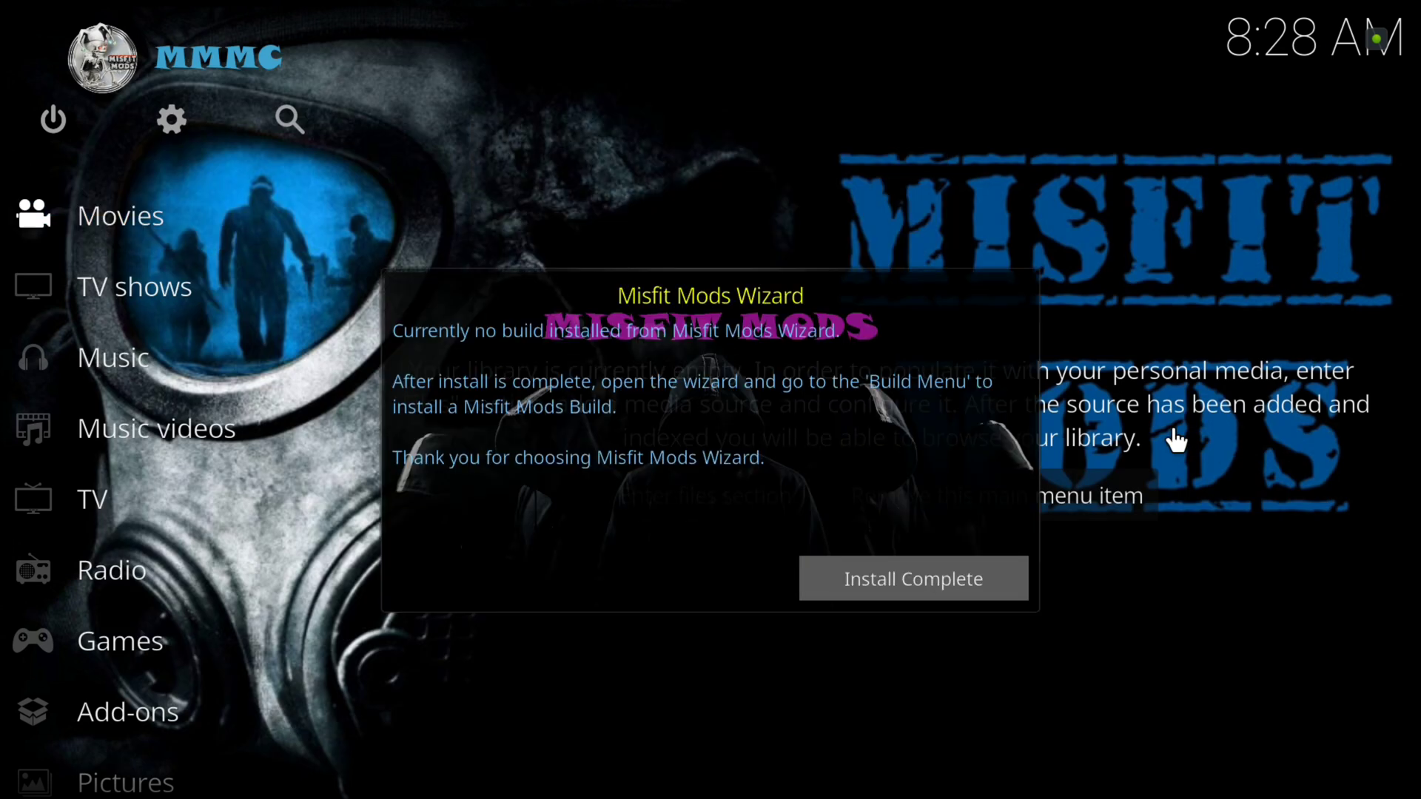
click(896, 597)
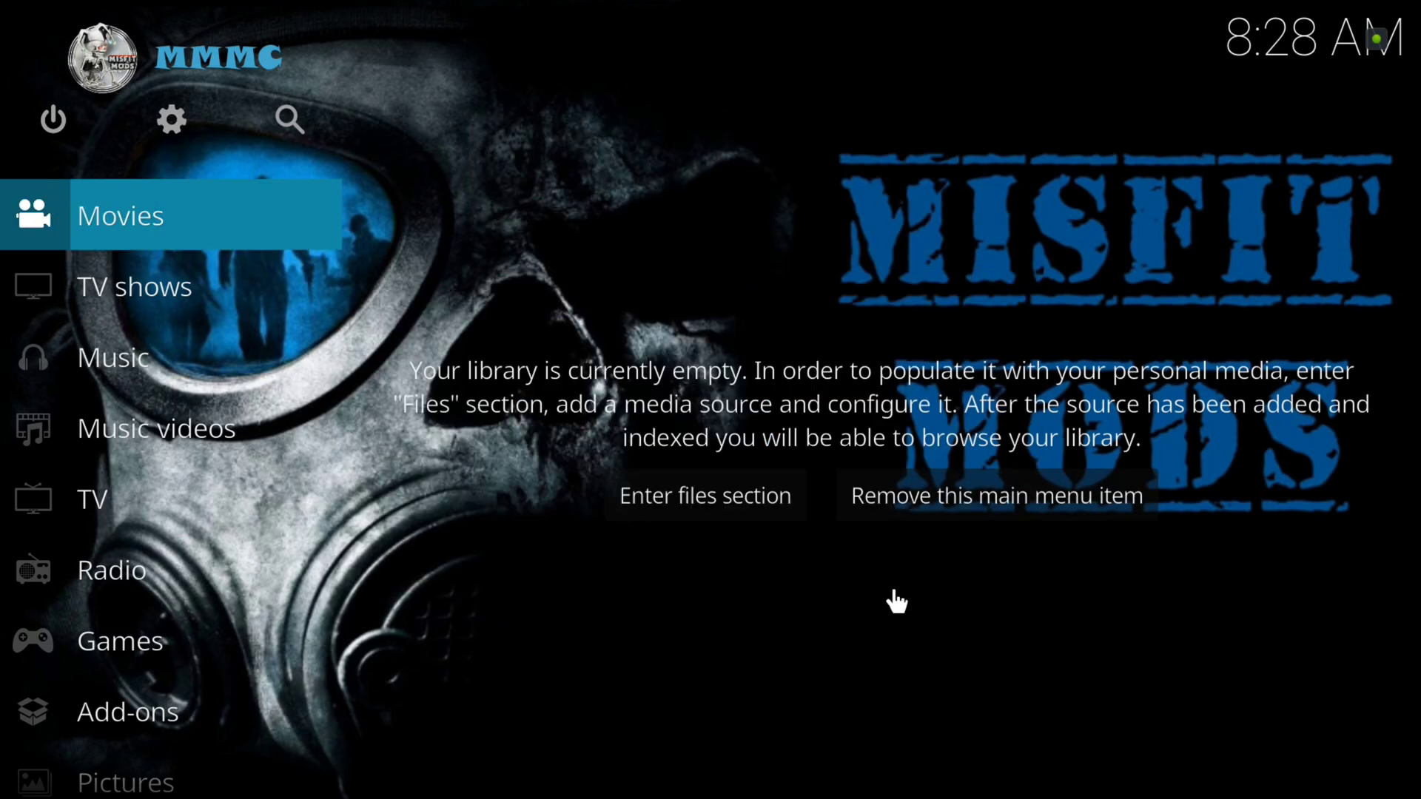